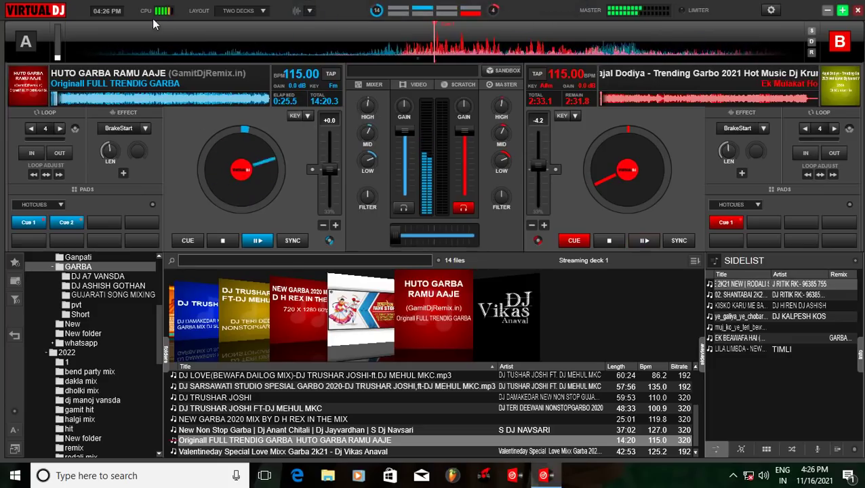
Open the 2K20 music folder and look through its subfolders
{"action": "left_click", "coordinate": [187, 151]}
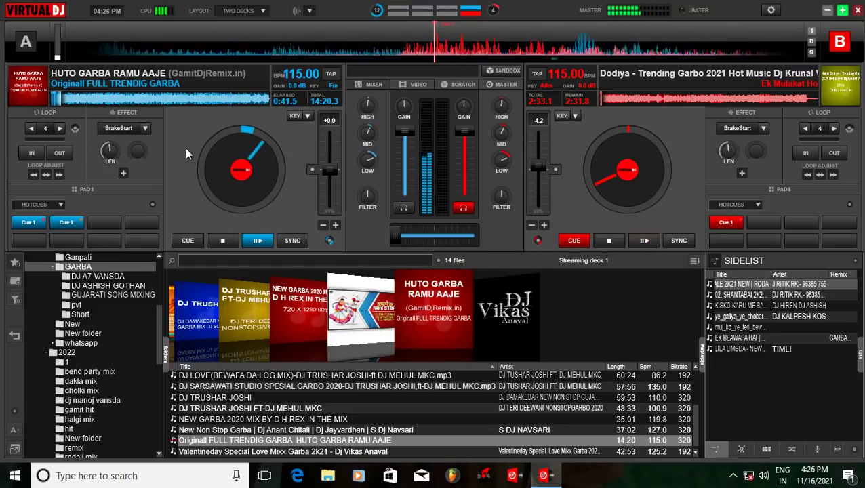
{"action": "scroll", "coordinate": [127, 382], "scroll_direction": "down", "scroll_amount": 4}
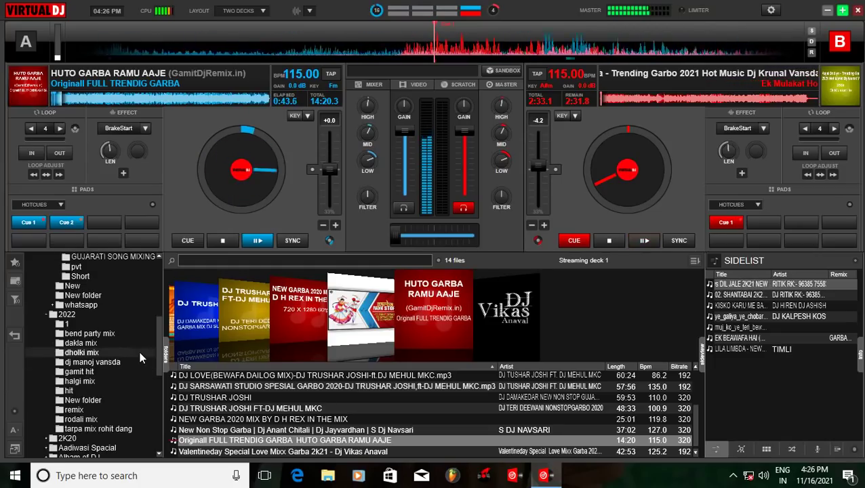
{"action": "scroll", "coordinate": [137, 323], "scroll_direction": "down", "scroll_amount": 5}
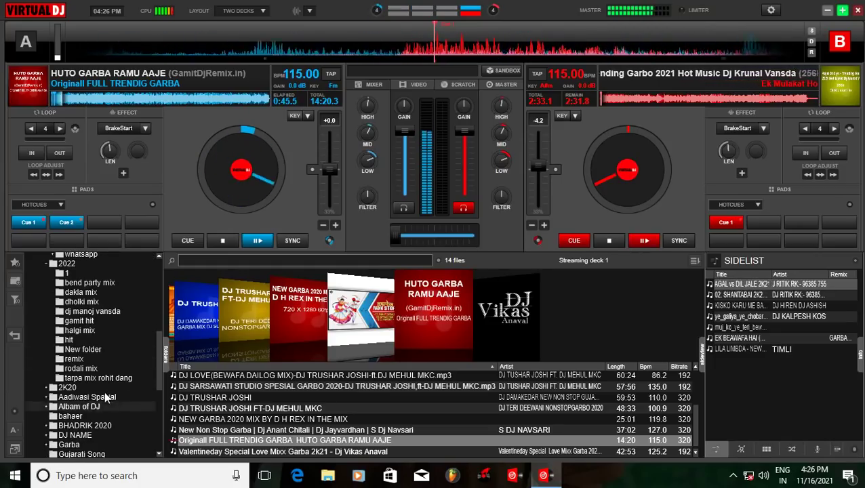
{"action": "left_click", "coordinate": [106, 390]}
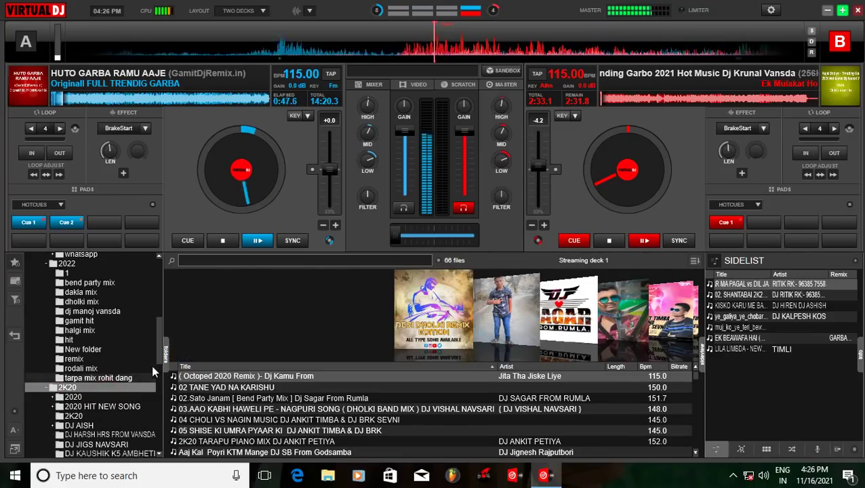
{"action": "scroll", "coordinate": [151, 370], "scroll_direction": "down", "scroll_amount": 3}
{"action": "scroll", "coordinate": [151, 372], "scroll_direction": "down", "scroll_amount": 6}
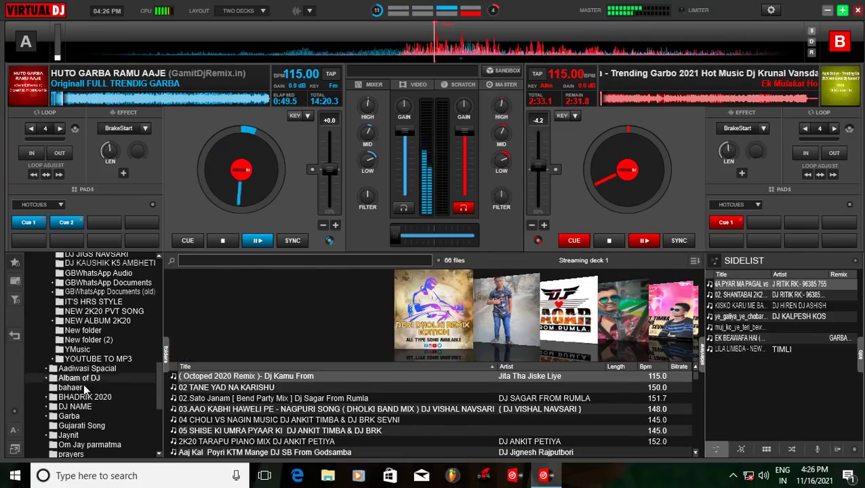
{"action": "scroll", "coordinate": [81, 378], "scroll_direction": "up", "scroll_amount": 12}
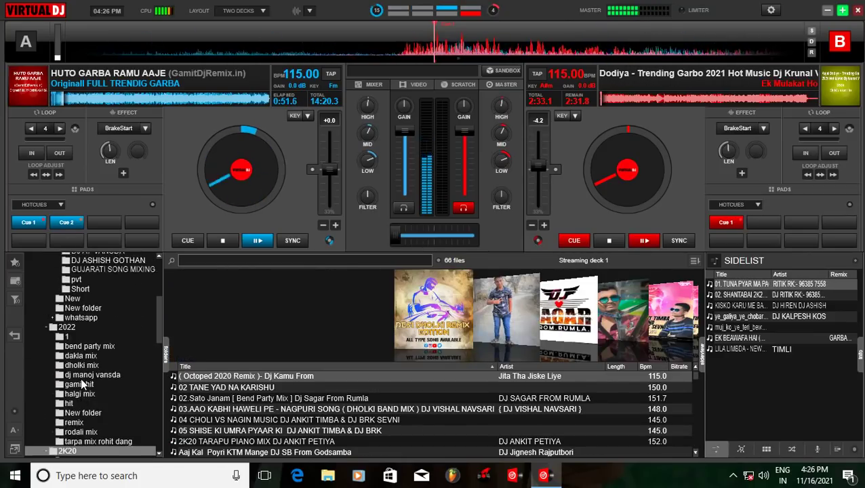
{"action": "scroll", "coordinate": [82, 384], "scroll_direction": "up", "scroll_amount": 4}
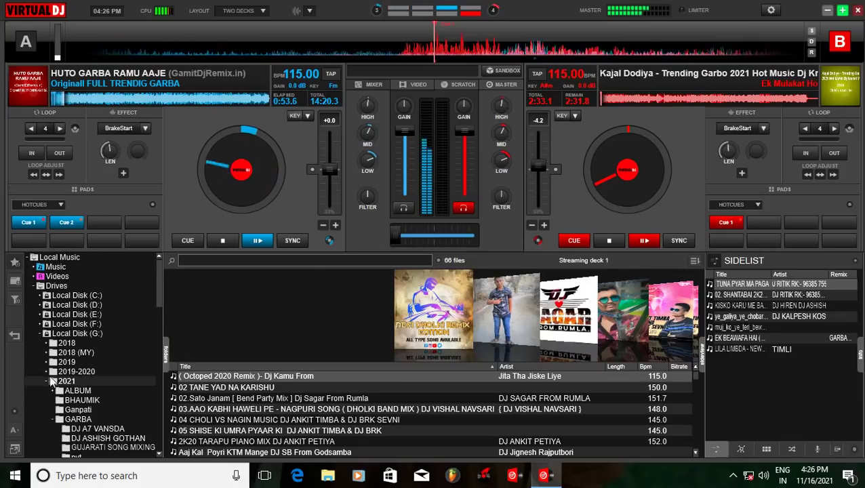
Expand the 2019-2020 folder and open the pvt subfolder under 2021's GARBA folder
{"action": "left_click", "coordinate": [47, 373]}
{"action": "scroll", "coordinate": [81, 369], "scroll_direction": "down", "scroll_amount": 3}
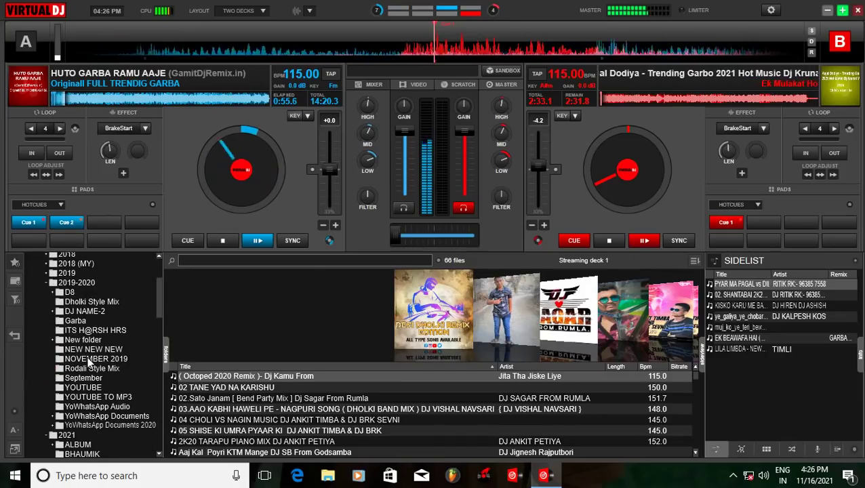
{"action": "scroll", "coordinate": [93, 355], "scroll_direction": "down", "scroll_amount": 7}
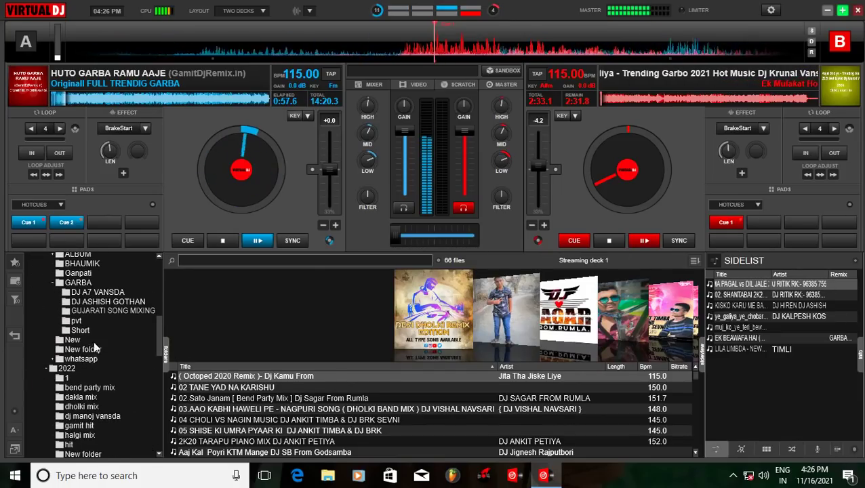
{"action": "left_click", "coordinate": [93, 322]}
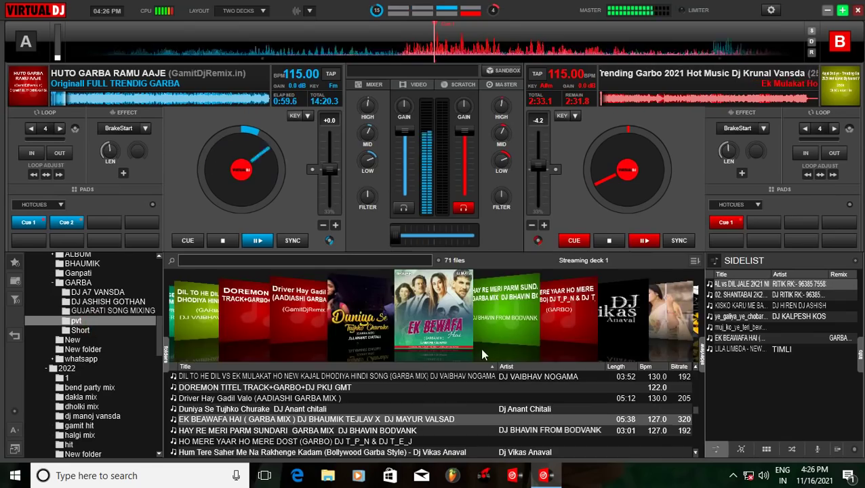
Look through the garba mix tracks in the pvt folder and return to the start of the list
{"action": "scroll", "coordinate": [505, 334], "scroll_direction": "down", "scroll_amount": 11}
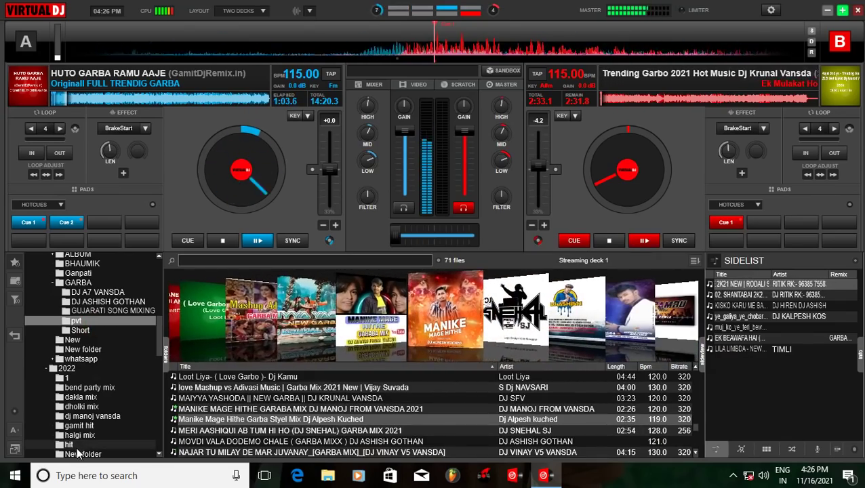
{"action": "scroll", "coordinate": [475, 313], "scroll_direction": "down", "scroll_amount": 6}
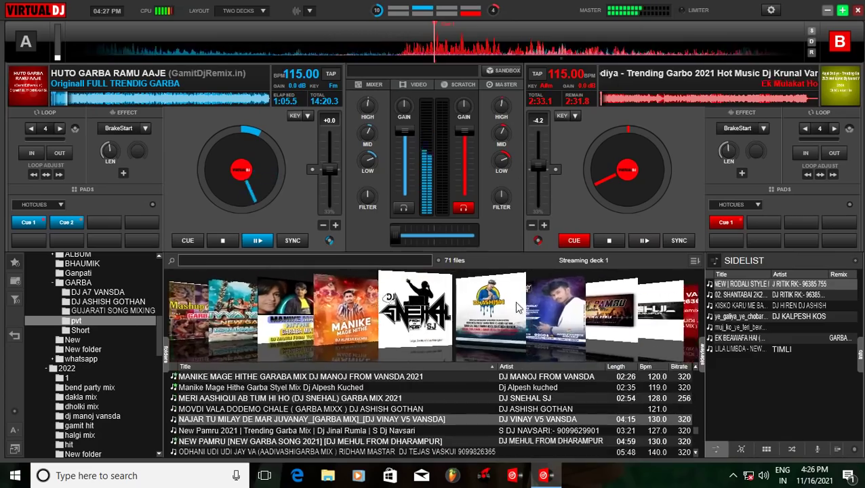
{"action": "scroll", "coordinate": [516, 307], "scroll_direction": "down", "scroll_amount": 7}
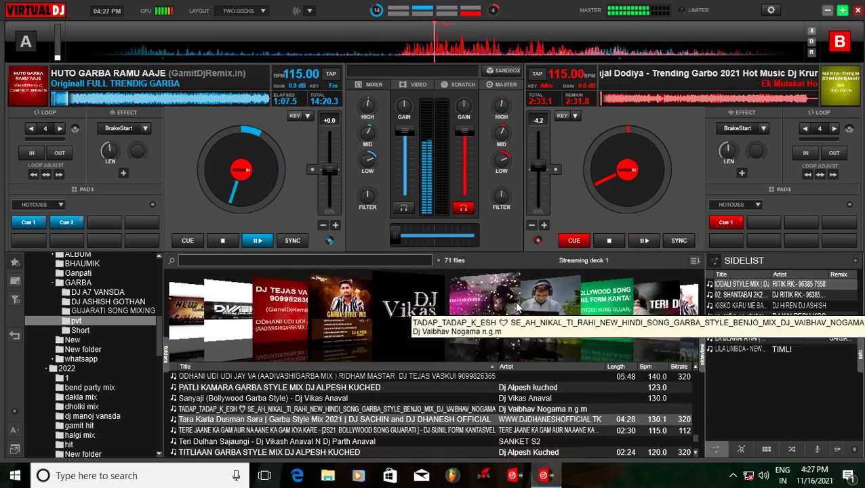
{"action": "scroll", "coordinate": [517, 307], "scroll_direction": "down", "scroll_amount": 5}
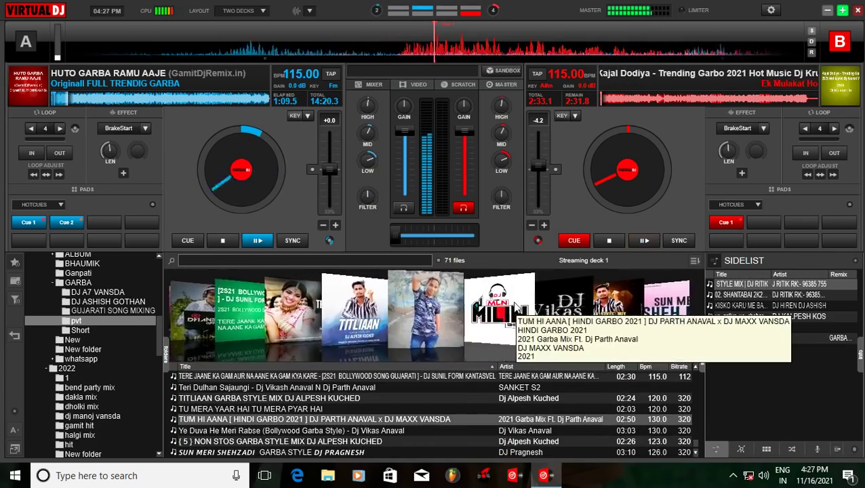
{"action": "scroll", "coordinate": [516, 307], "scroll_direction": "up", "scroll_amount": 15}
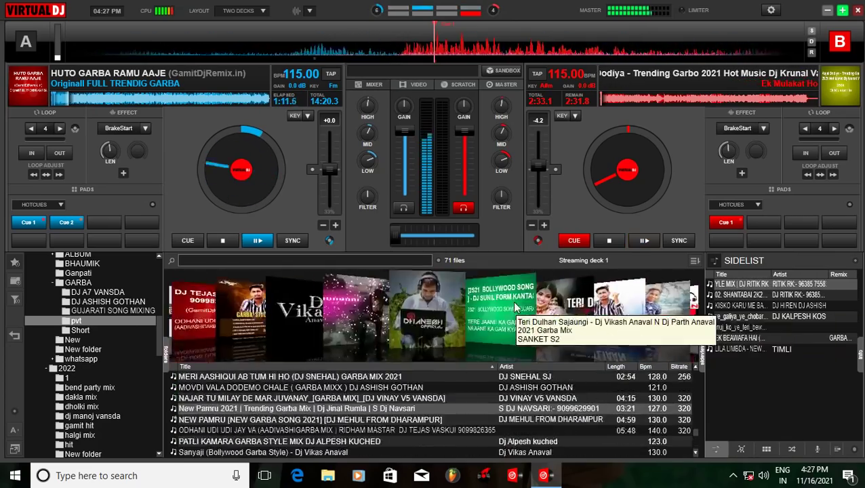
{"action": "scroll", "coordinate": [513, 306], "scroll_direction": "up", "scroll_amount": 15}
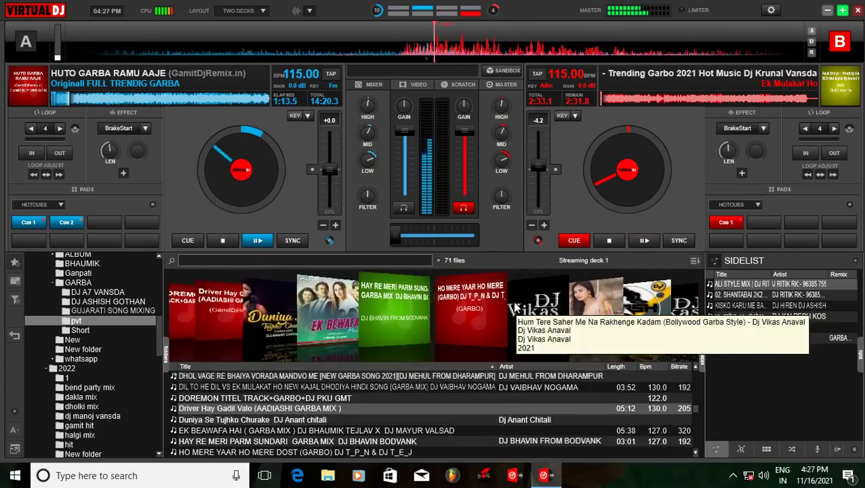
{"action": "scroll", "coordinate": [514, 307], "scroll_direction": "up", "scroll_amount": 15}
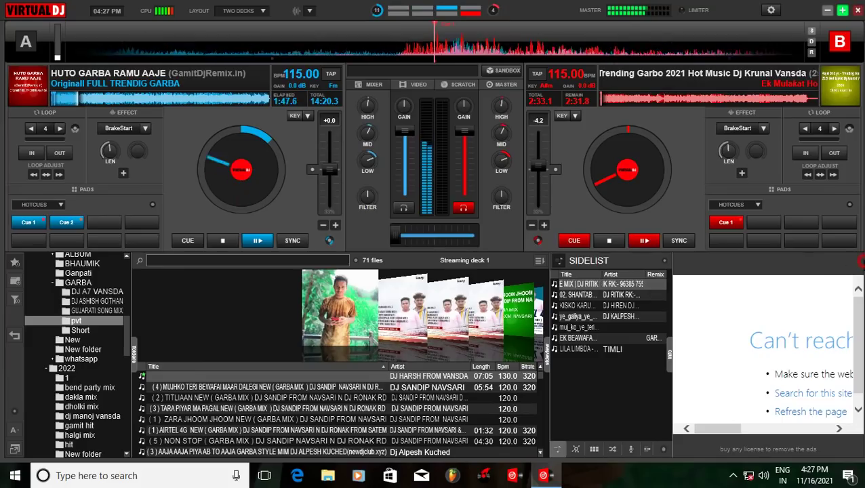
Close the advertisement panel beside the sidelist
{"action": "left_click", "coordinate": [857, 263]}
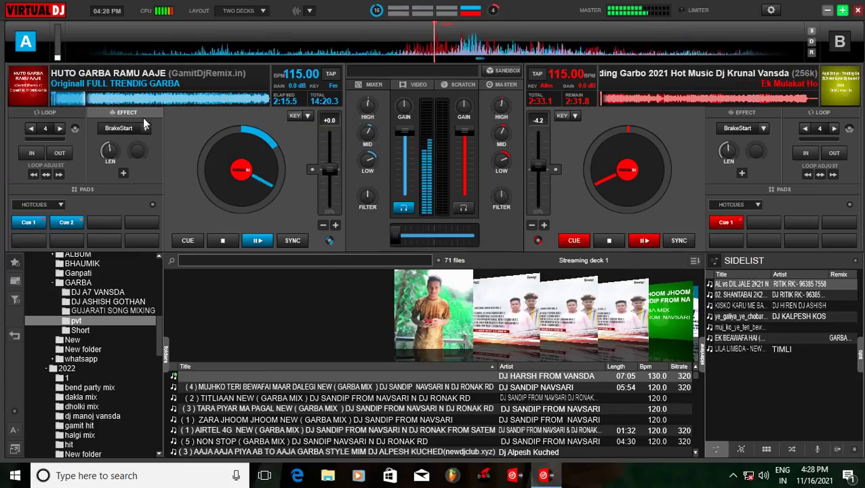
{"action": "left_click", "coordinate": [187, 123]}
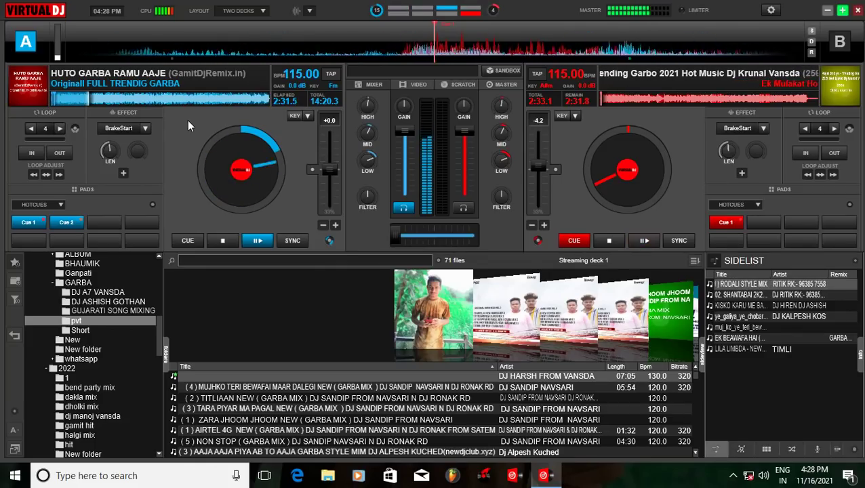
Play deck B's track over deck A's and raise deck A's LOW equalizer
{"action": "key", "text": "space"}
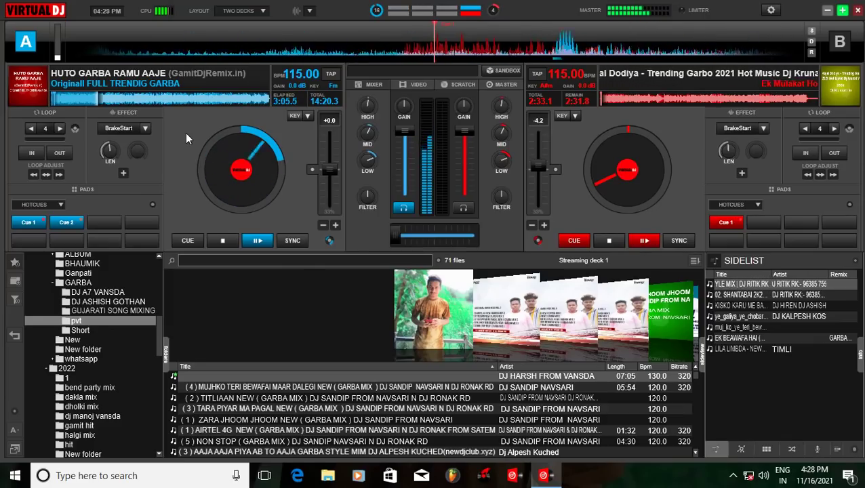
{"action": "key", "text": "Tab"}
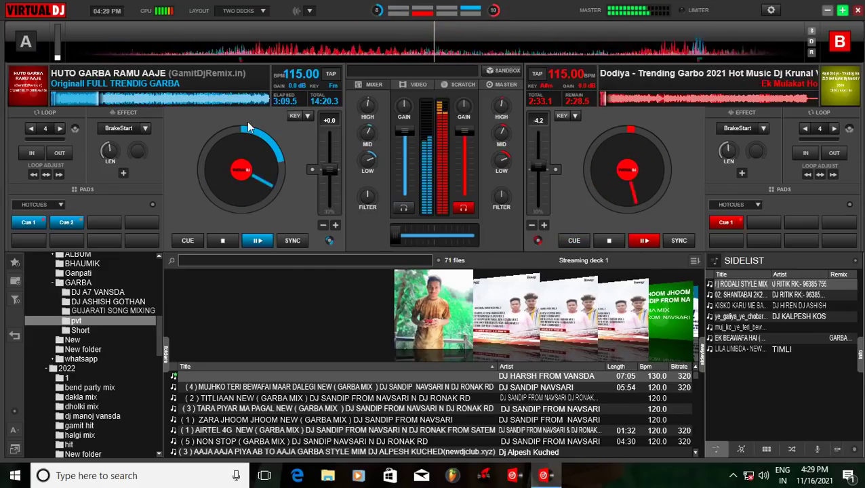
{"action": "mouse_move", "coordinate": [364, 160]}
{"action": "scroll", "coordinate": [364, 165], "scroll_direction": "up", "scroll_amount": 2}
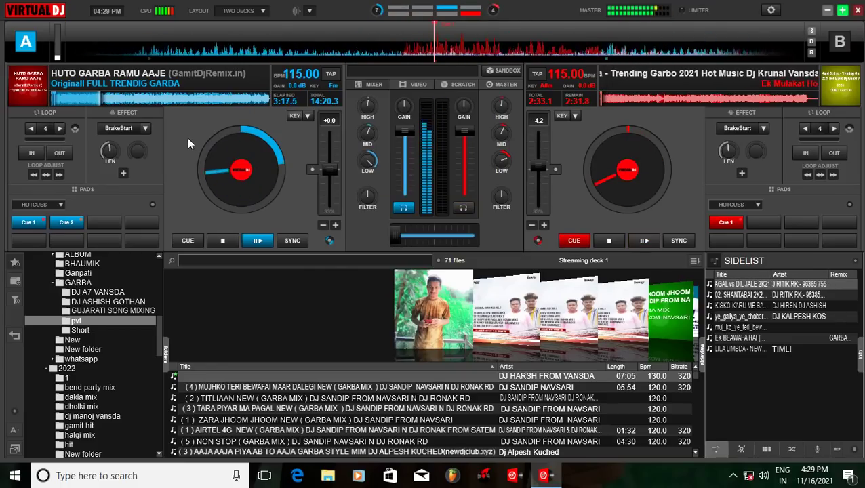
Audition deck B's track briefly over the playing deck A and stop it again
{"action": "key", "text": "Tab"}
{"action": "key", "text": "space"}
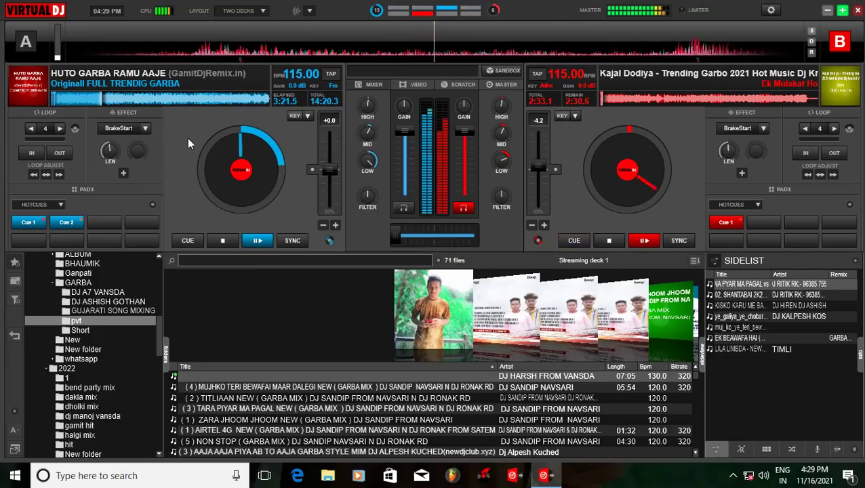
{"action": "key", "text": "space"}
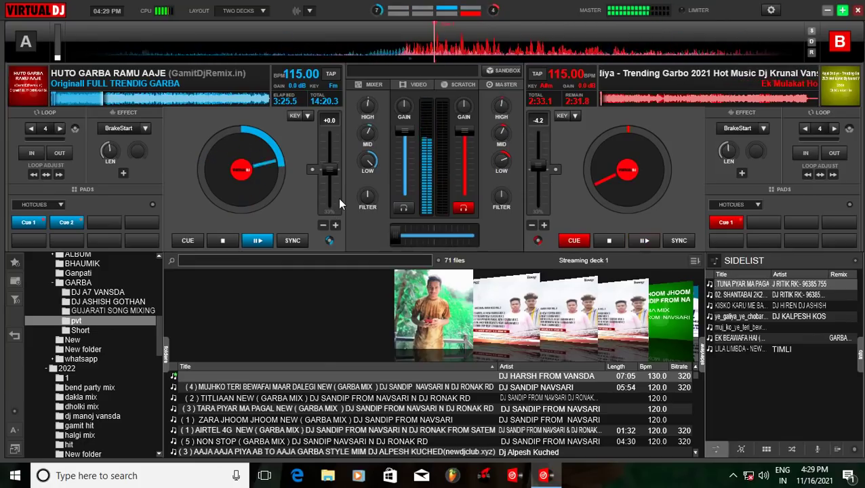
Adjust deck A's MID equalizer and settle it at 59%
{"action": "scroll", "coordinate": [367, 134], "scroll_direction": "up", "scroll_amount": 5}
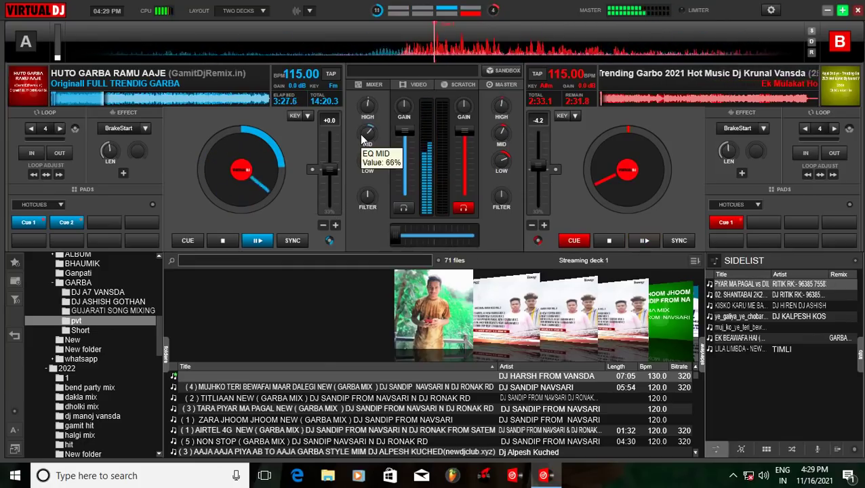
{"action": "left_click_drag", "start_coordinate": [362, 139], "coordinate": [372, 117]}
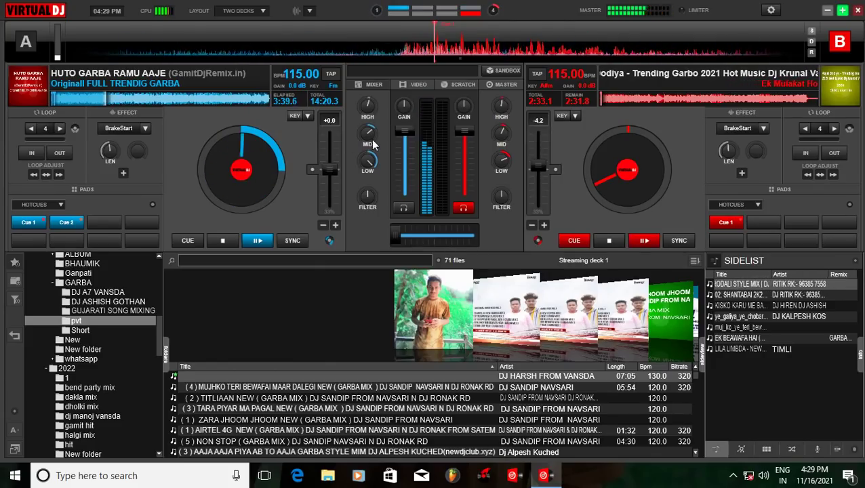
{"action": "mouse_move", "coordinate": [370, 139]}
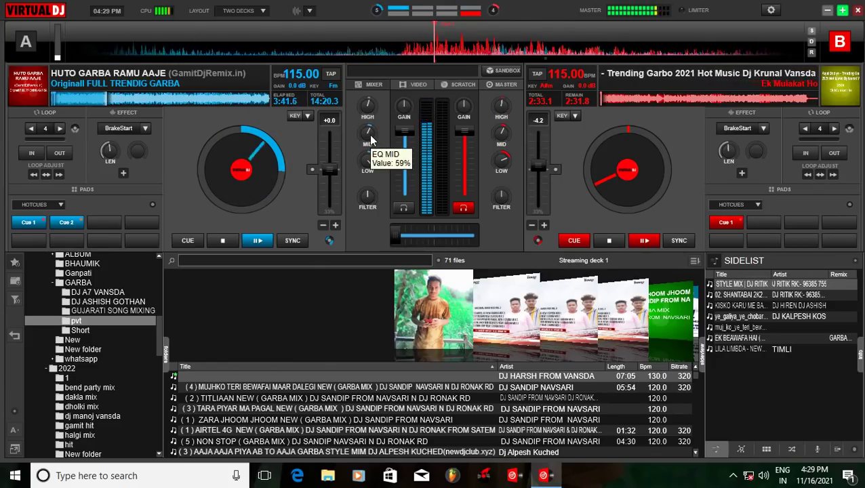
{"action": "mouse_move", "coordinate": [370, 107]}
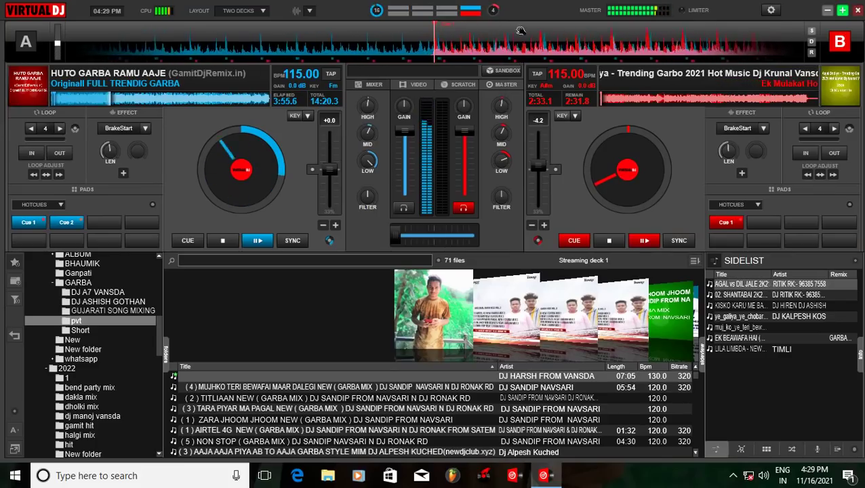
Scrub through deck B's track on the waveform and inspect its beat grid in the BPM Editor
{"action": "left_click_drag", "start_coordinate": [715, 34], "coordinate": [461, 46]}
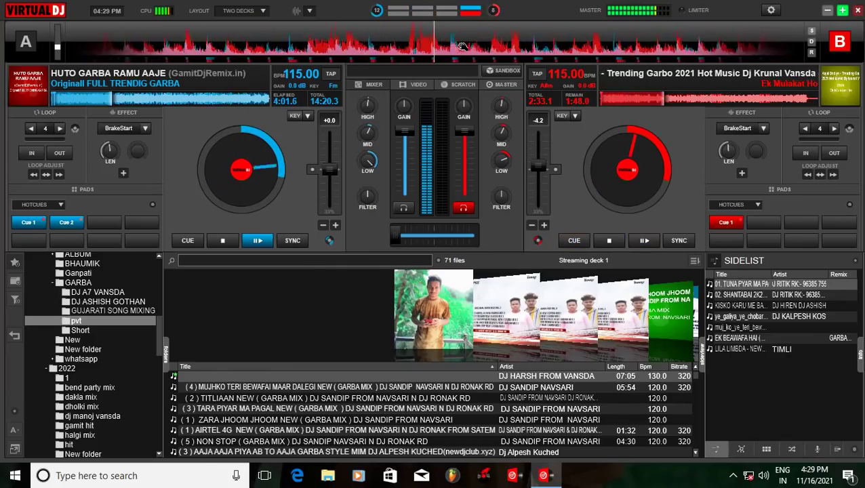
{"action": "left_click", "coordinate": [560, 81]}
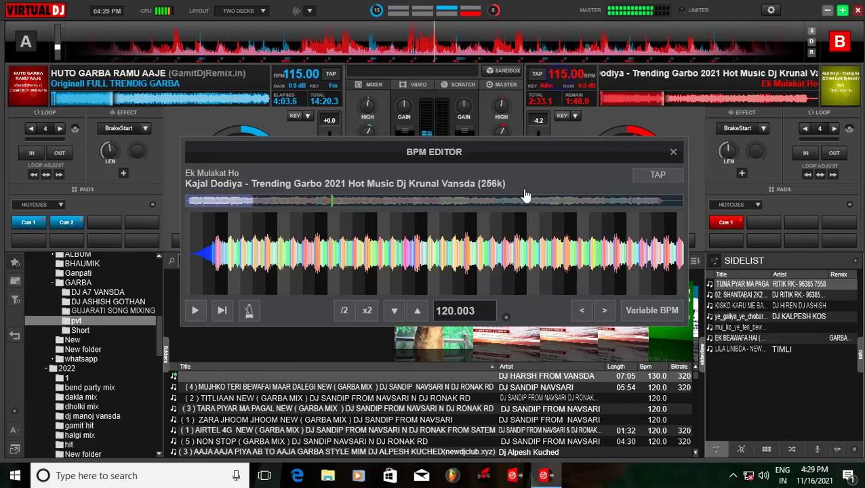
{"action": "left_click", "coordinate": [673, 152]}
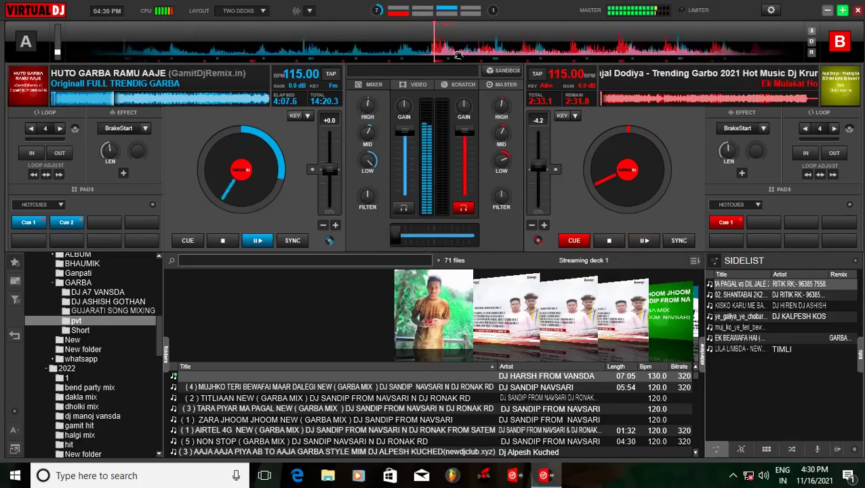
{"action": "left_click_drag", "start_coordinate": [501, 47], "coordinate": [461, 46]}
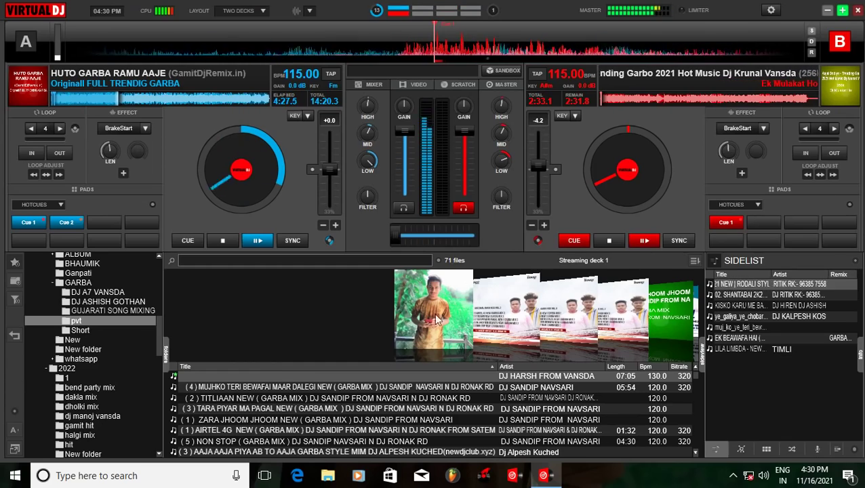
Browse through the track covers in the pvt garba folder to look for a suitable track
{"action": "scroll", "coordinate": [355, 324], "scroll_direction": "down", "scroll_amount": 5}
{"action": "scroll", "coordinate": [358, 320], "scroll_direction": "down", "scroll_amount": 4}
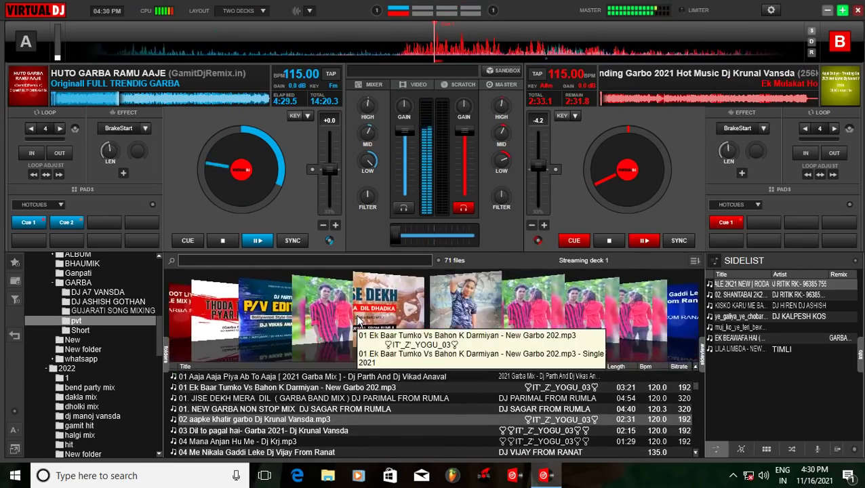
{"action": "scroll", "coordinate": [357, 319], "scroll_direction": "down", "scroll_amount": 4}
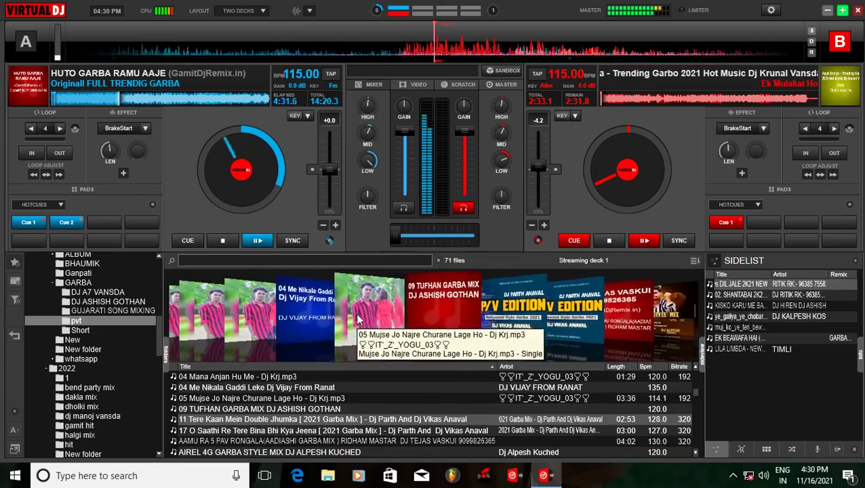
{"action": "scroll", "coordinate": [357, 318], "scroll_direction": "down", "scroll_amount": 6}
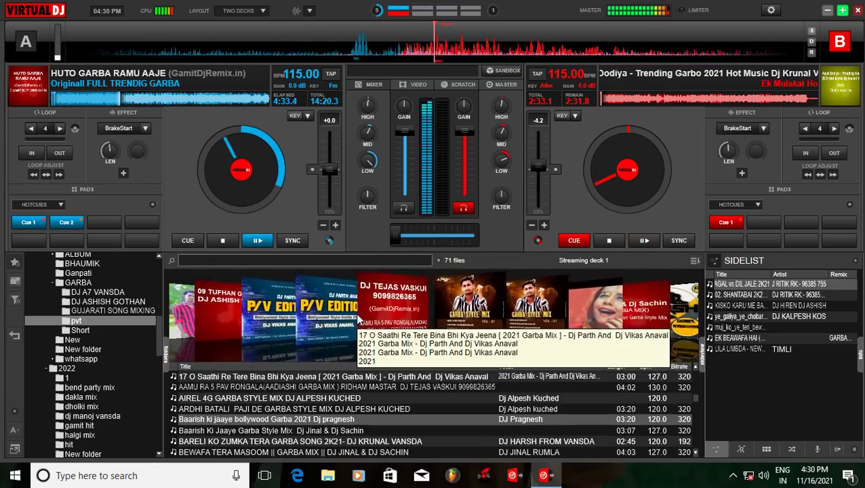
{"action": "scroll", "coordinate": [357, 318], "scroll_direction": "down", "scroll_amount": 7}
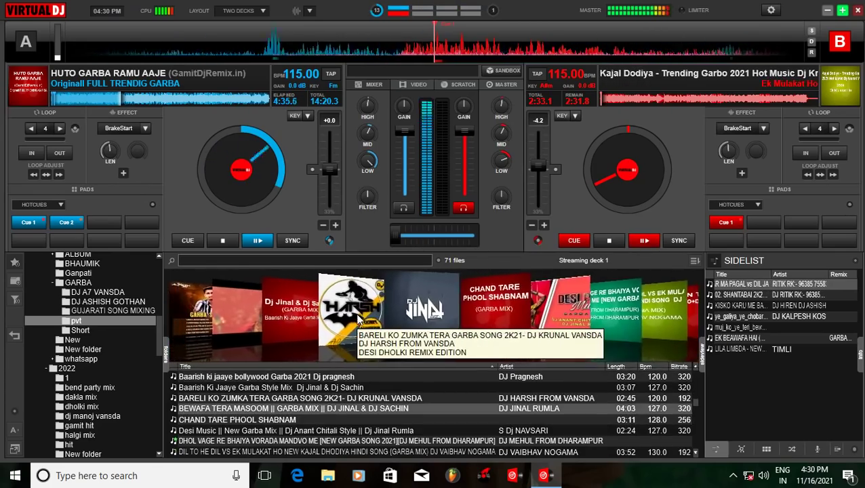
{"action": "scroll", "coordinate": [357, 319], "scroll_direction": "down", "scroll_amount": 3}
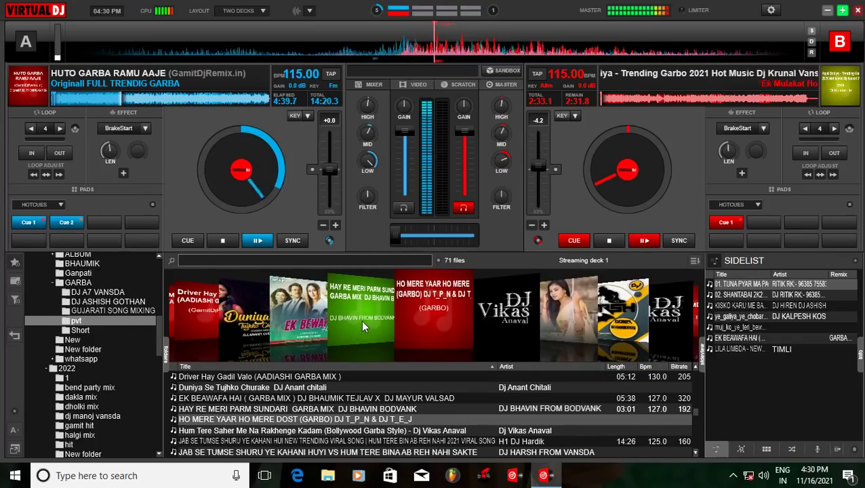
{"action": "scroll", "coordinate": [361, 320], "scroll_direction": "down", "scroll_amount": 1}
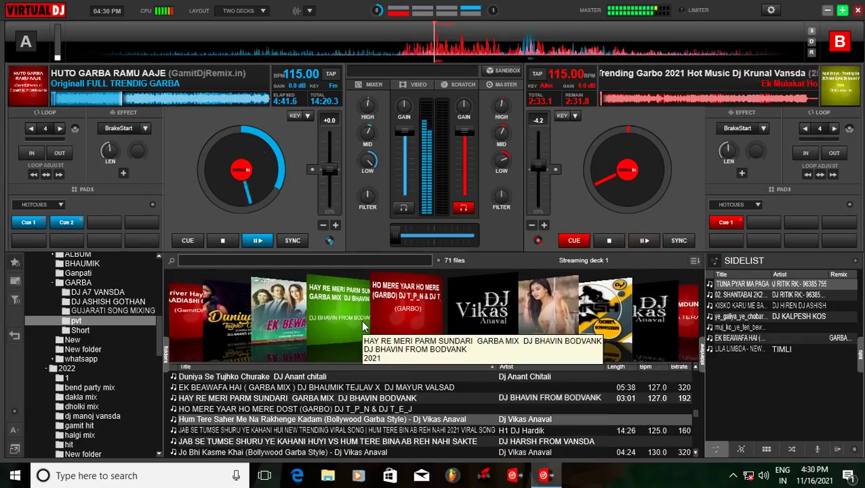
{"action": "scroll", "coordinate": [361, 320], "scroll_direction": "down", "scroll_amount": 6}
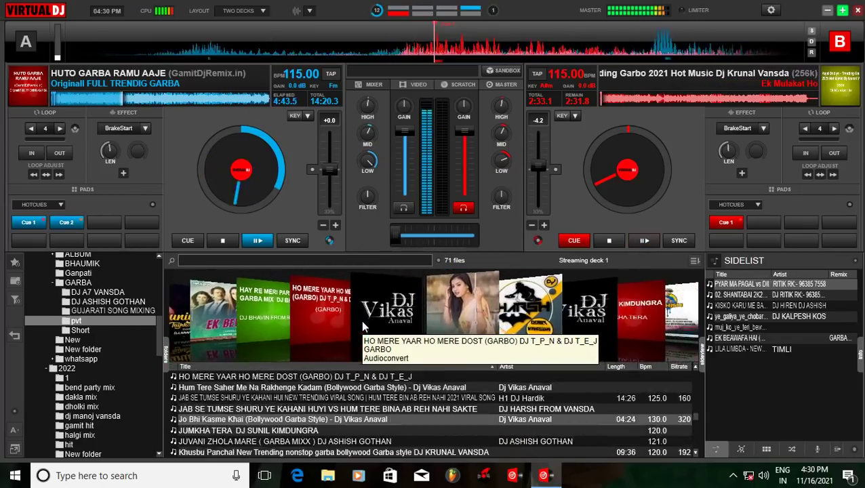
{"action": "scroll", "coordinate": [364, 325], "scroll_direction": "up", "scroll_amount": 2}
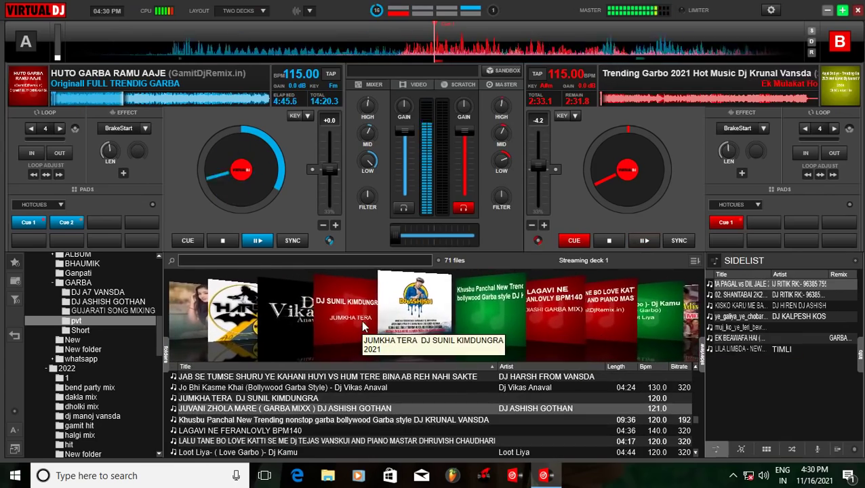
{"action": "scroll", "coordinate": [364, 326], "scroll_direction": "down", "scroll_amount": 2}
{"action": "scroll", "coordinate": [364, 326], "scroll_direction": "down", "scroll_amount": 1}
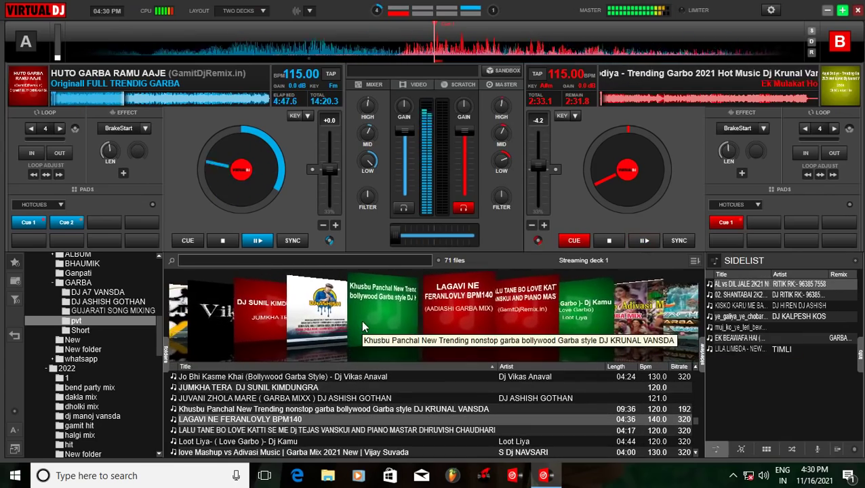
{"action": "scroll", "coordinate": [360, 325], "scroll_direction": "down", "scroll_amount": 1}
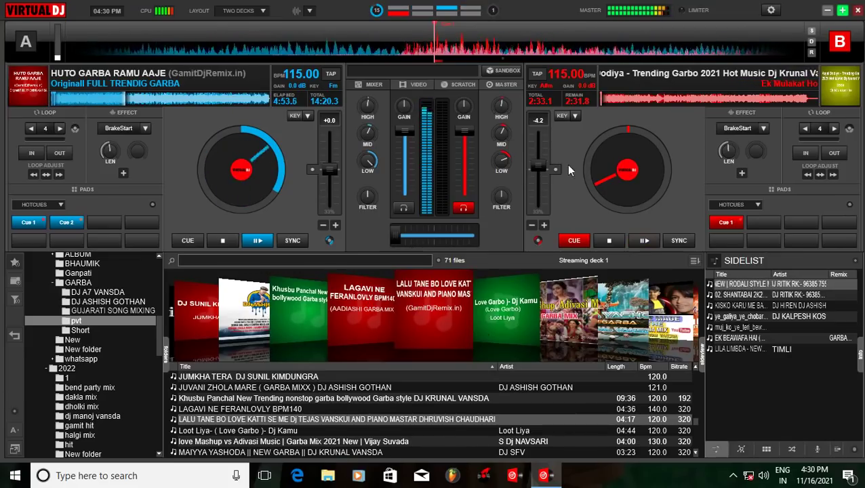
Raise the tempo of both decks gradually to 117.37 BPM while deck A's track keeps playing
{"action": "left_click", "coordinate": [568, 200]}
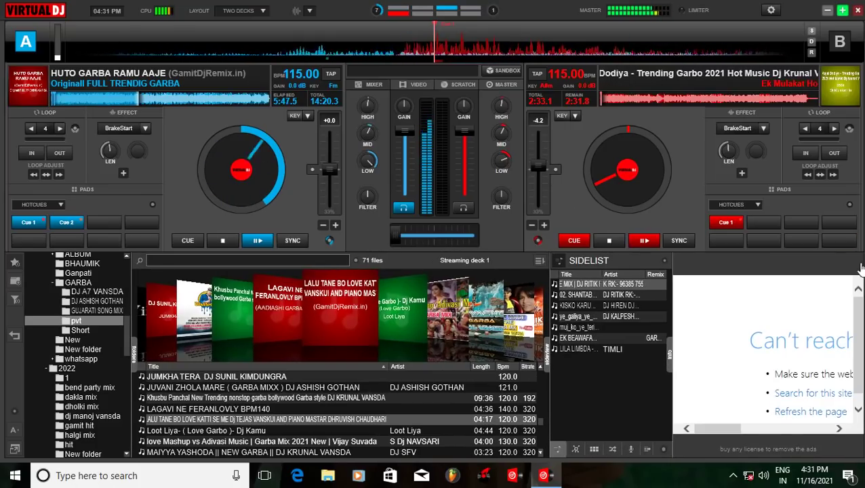
{"action": "left_click", "coordinate": [675, 143]}
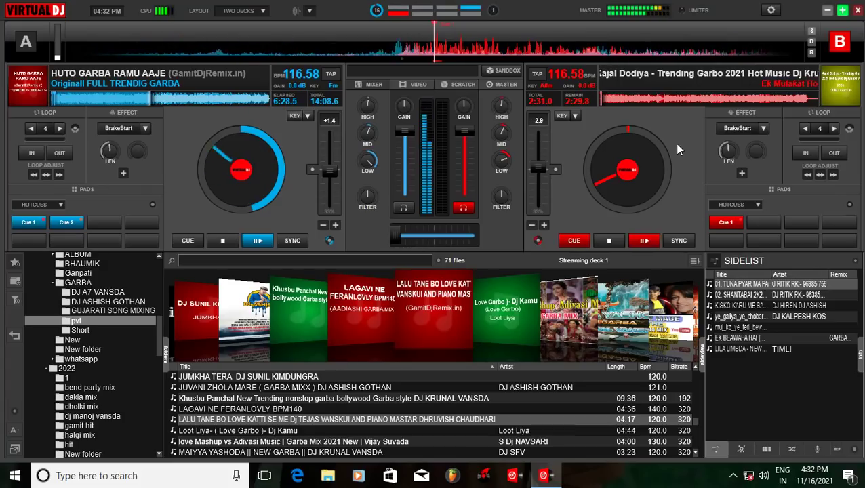
{"action": "key", "text": "space"}
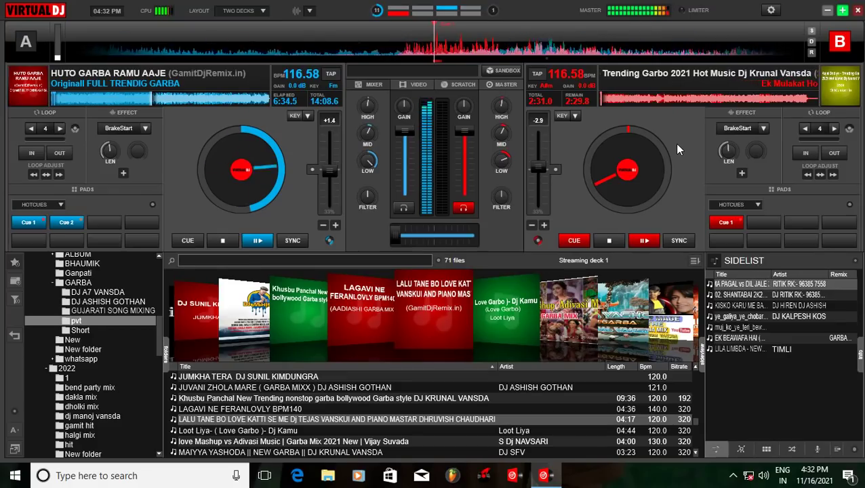
{"action": "key", "text": "space"}
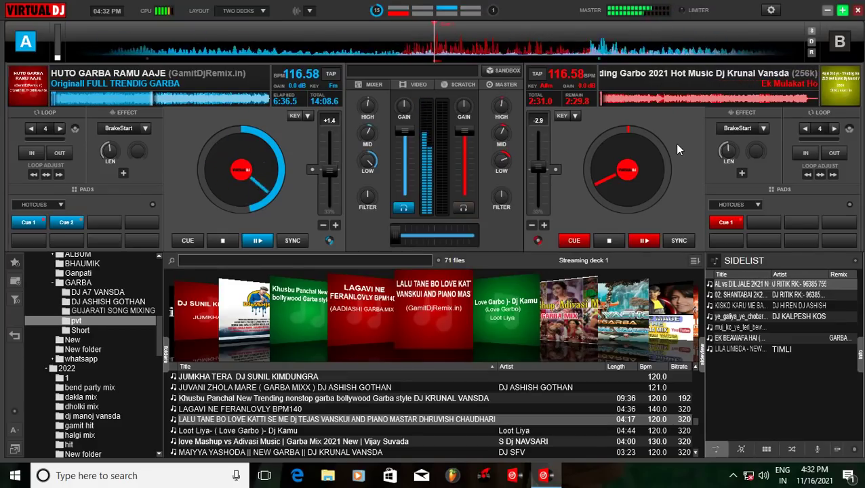
{"action": "key", "text": "space"}
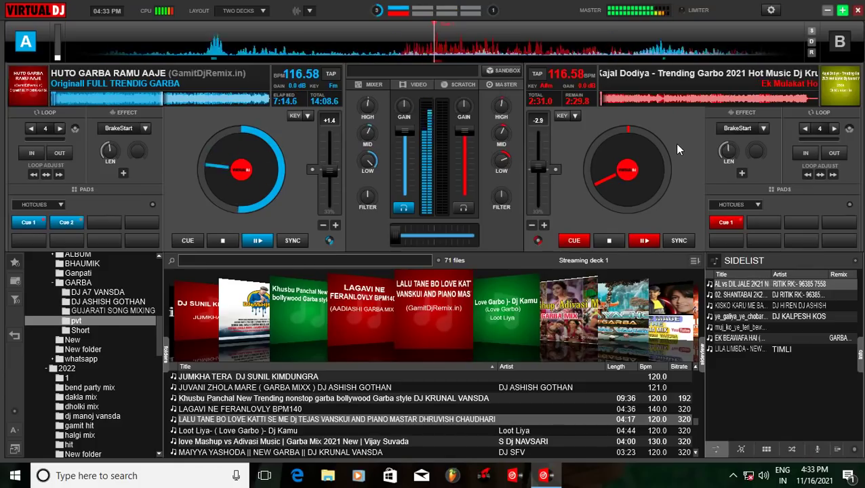
{"action": "left_click", "coordinate": [678, 150]}
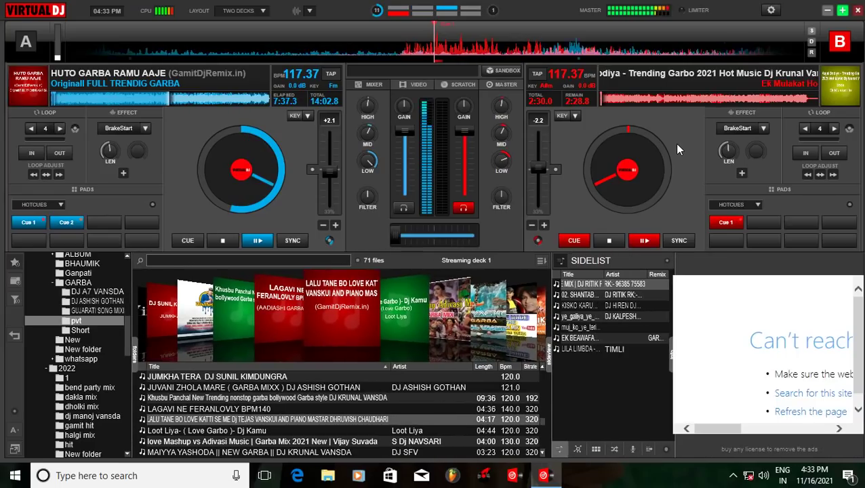
Close the advertisement panel and bring both decks to 120.00 BPM, with deck B's pitch reset to +0.0
{"action": "left_click", "coordinate": [856, 275]}
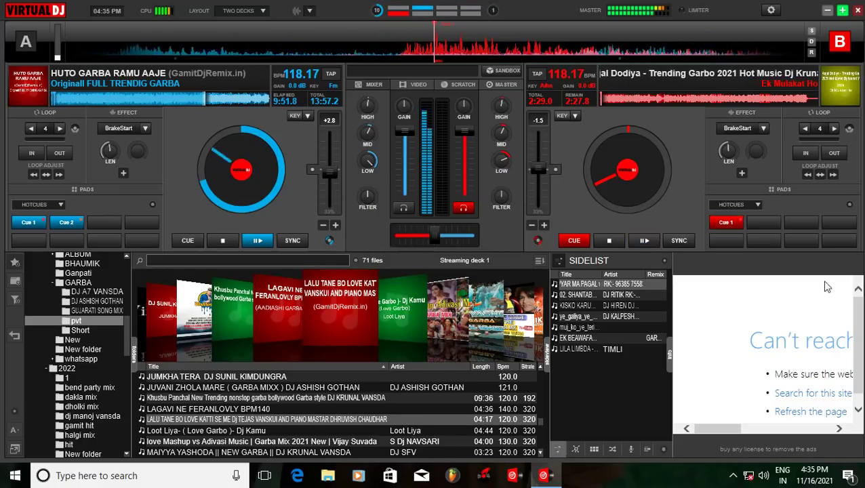
{"action": "left_click", "coordinate": [856, 265]}
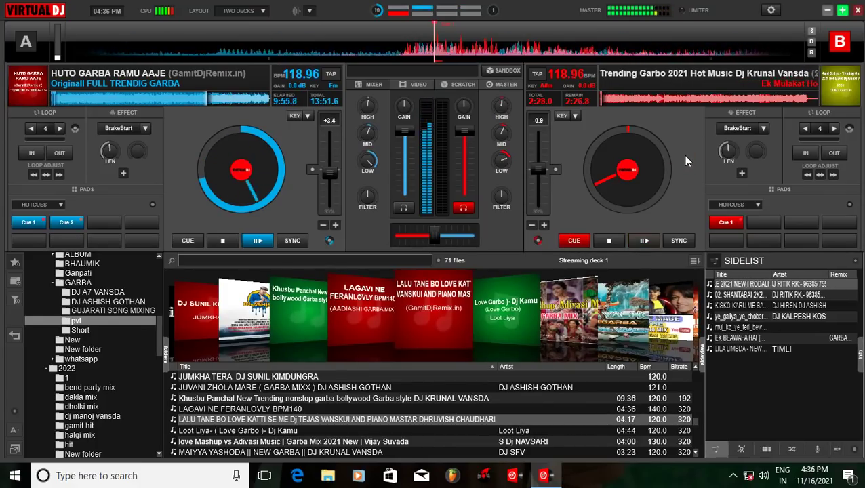
{"action": "key", "text": "XF86AudioRaiseVolume"}
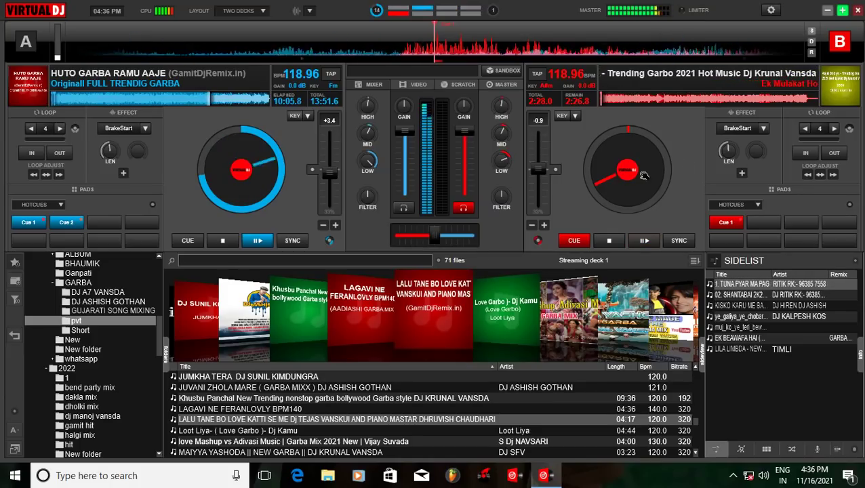
{"action": "left_click", "coordinate": [556, 169]}
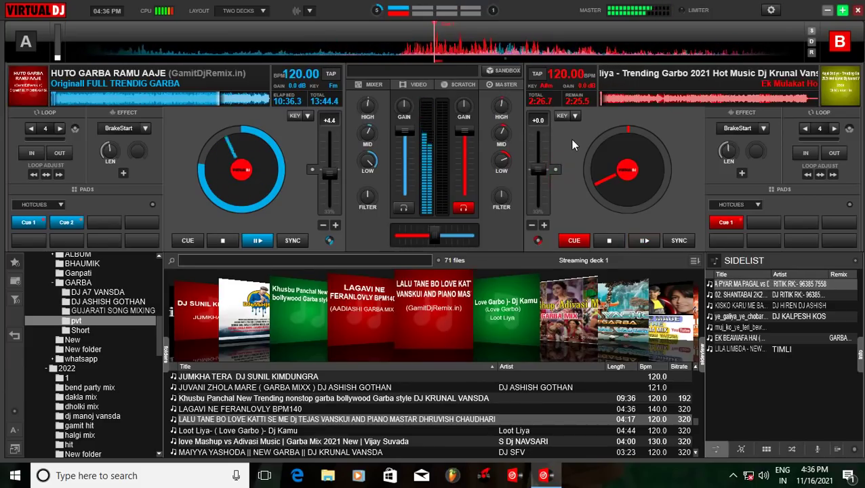
Show the desktop, refresh it and return to VirtualDJ
{"action": "key", "text": "super+d"}
{"action": "right_click", "coordinate": [550, 175]}
{"action": "left_click", "coordinate": [560, 201]}
{"action": "right_click", "coordinate": [564, 203]}
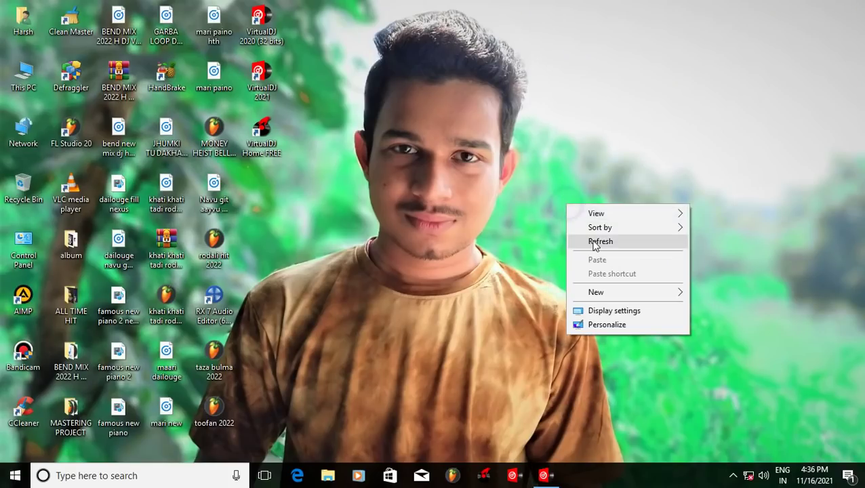
{"action": "left_click", "coordinate": [593, 242]}
{"action": "key", "text": "super+d"}
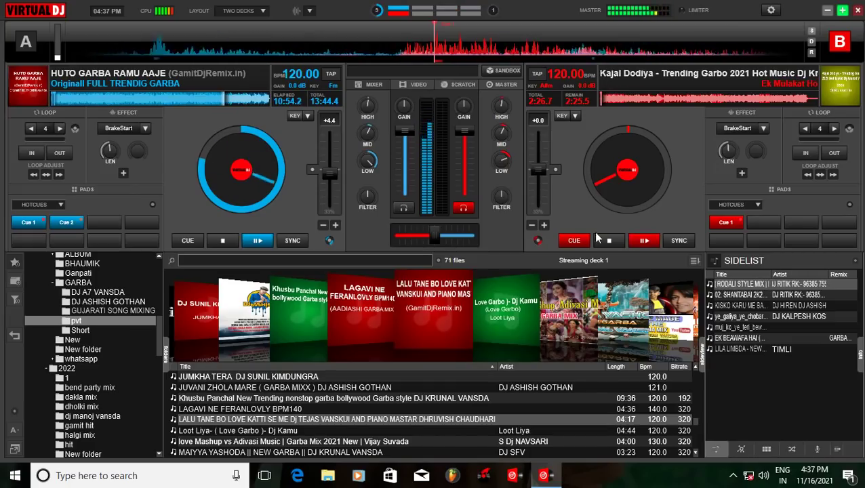
Inspect the graphical interface skins and the audio output configuration in the settings, and close the settings window
{"action": "left_click", "coordinate": [770, 8]}
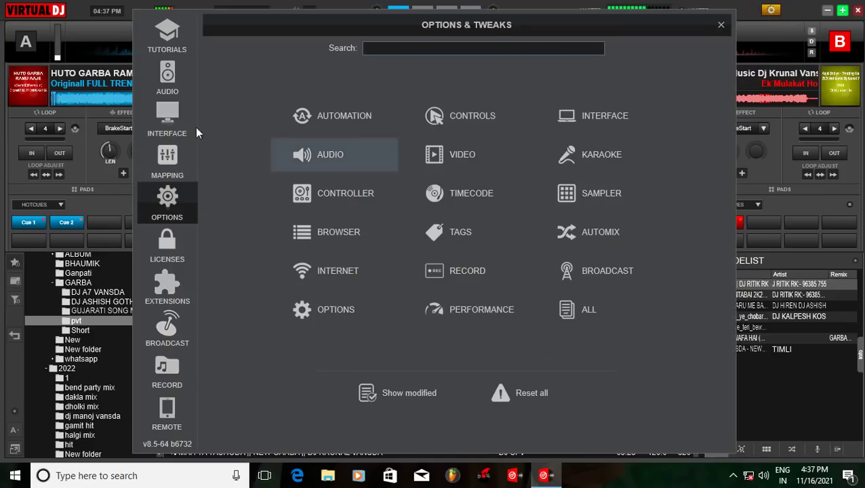
{"action": "left_click", "coordinate": [172, 120]}
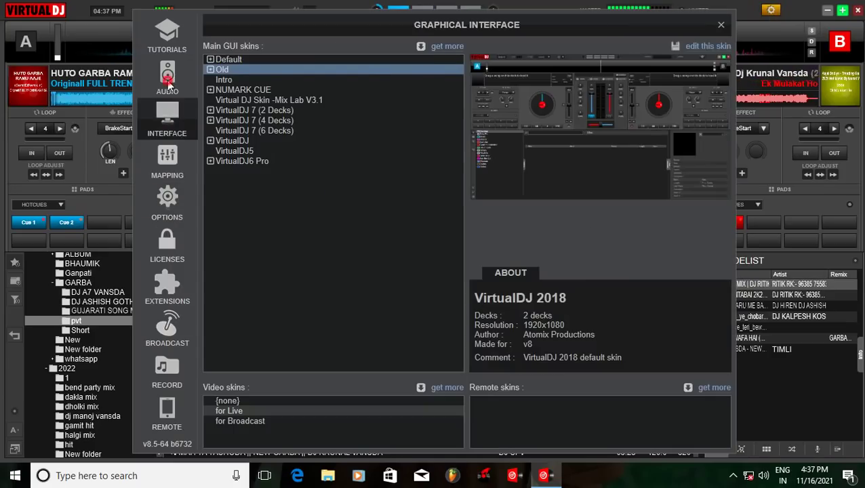
{"action": "left_click", "coordinate": [168, 83]}
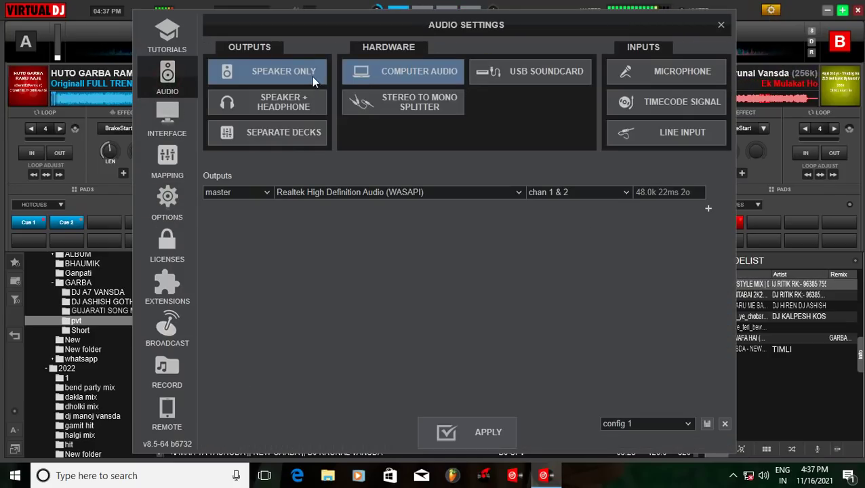
{"action": "left_click", "coordinate": [720, 26]}
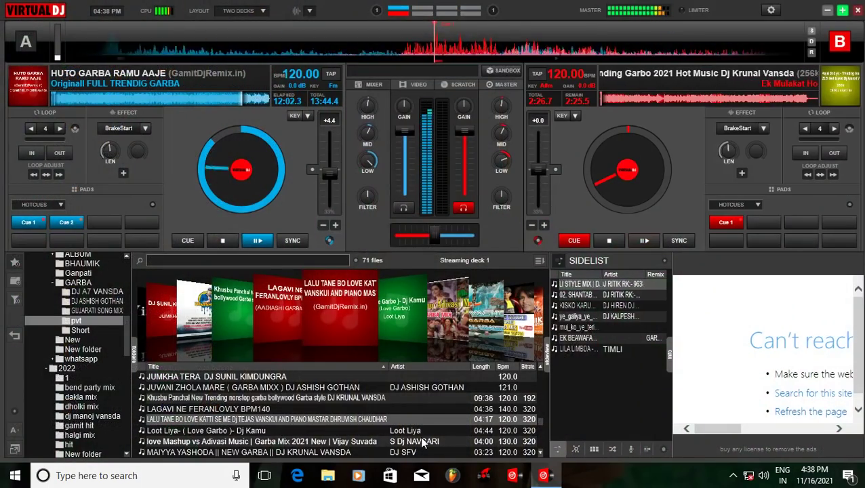
Dismiss the advertisement panel and preview deck B's track briefly from its cue point over deck A
{"action": "left_click", "coordinate": [857, 266]}
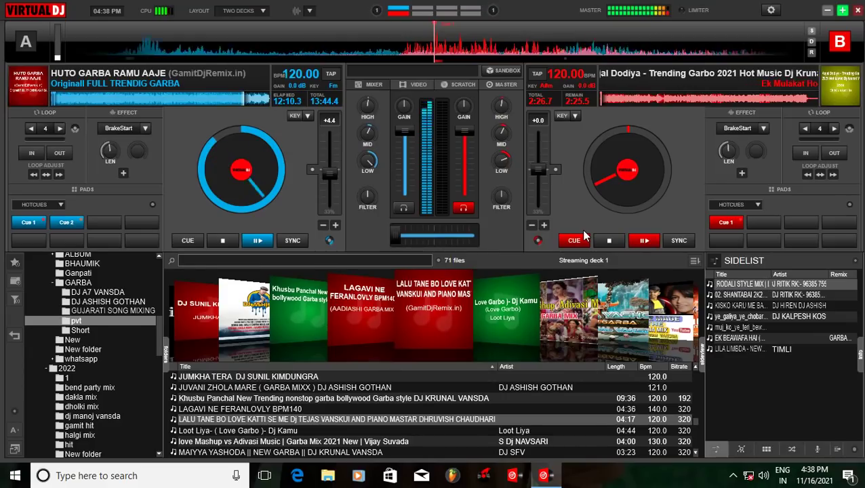
{"action": "left_click", "coordinate": [584, 234]}
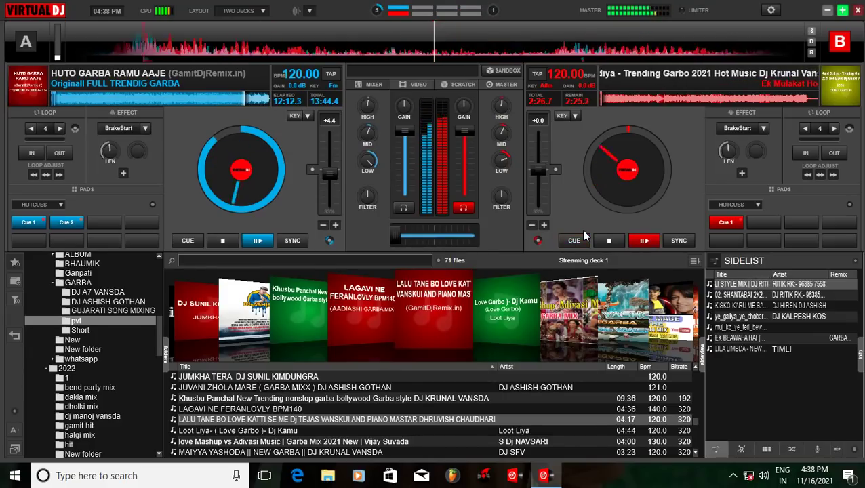
{"action": "left_click", "coordinate": [584, 234]}
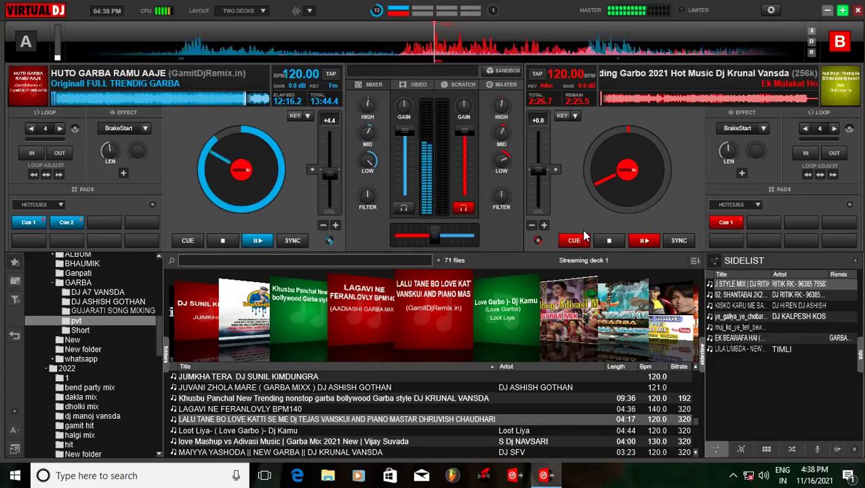
{"action": "left_click", "coordinate": [583, 236]}
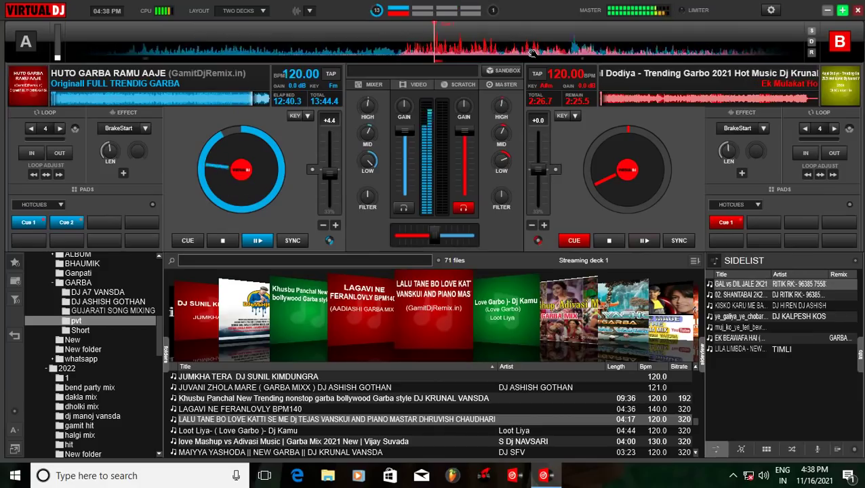
Minimize VirtualDJ to refresh the desktop, restore it and check the hidden system tray icons
{"action": "left_click", "coordinate": [827, 10]}
{"action": "right_click", "coordinate": [604, 152]}
{"action": "left_click", "coordinate": [626, 190]}
{"action": "right_click", "coordinate": [625, 195]}
{"action": "left_click", "coordinate": [639, 229]}
{"action": "left_click", "coordinate": [543, 476]}
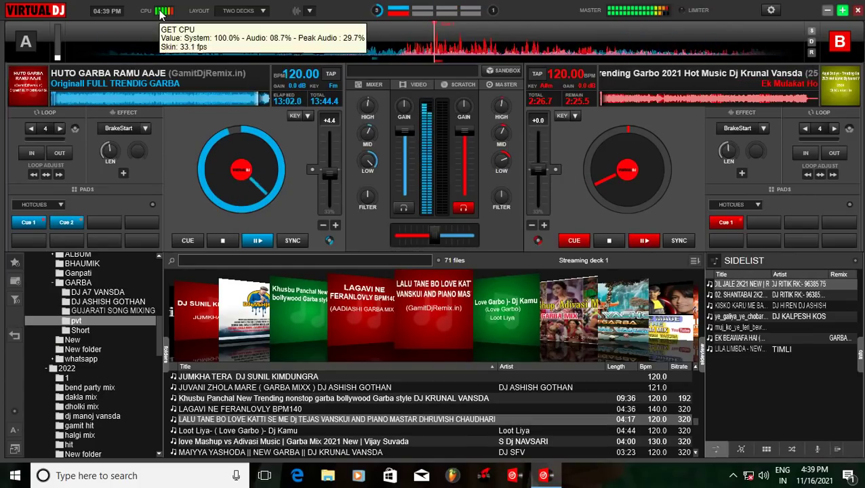
{"action": "left_click", "coordinate": [732, 477]}
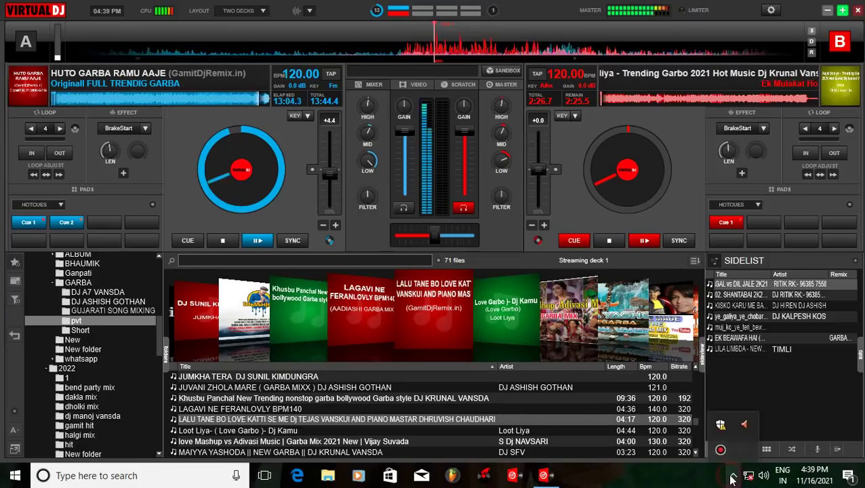
{"action": "left_click", "coordinate": [651, 152]}
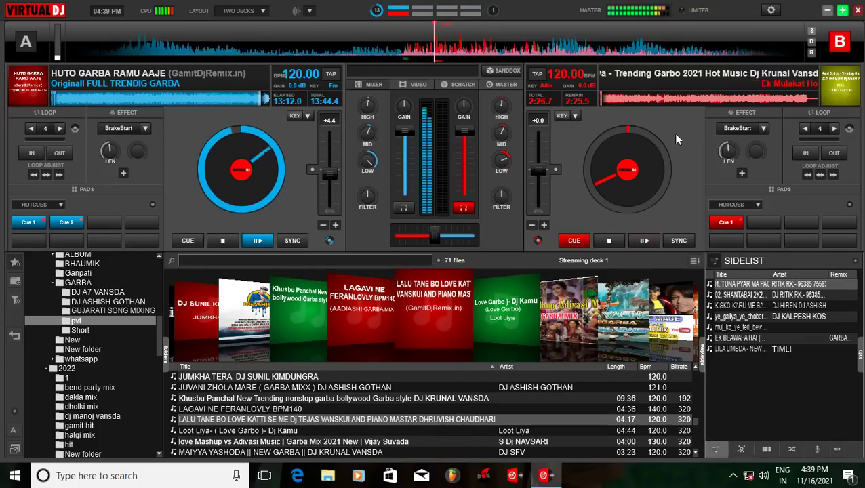
Set the crossfader fully to deck A and move it across to deck B to bring in deck B's track
{"action": "left_click_drag", "start_coordinate": [434, 235], "coordinate": [386, 237]}
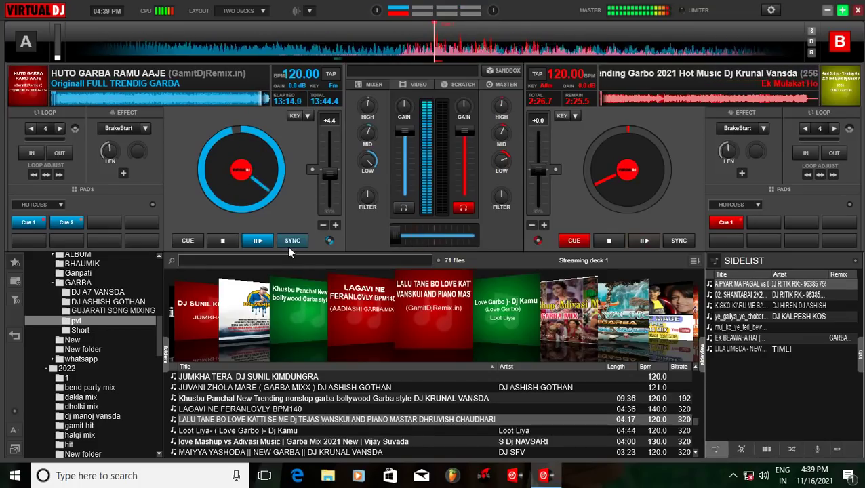
{"action": "left_click", "coordinate": [390, 237]}
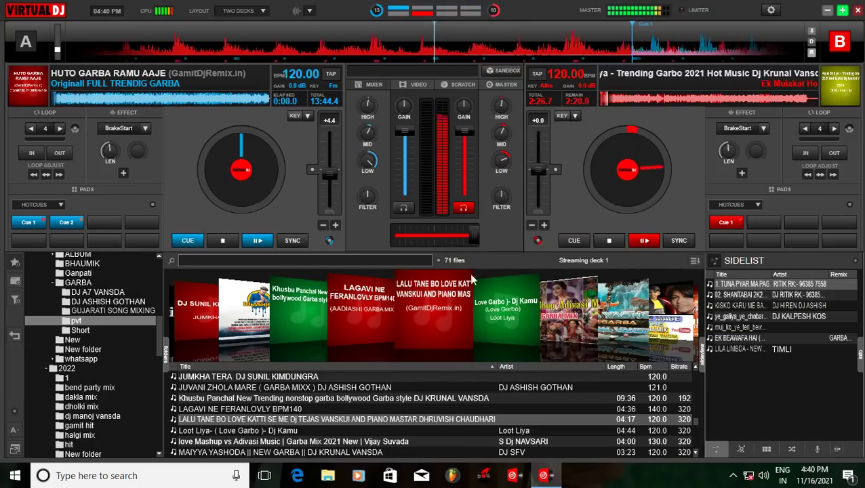
Load the LALU TANE BO LOVE KATTI SE ME track onto deck A, sync it to 120.00 BPM and cue it at 0:18
{"action": "left_click_drag", "start_coordinate": [437, 316], "coordinate": [264, 178]}
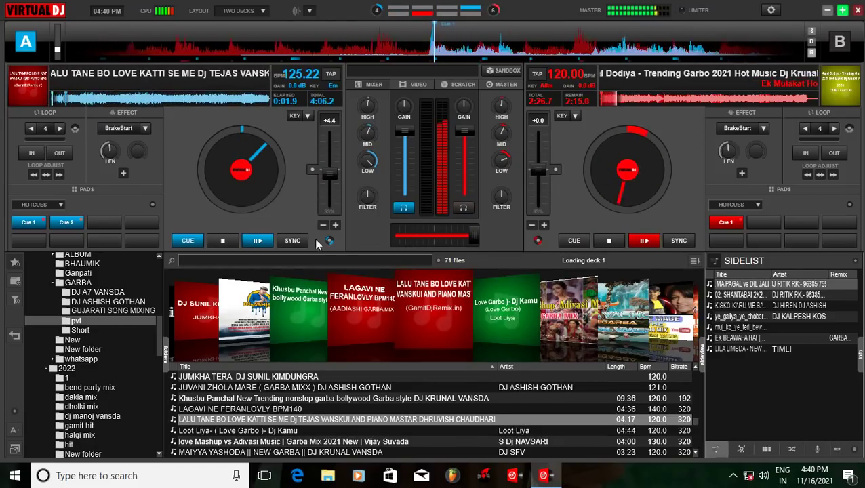
{"action": "left_click", "coordinate": [293, 241]}
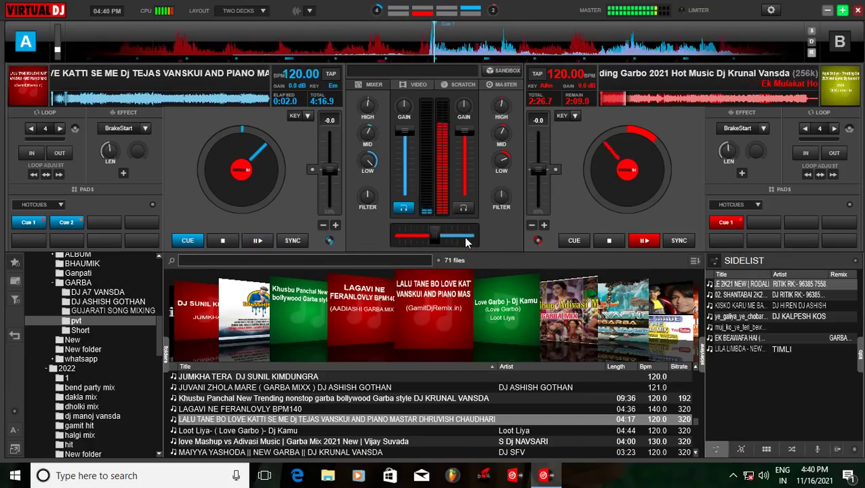
{"action": "left_click", "coordinate": [66, 102]}
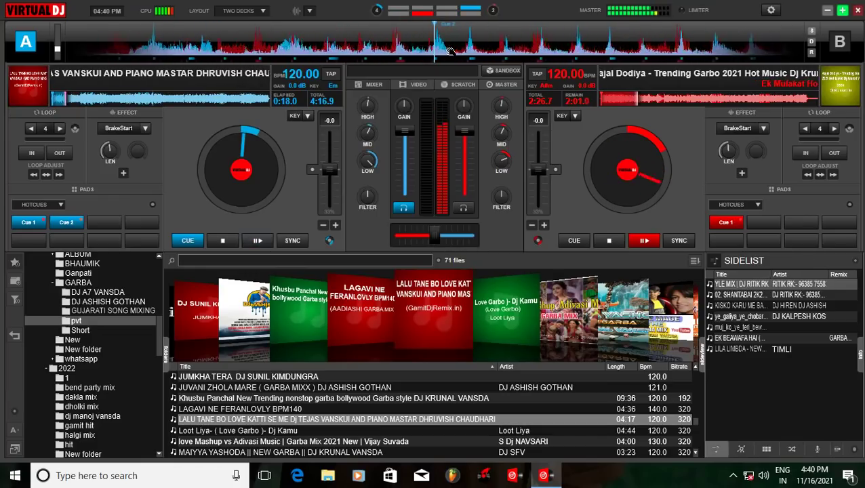
Adjust deck A's low EQ and raise its gain to 3.9 dB while fading over to deck A
{"action": "mouse_move", "coordinate": [366, 166]}
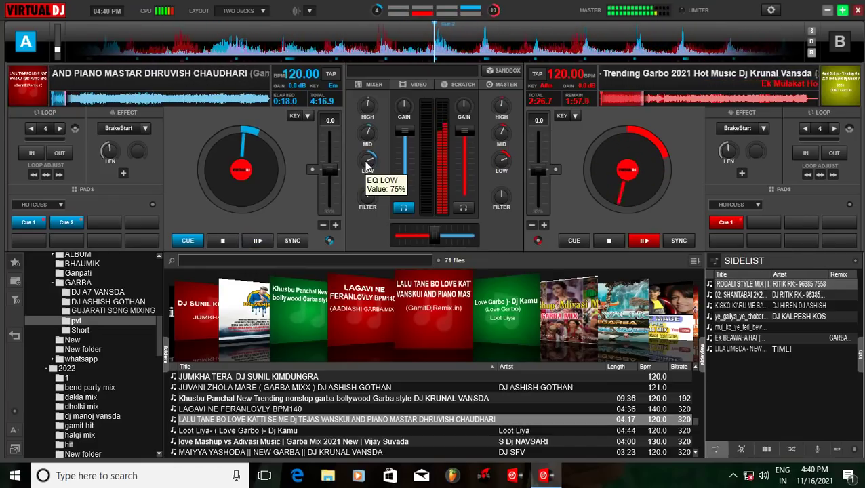
{"action": "left_click", "coordinate": [555, 171]}
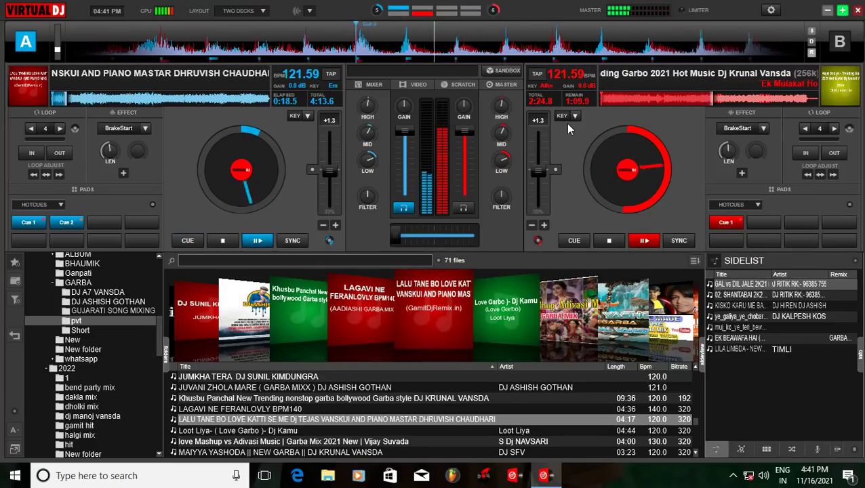
{"action": "mouse_move", "coordinate": [365, 168]}
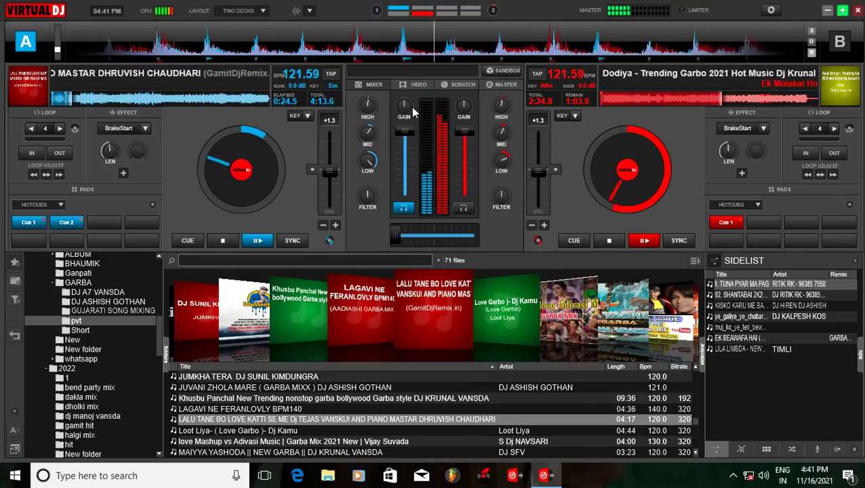
{"action": "mouse_move", "coordinate": [409, 112]}
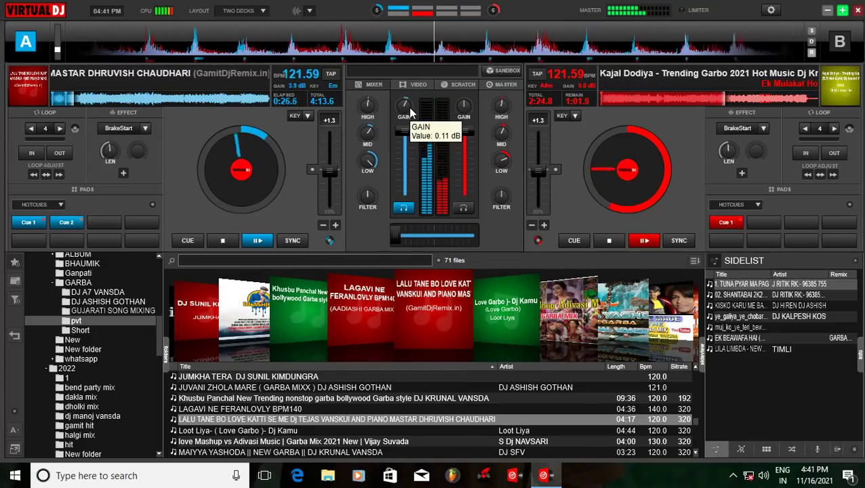
Look through the tracks in the pvt folder for the next song to play on deck B
{"action": "scroll", "coordinate": [459, 293], "scroll_direction": "up", "scroll_amount": 15}
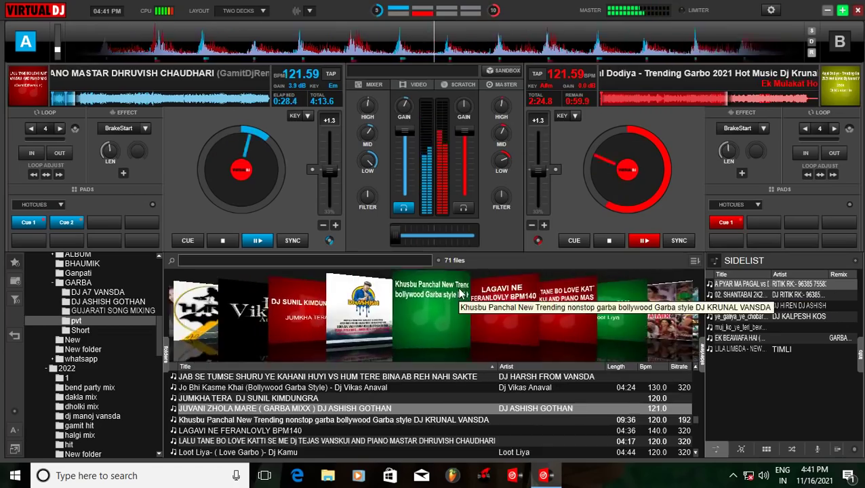
{"action": "scroll", "coordinate": [473, 307], "scroll_direction": "up", "scroll_amount": 8}
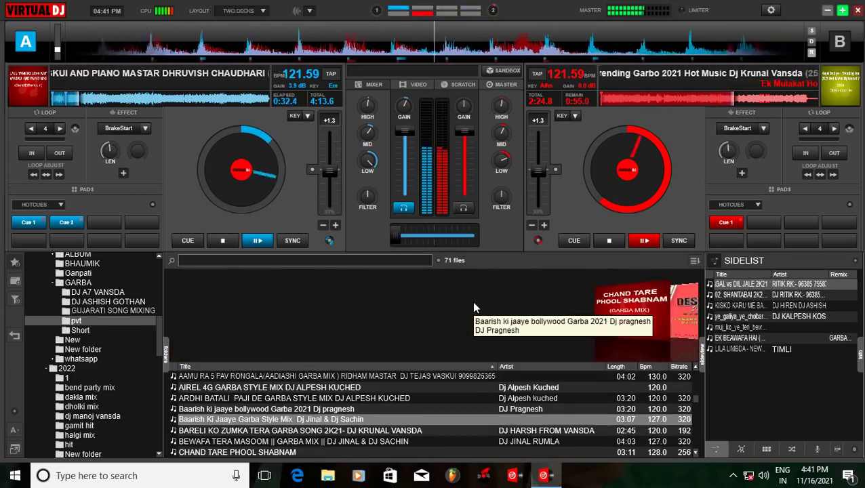
{"action": "scroll", "coordinate": [473, 307], "scroll_direction": "down", "scroll_amount": 5}
{"action": "scroll", "coordinate": [473, 307], "scroll_direction": "down", "scroll_amount": 1}
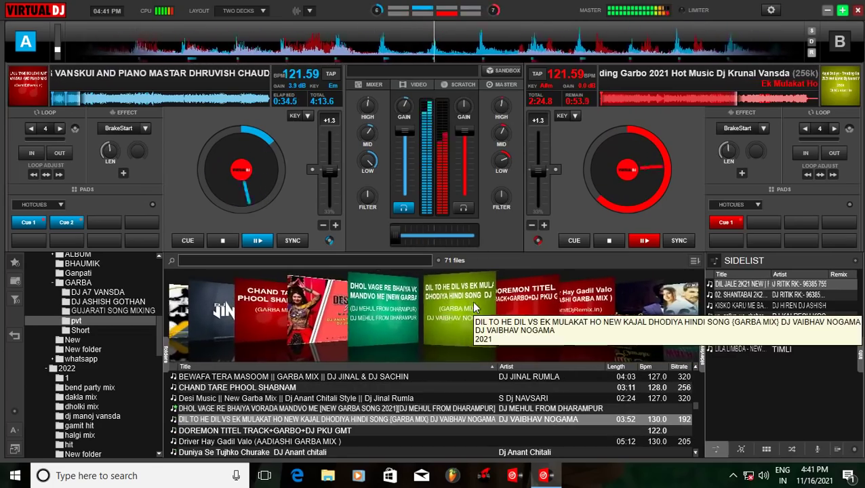
{"action": "scroll", "coordinate": [475, 307], "scroll_direction": "down", "scroll_amount": 5}
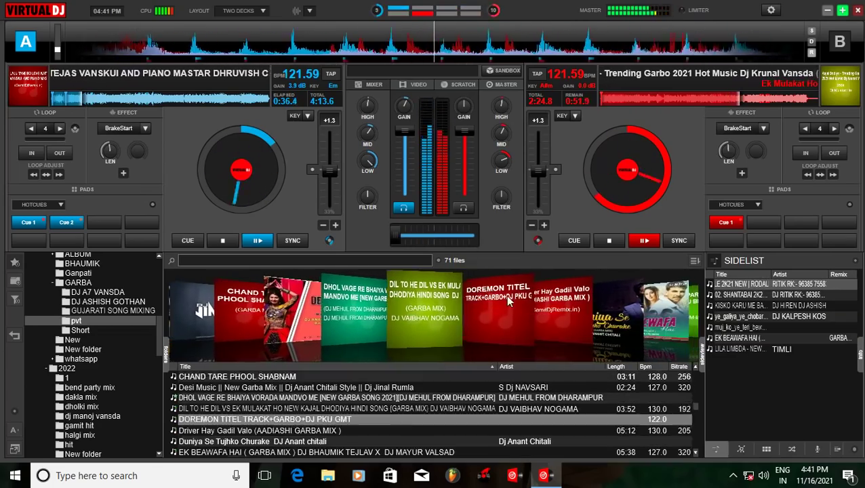
{"action": "scroll", "coordinate": [505, 298], "scroll_direction": "down", "scroll_amount": 8}
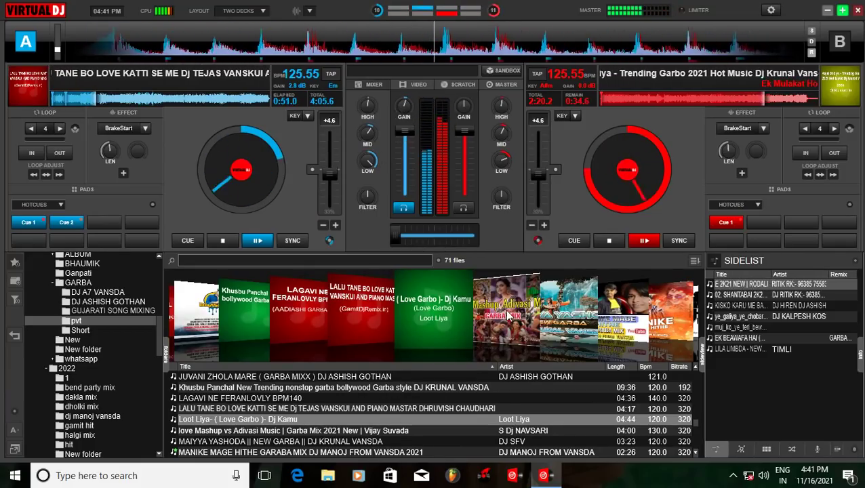
{"action": "scroll", "coordinate": [507, 316], "scroll_direction": "down", "scroll_amount": 4}
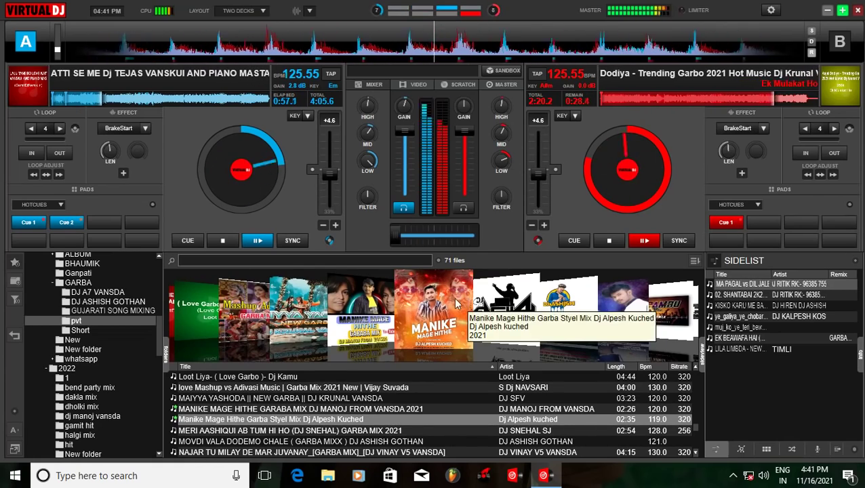
{"action": "scroll", "coordinate": [442, 303], "scroll_direction": "down", "scroll_amount": 2}
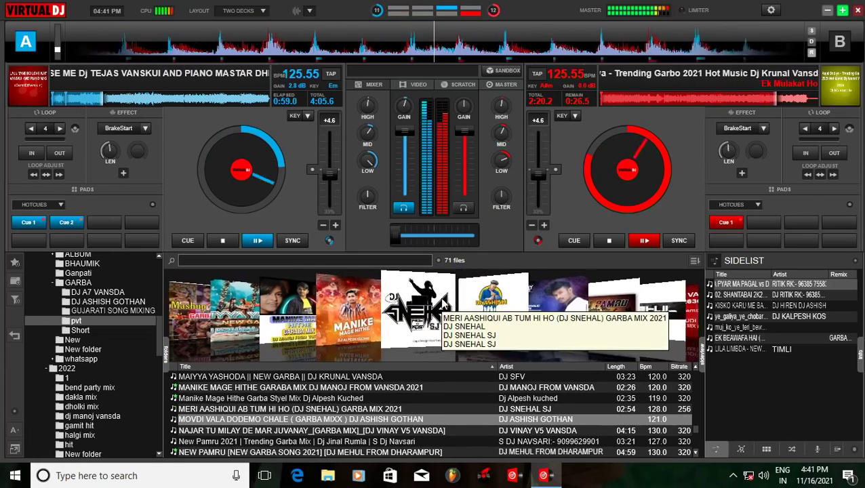
{"action": "scroll", "coordinate": [442, 303], "scroll_direction": "up", "scroll_amount": 5}
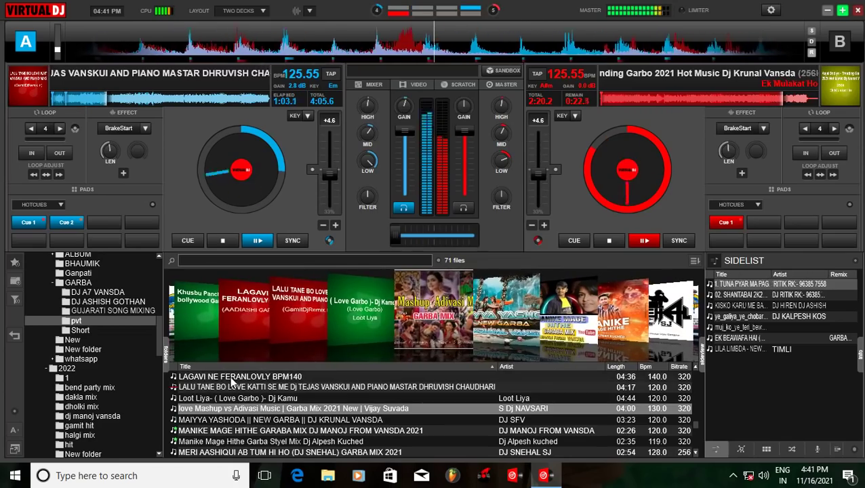
{"action": "left_click_drag", "start_coordinate": [231, 377], "coordinate": [514, 331]}
{"action": "scroll", "coordinate": [513, 331], "scroll_direction": "down", "scroll_amount": 16}
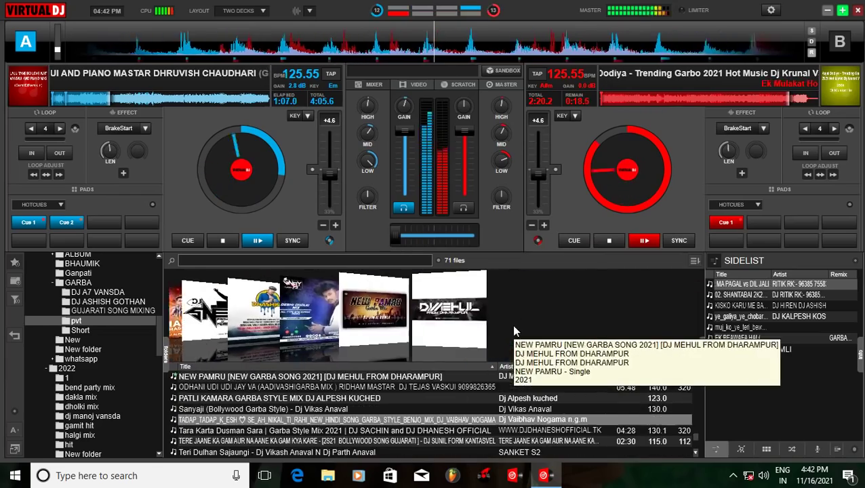
{"action": "scroll", "coordinate": [513, 331], "scroll_direction": "down", "scroll_amount": 5}
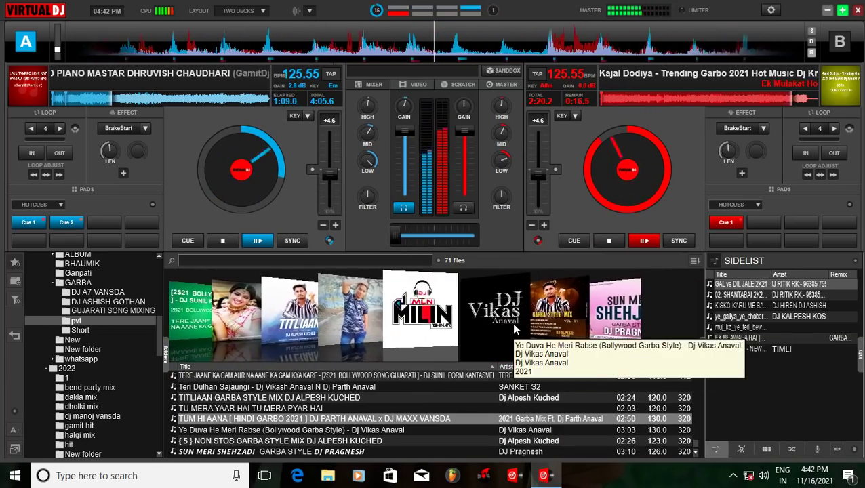
{"action": "left_click", "coordinate": [268, 408]}
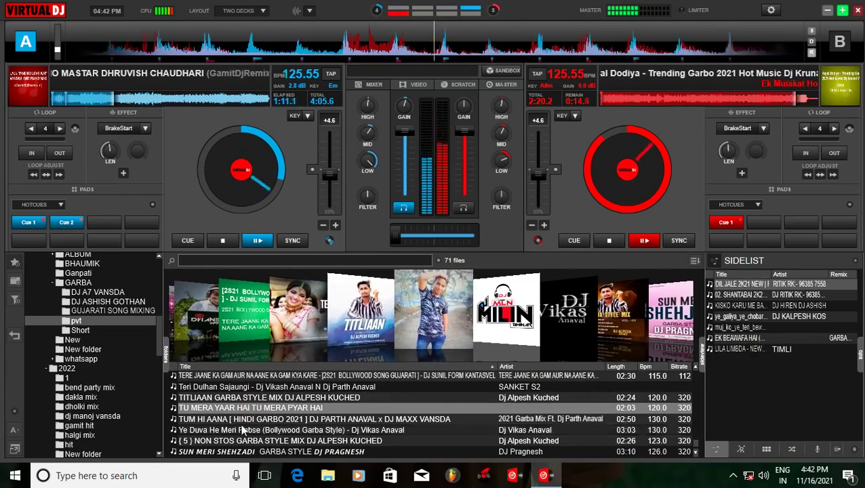
{"action": "scroll", "coordinate": [399, 349], "scroll_direction": "down", "scroll_amount": 4}
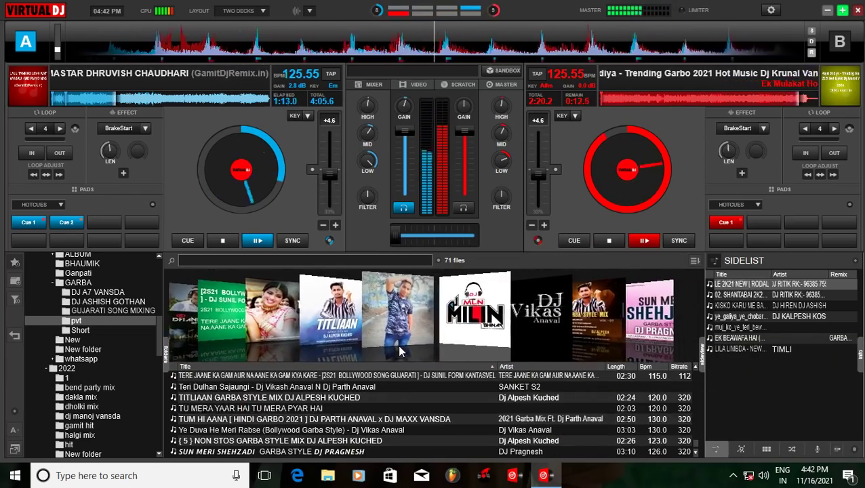
{"action": "scroll", "coordinate": [400, 341], "scroll_direction": "up", "scroll_amount": 6}
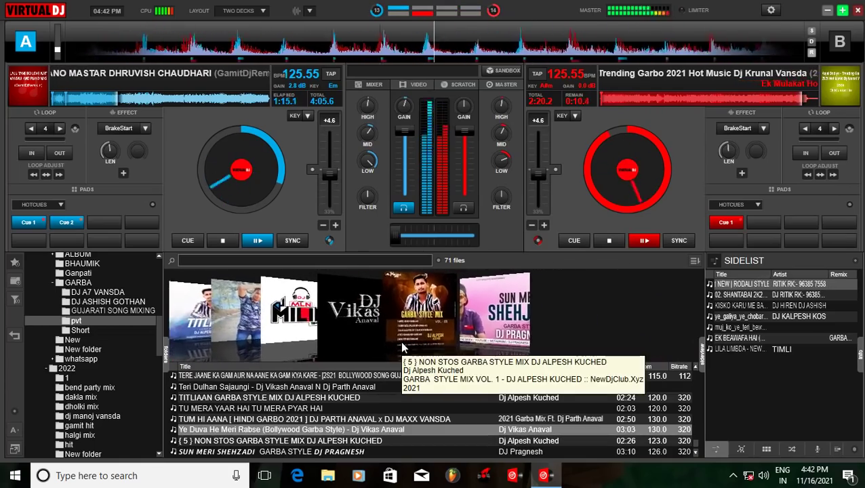
{"action": "scroll", "coordinate": [401, 341], "scroll_direction": "up", "scroll_amount": 4}
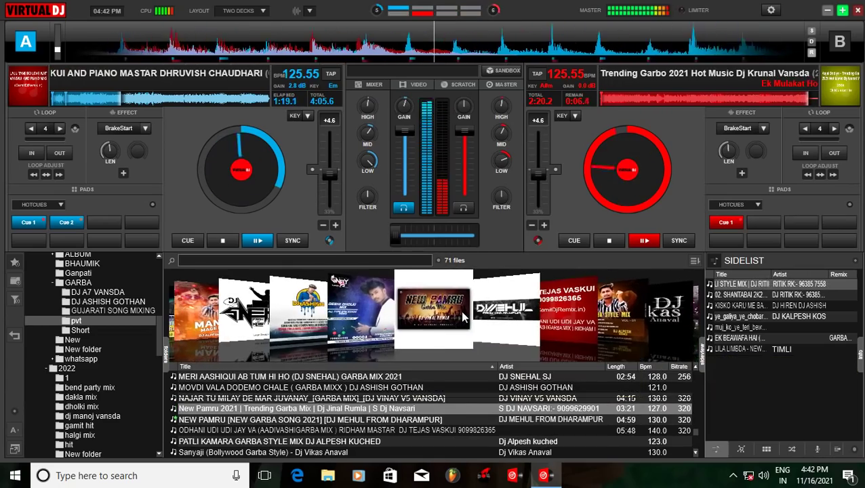
{"action": "scroll", "coordinate": [447, 310], "scroll_direction": "up", "scroll_amount": 1}
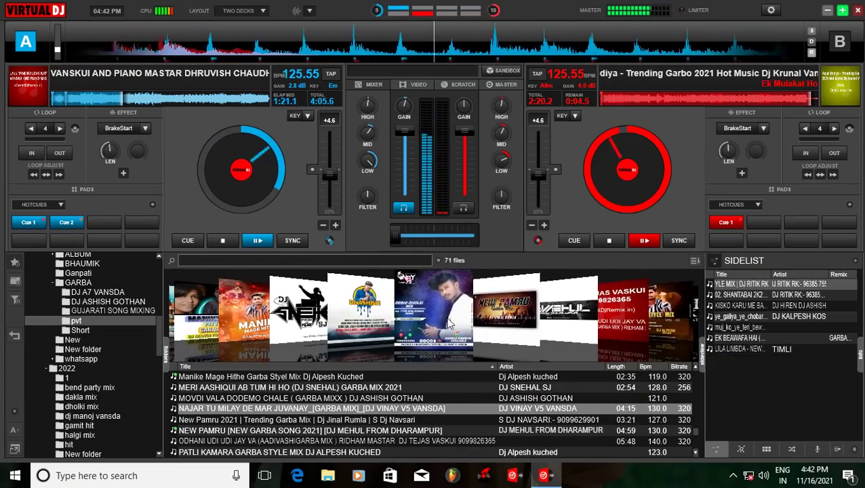
{"action": "scroll", "coordinate": [448, 324], "scroll_direction": "up", "scroll_amount": 5}
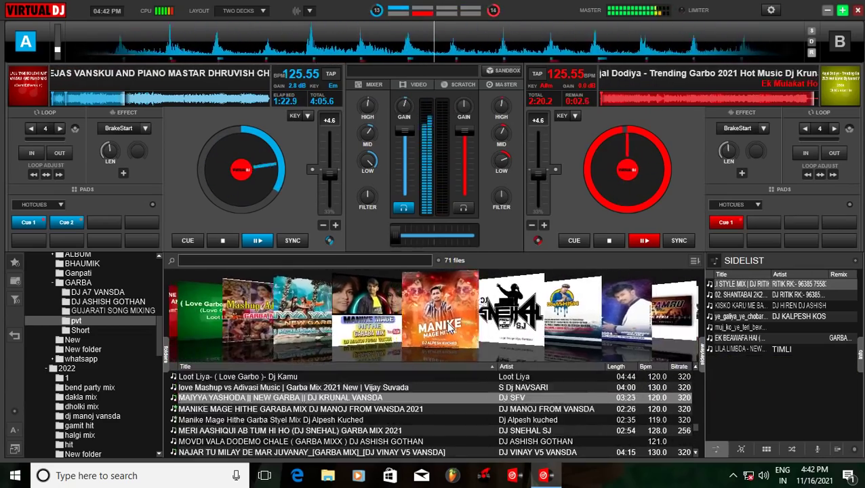
{"action": "scroll", "coordinate": [447, 328], "scroll_direction": "up", "scroll_amount": 3}
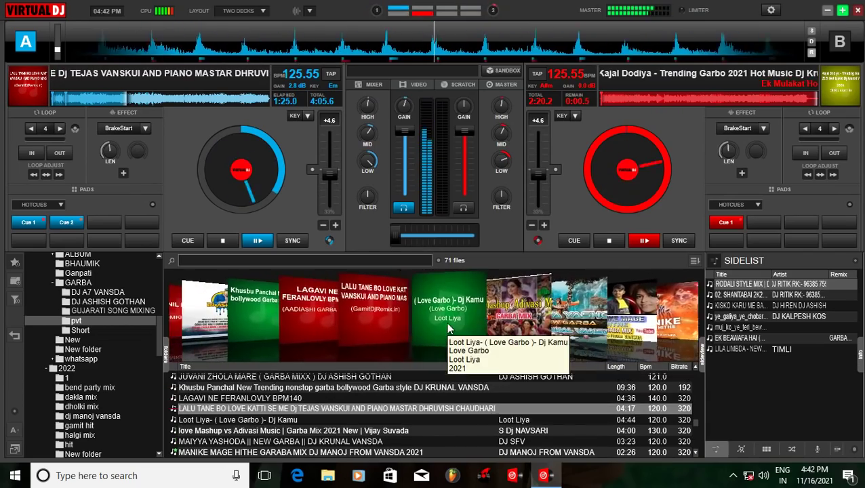
{"action": "scroll", "coordinate": [447, 328], "scroll_direction": "up", "scroll_amount": 1}
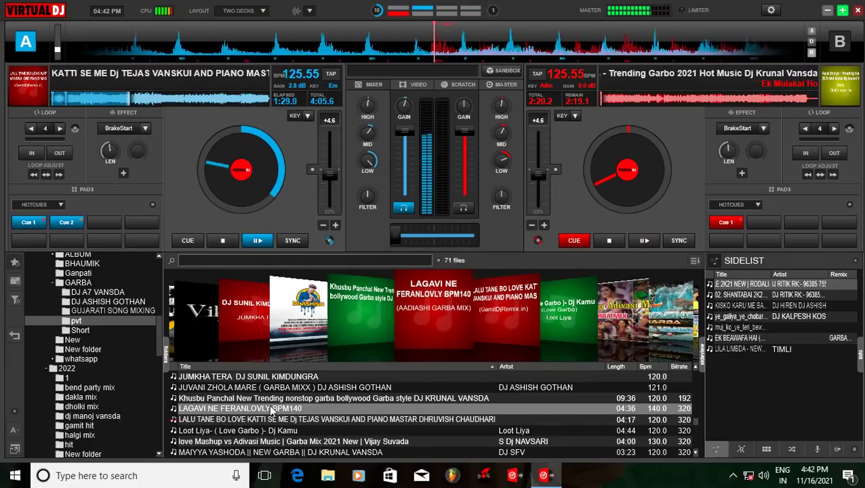
Load LAGAVI NE FERANLOVLY BPM140 onto deck B and preview it synced with deck A at 130.30 BPM
{"action": "left_click_drag", "start_coordinate": [271, 409], "coordinate": [583, 167]}
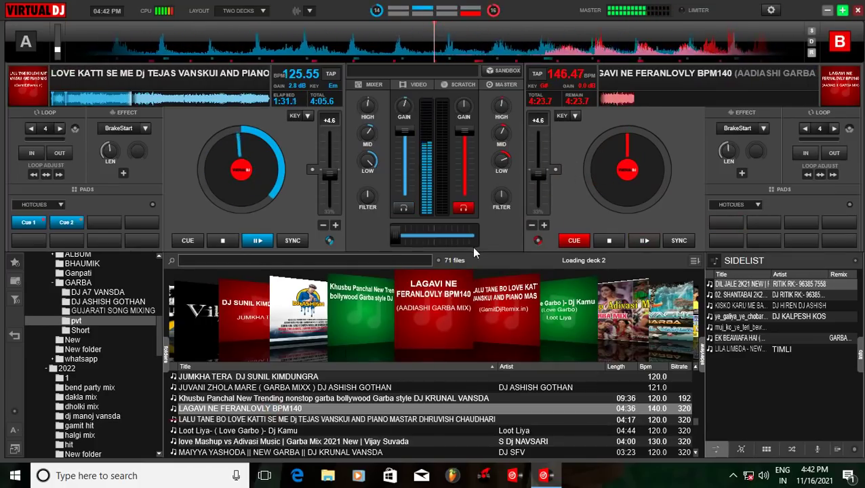
{"action": "left_click", "coordinate": [326, 212]}
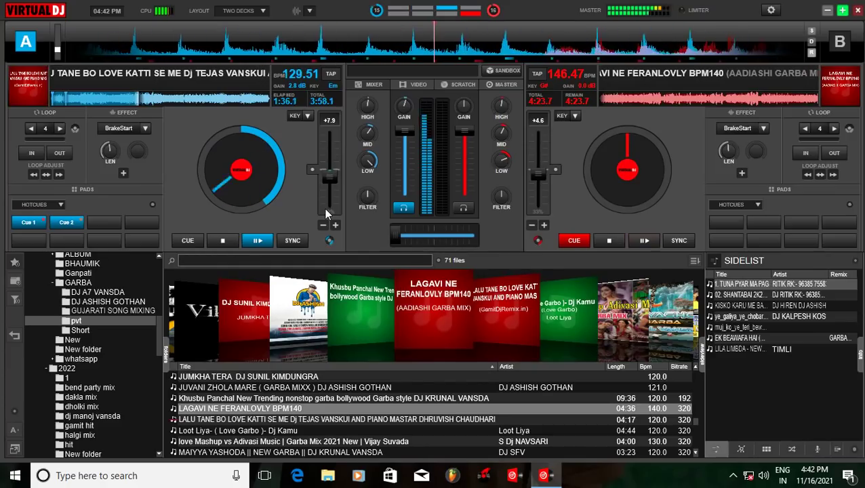
{"action": "left_click", "coordinate": [676, 241]}
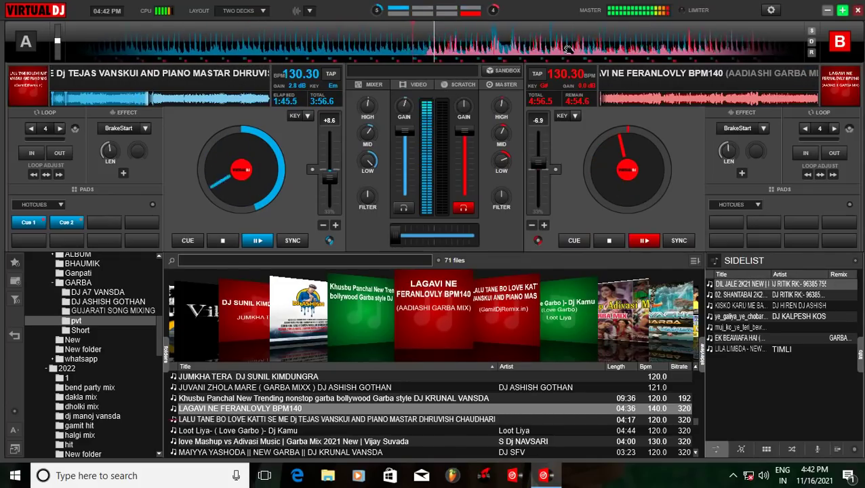
{"action": "left_click_drag", "start_coordinate": [569, 50], "coordinate": [290, 92]}
{"action": "left_click", "coordinate": [583, 243]}
Look back through the pvt folder and open the parent GARBA folder to find a replacement track
{"action": "scroll", "coordinate": [474, 320], "scroll_direction": "up", "scroll_amount": 3}
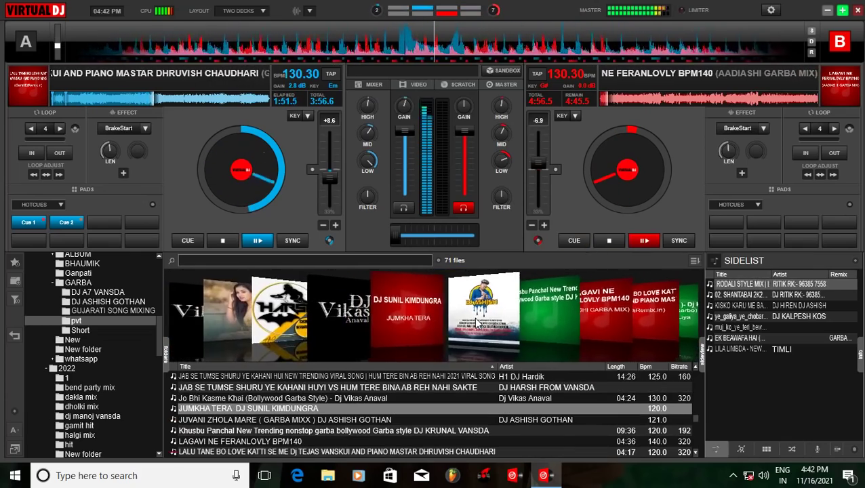
{"action": "scroll", "coordinate": [477, 321], "scroll_direction": "up", "scroll_amount": 10}
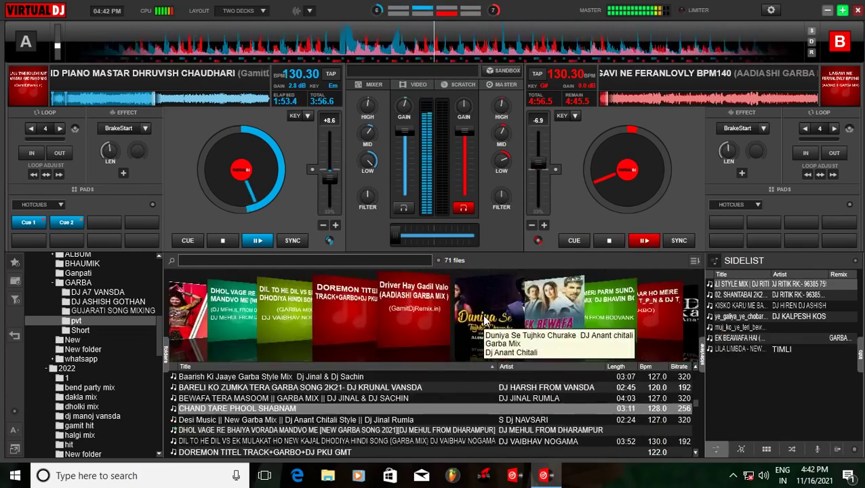
{"action": "scroll", "coordinate": [482, 315], "scroll_direction": "up", "scroll_amount": 8}
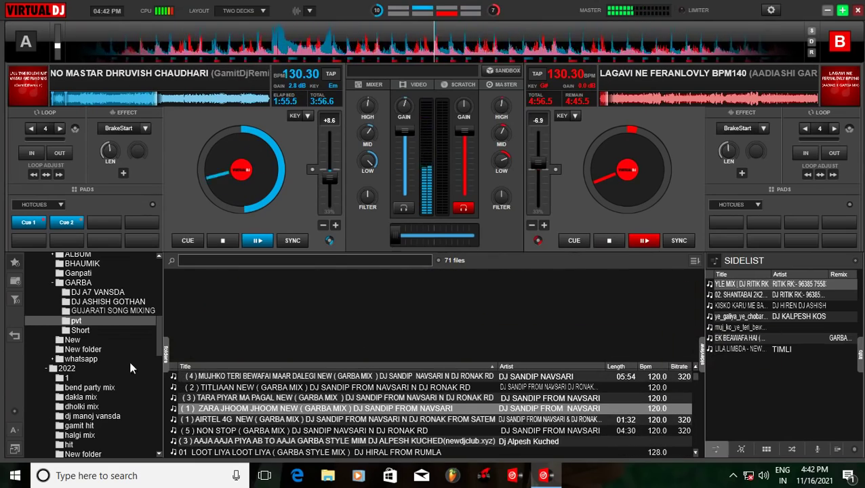
{"action": "left_click", "coordinate": [94, 282]}
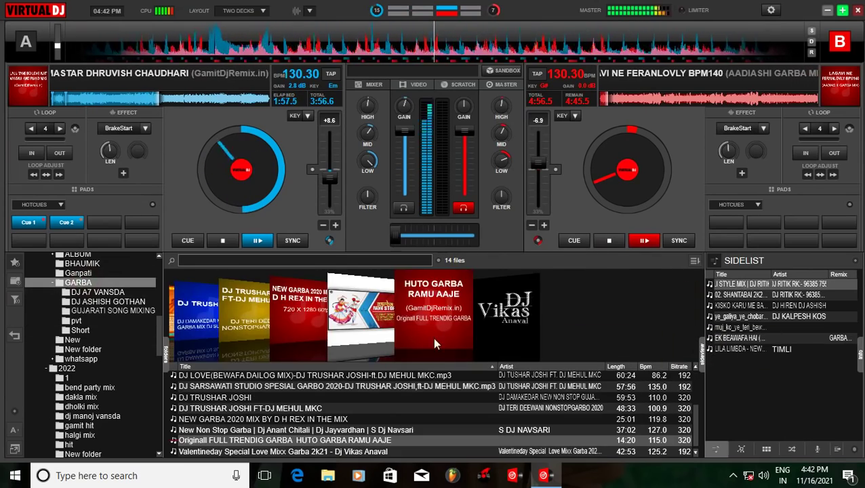
Load the New Non Stop Garba track onto deck B, position it near Cue 2 and sync it to 130.30 BPM
{"action": "left_click_drag", "start_coordinate": [425, 305], "coordinate": [636, 120]}
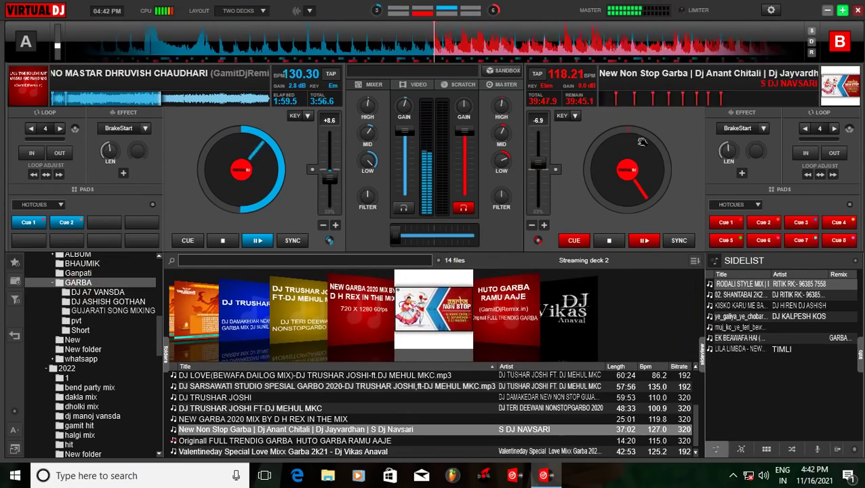
{"action": "left_click", "coordinate": [634, 103]}
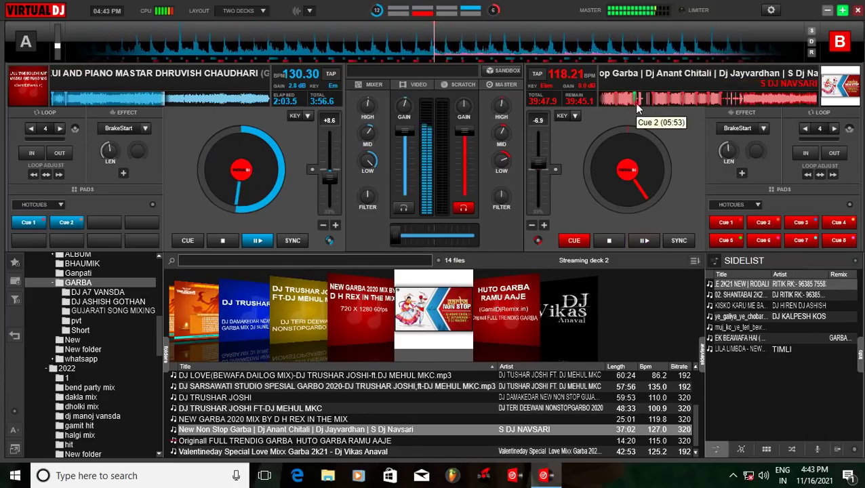
{"action": "left_click", "coordinate": [681, 241]}
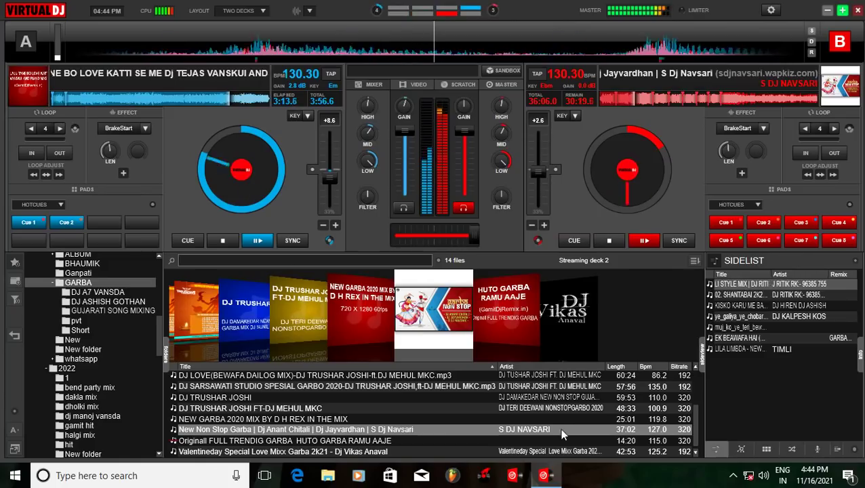
Load New Non Stop Garba onto deck A, position it at Cue 4 and preview it against deck B
{"action": "left_click_drag", "start_coordinate": [291, 429], "coordinate": [286, 175]}
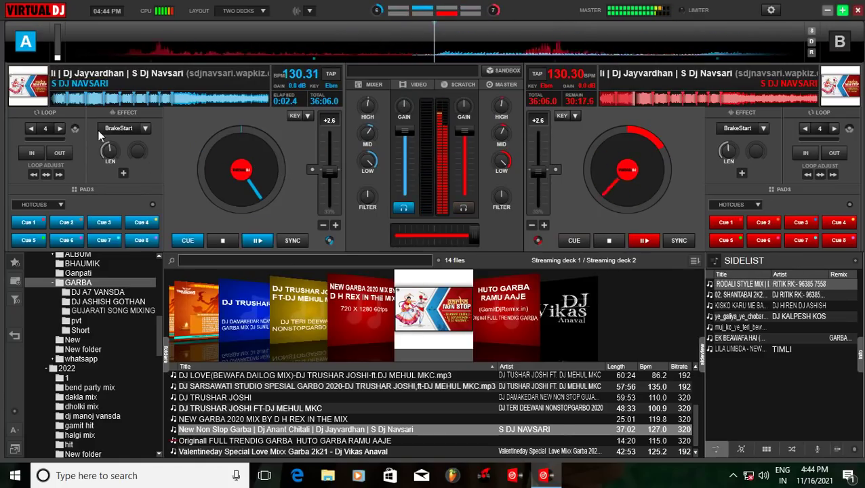
{"action": "left_click", "coordinate": [121, 102]}
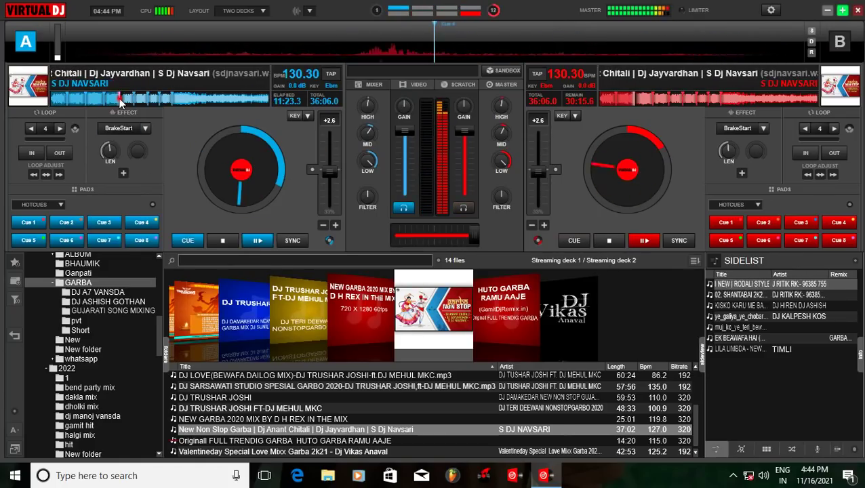
{"action": "left_click", "coordinate": [258, 242]}
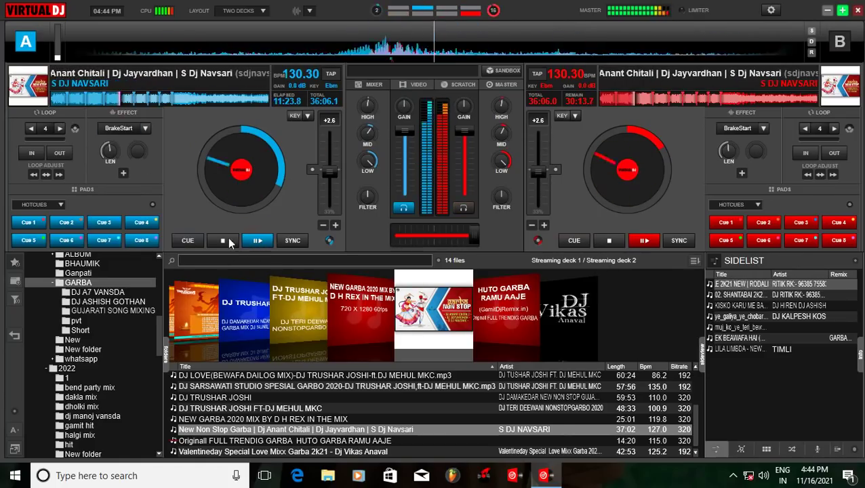
{"action": "left_click", "coordinate": [214, 240]}
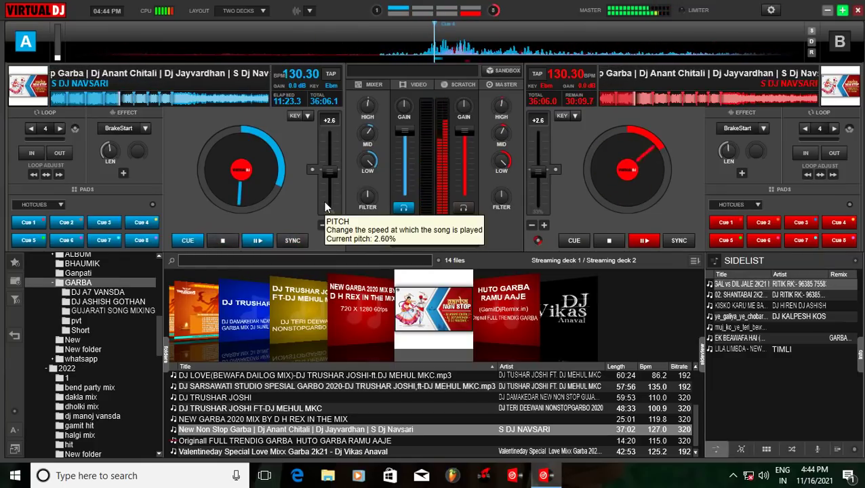
Lower the computer's sound volume in several increments and raise it slightly while deck B plays
{"action": "key", "text": "XF86AudioRaiseVolume"}
{"action": "key", "text": "XF86AudioLowerVolume"}
{"action": "key", "text": "XF86AudioLowerVolume"}
{"action": "key", "text": "XF86AudioLowerVolume"}
{"action": "key", "text": "XF86AudioLowerVolume"}
{"action": "key", "text": "XF86AudioLowerVolume"}
{"action": "key", "text": "XF86AudioLowerVolume"}
{"action": "key", "text": "XF86AudioLowerVolume"}
{"action": "key", "text": "XF86AudioLowerVolume"}
{"action": "key", "text": "XF86AudioLowerVolume"}
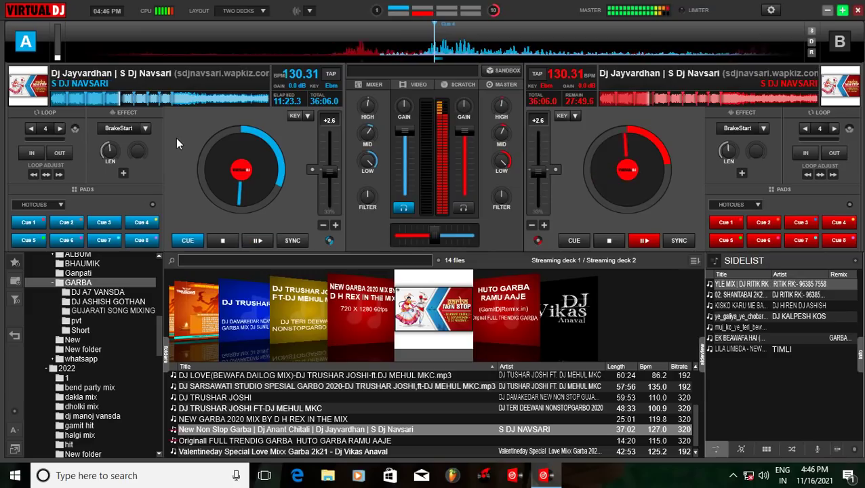
{"action": "key", "text": "XF86AudioRaiseVolume"}
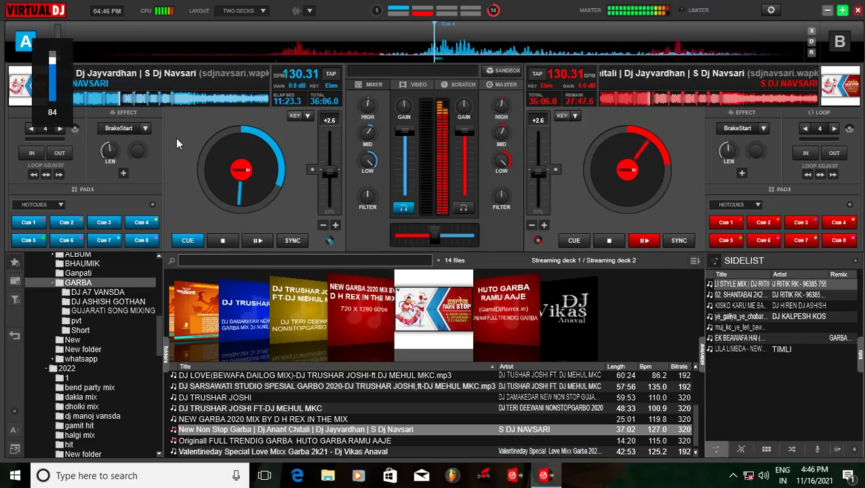
{"action": "key", "text": "XF86AudioRaiseVolume"}
{"action": "key", "text": "XF86AudioRaiseVolume"}
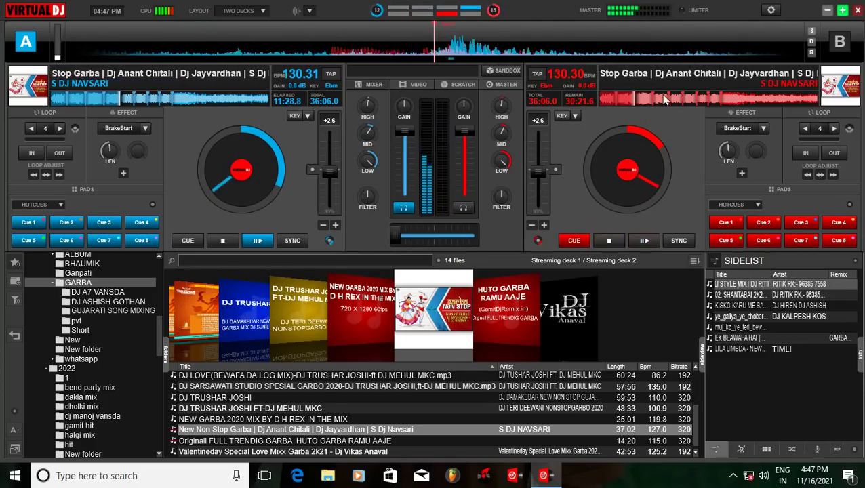
Position deck B at Cue 6 (16:26), preview it against deck A and return it to the cue point
{"action": "left_click", "coordinate": [661, 94]}
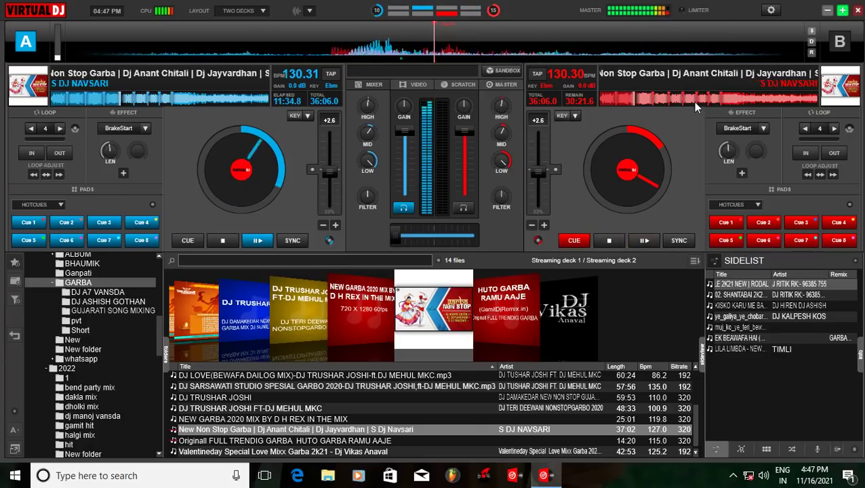
{"action": "left_click", "coordinate": [695, 99]}
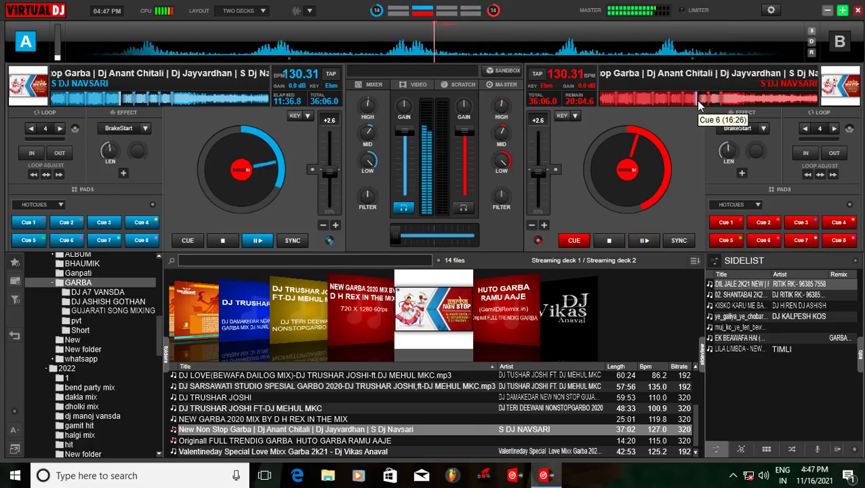
{"action": "left_click", "coordinate": [686, 142]}
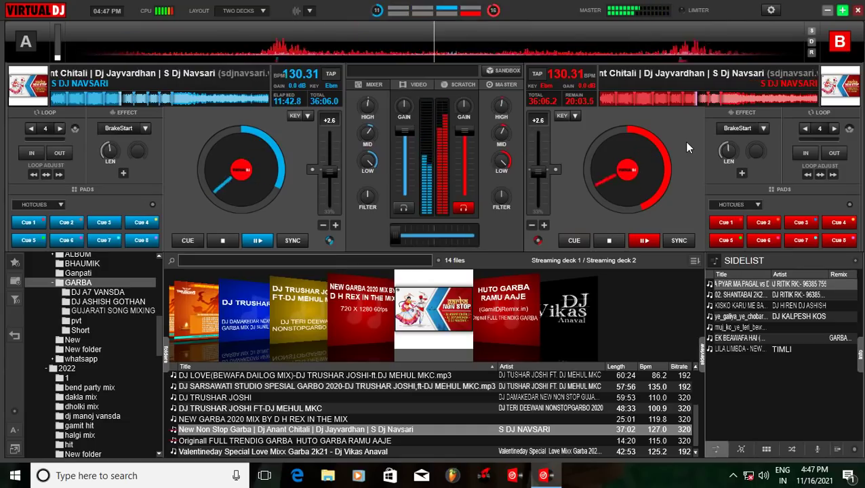
{"action": "key", "text": "space"}
{"action": "scroll", "coordinate": [507, 43], "scroll_direction": "down", "scroll_amount": 5}
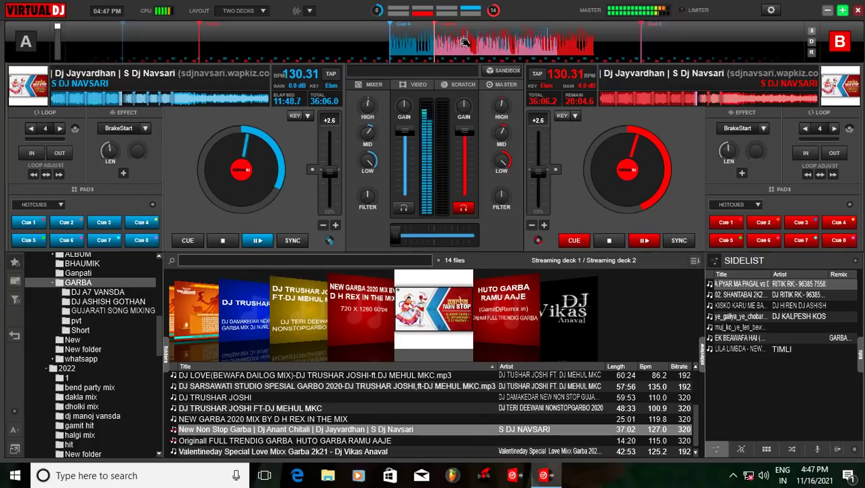
{"action": "scroll", "coordinate": [464, 43], "scroll_direction": "down", "scroll_amount": 3}
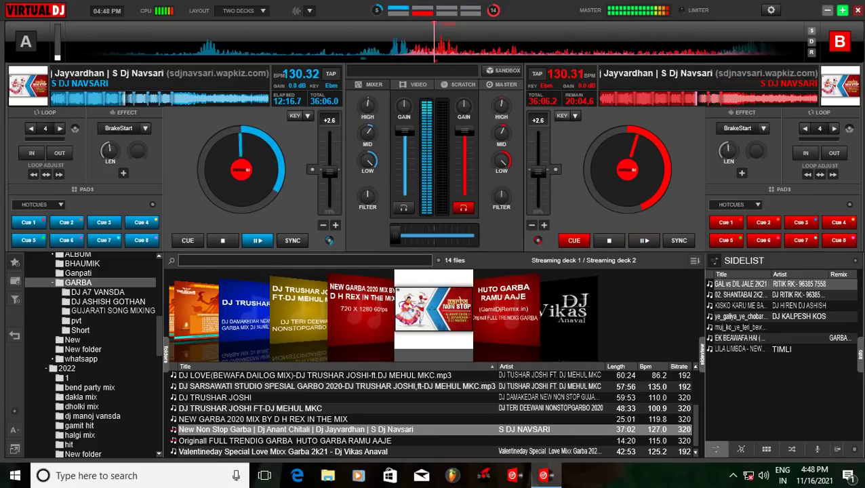
Try the untitled 50:35 track from the GARBA folder on deck B, resetting its pitch to +0.0 and previewing near its end
{"action": "scroll", "coordinate": [443, 301], "scroll_direction": "up", "scroll_amount": 10}
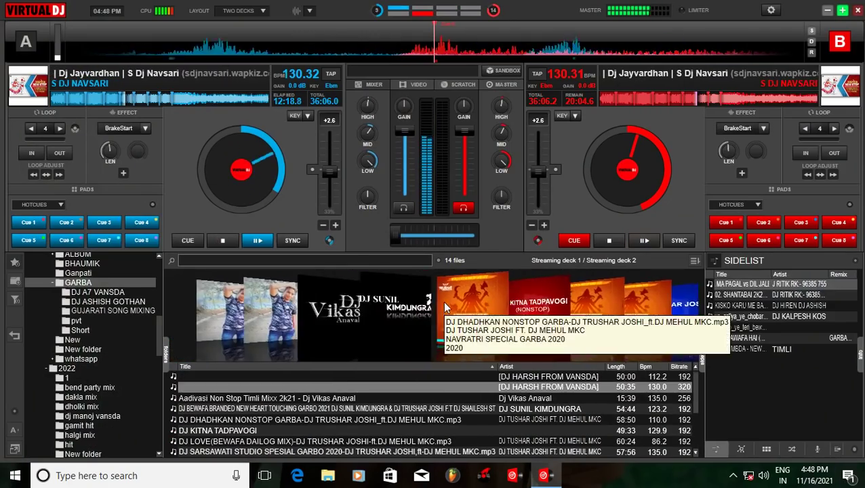
{"action": "left_click_drag", "start_coordinate": [444, 327], "coordinate": [575, 168]}
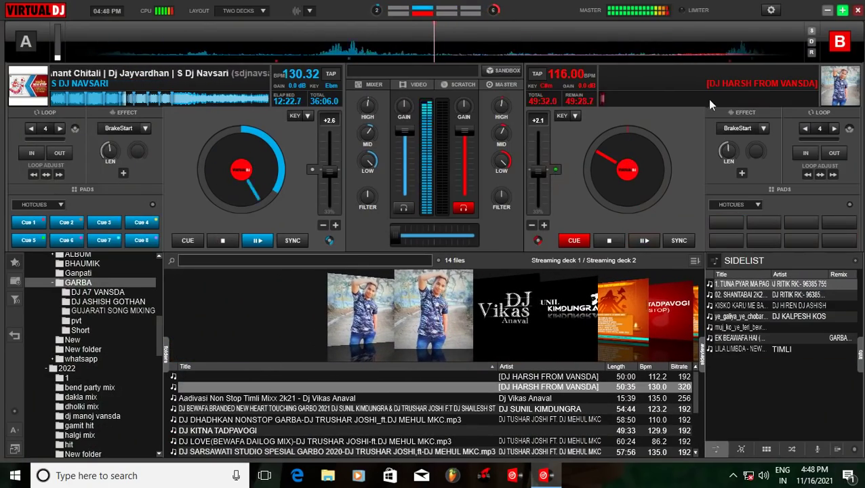
{"action": "left_click", "coordinate": [747, 97]}
{"action": "left_click", "coordinate": [556, 170]}
{"action": "left_click", "coordinate": [809, 97]}
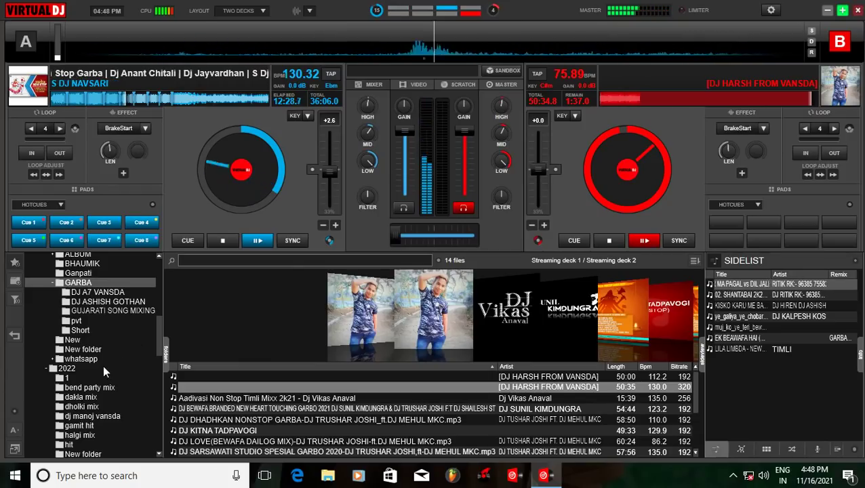
Load AAMU RA 5 PAV RONGALA from the pvt folder onto deck B and sync deck A to it at 130.00 BPM
{"action": "scroll", "coordinate": [102, 359], "scroll_direction": "down", "scroll_amount": 1}
{"action": "left_click", "coordinate": [76, 307]}
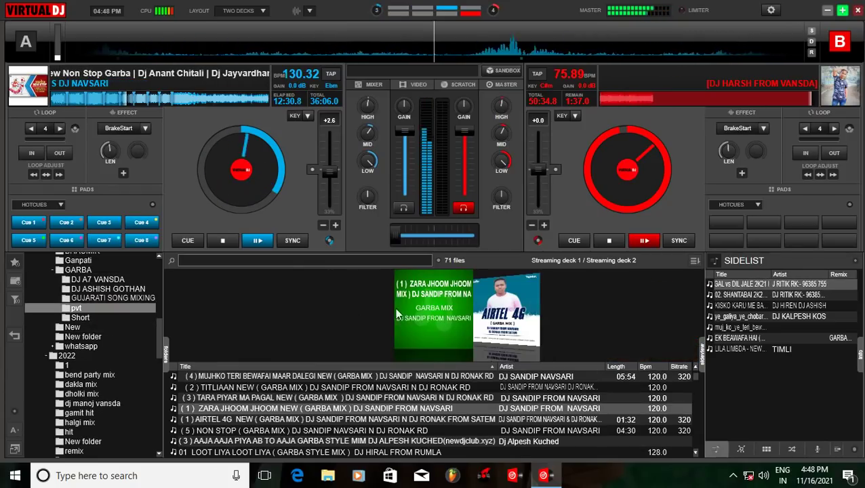
{"action": "scroll", "coordinate": [403, 312], "scroll_direction": "down", "scroll_amount": 10}
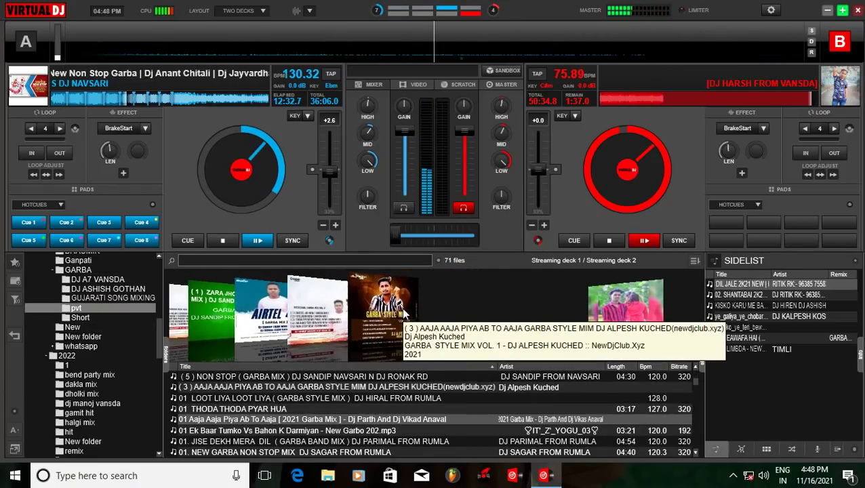
{"action": "scroll", "coordinate": [403, 313], "scroll_direction": "down", "scroll_amount": 10}
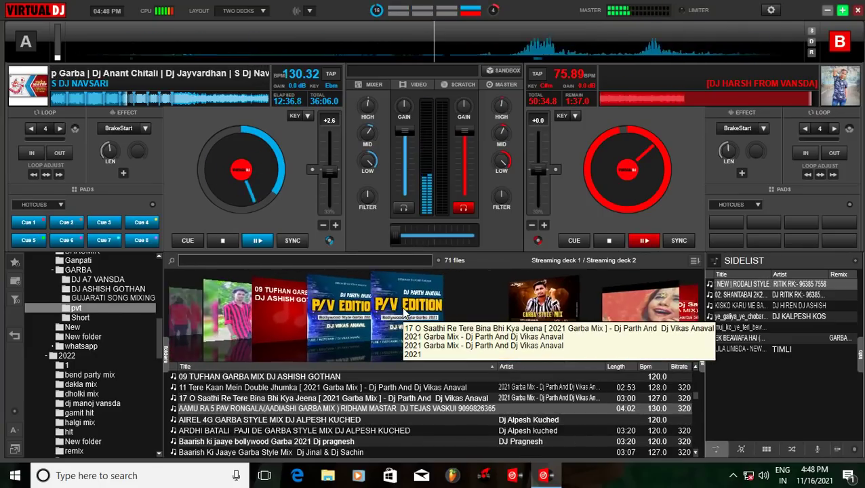
{"action": "left_click_drag", "start_coordinate": [432, 407], "coordinate": [630, 136]}
{"action": "left_click", "coordinate": [292, 240]}
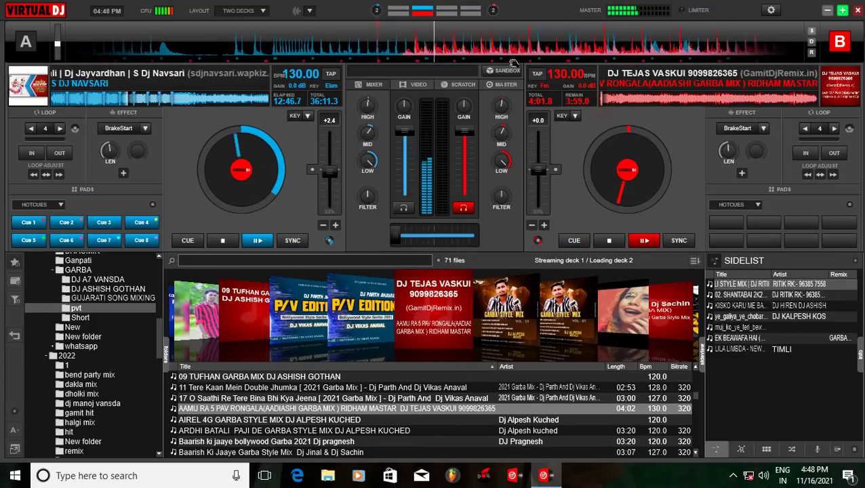
Reload New Non Stop Garba from the GARBA folder onto deck B and position it at Cue 6 (16:26)
{"action": "left_click", "coordinate": [78, 270]}
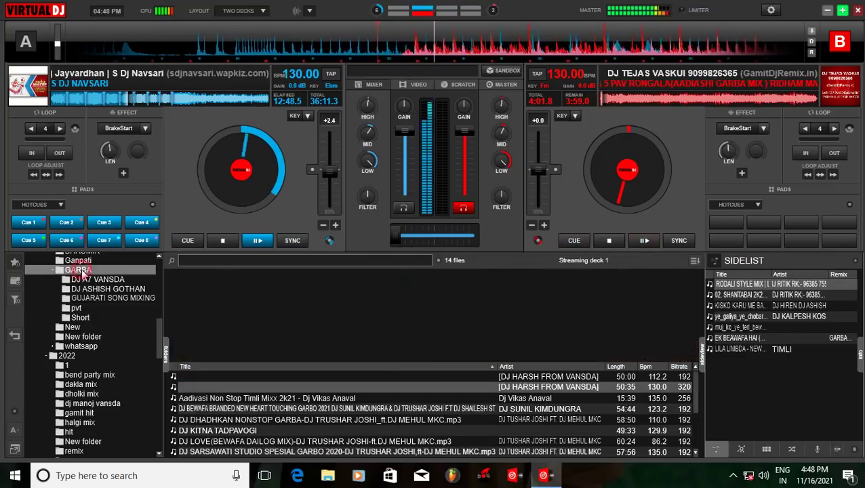
{"action": "scroll", "coordinate": [350, 304], "scroll_direction": "down", "scroll_amount": 6}
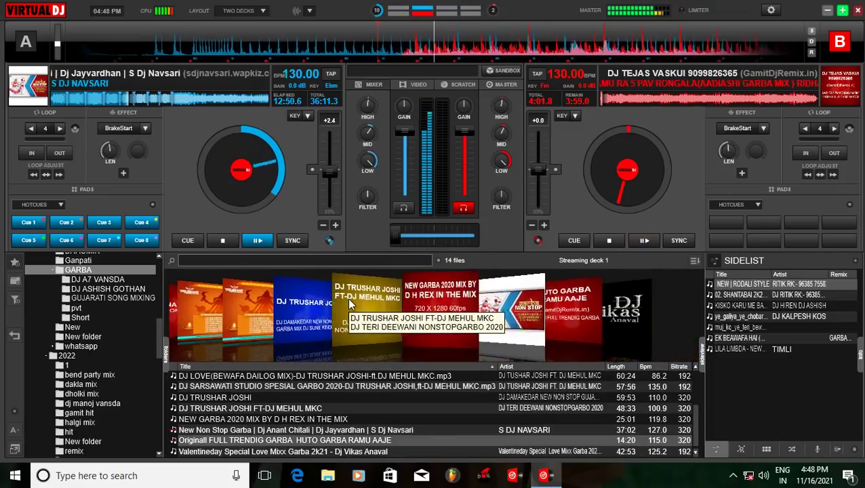
{"action": "left_click_drag", "start_coordinate": [431, 324], "coordinate": [626, 178]}
{"action": "left_click", "coordinate": [695, 100]}
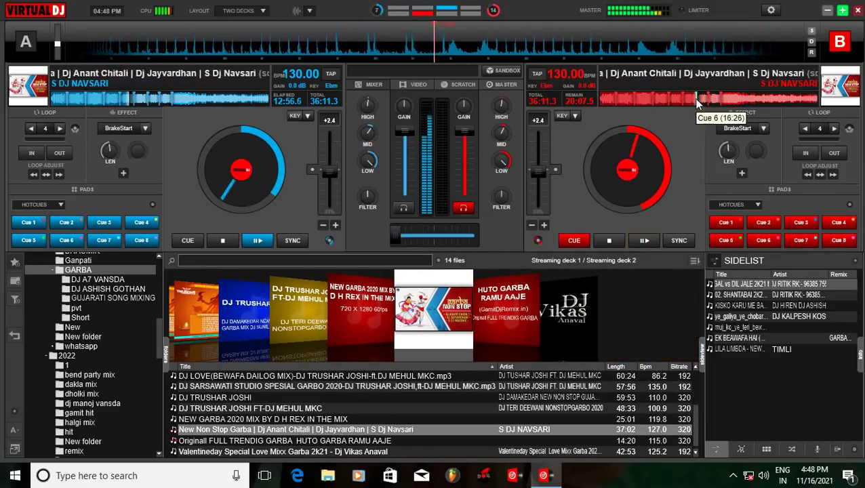
Start and restart deck B from Cue 6 several times to bring it in on beat with deck A
{"action": "key", "text": "space"}
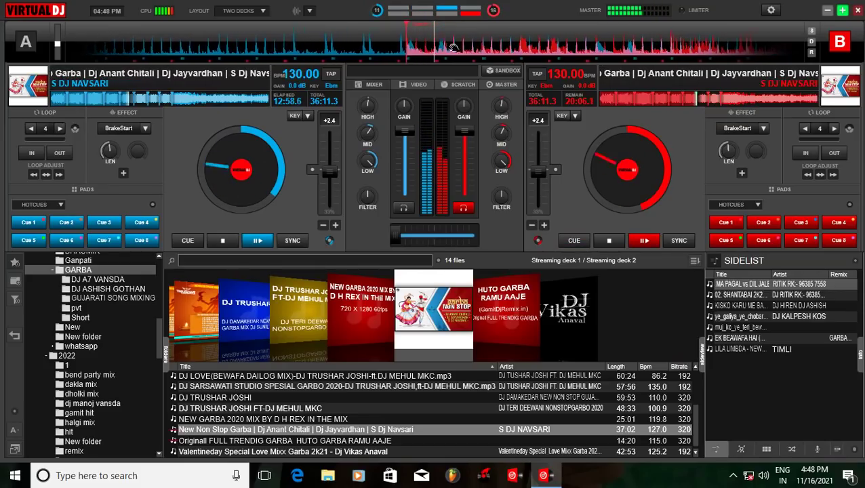
{"action": "key", "text": "space"}
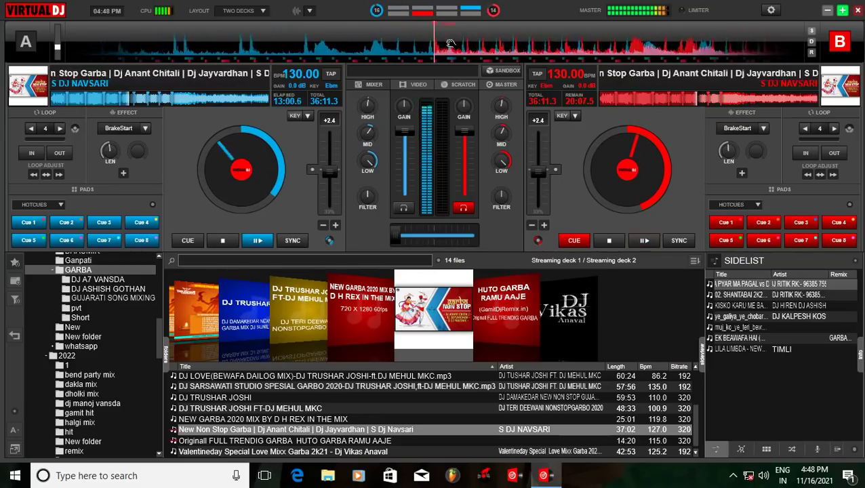
{"action": "key", "text": "space"}
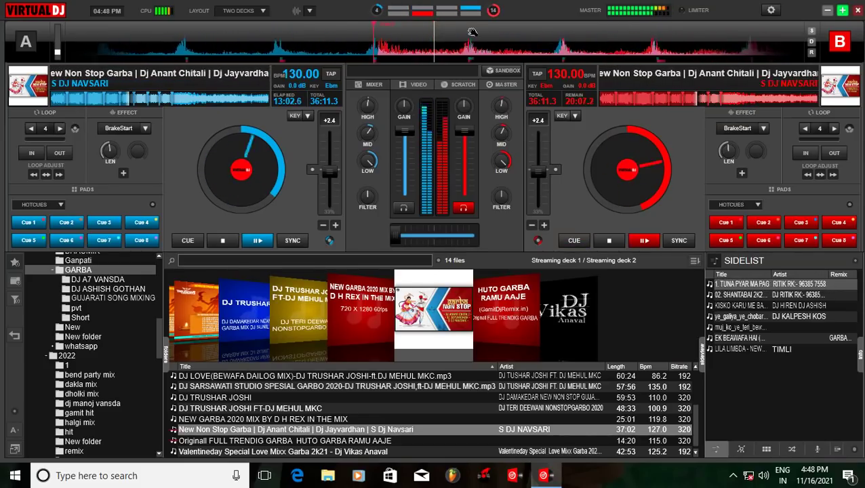
{"action": "key", "text": "space"}
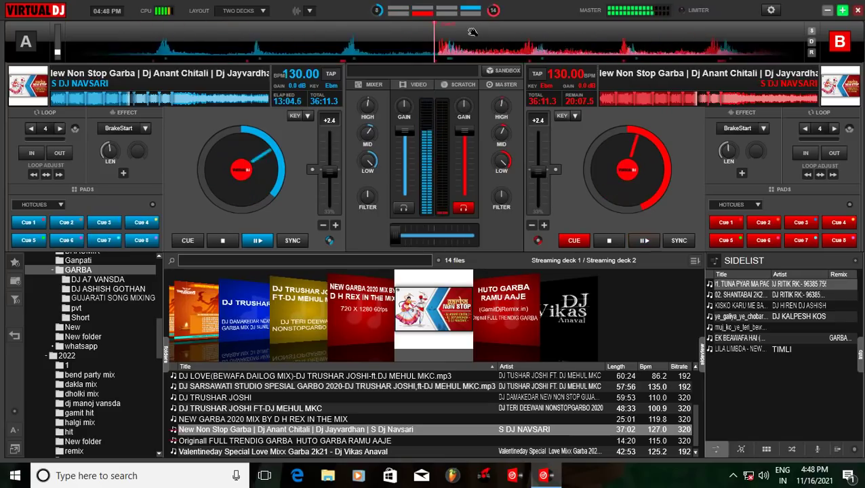
{"action": "key", "text": "space"}
{"action": "key", "text": "space"}
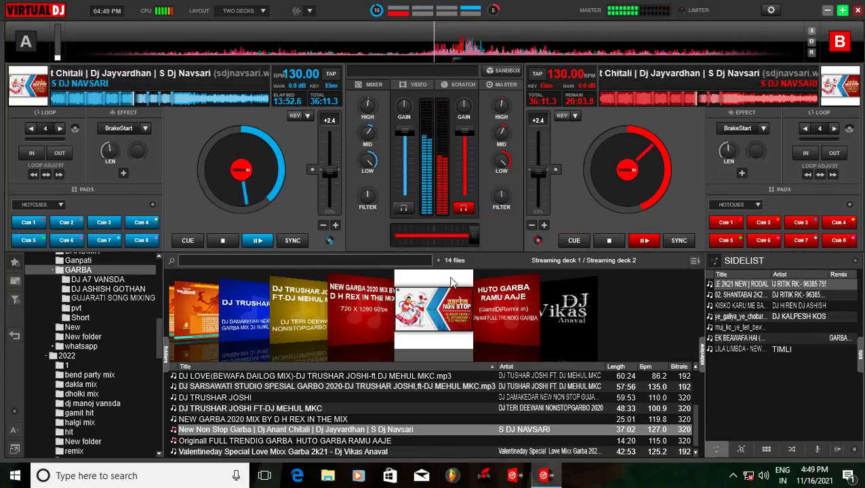
Load the untitled 07:05 track from the pvt folder onto deck A and position it at Cue 1 near the start
{"action": "left_click", "coordinate": [86, 308]}
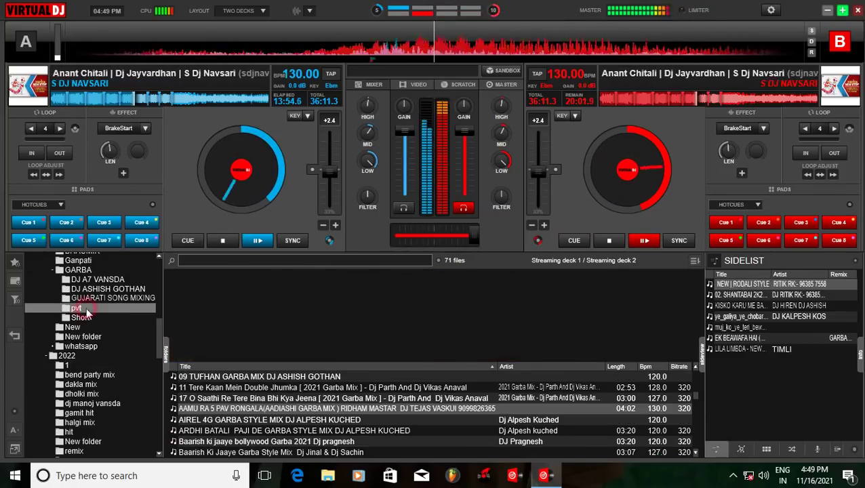
{"action": "scroll", "coordinate": [383, 314], "scroll_direction": "up", "scroll_amount": 10}
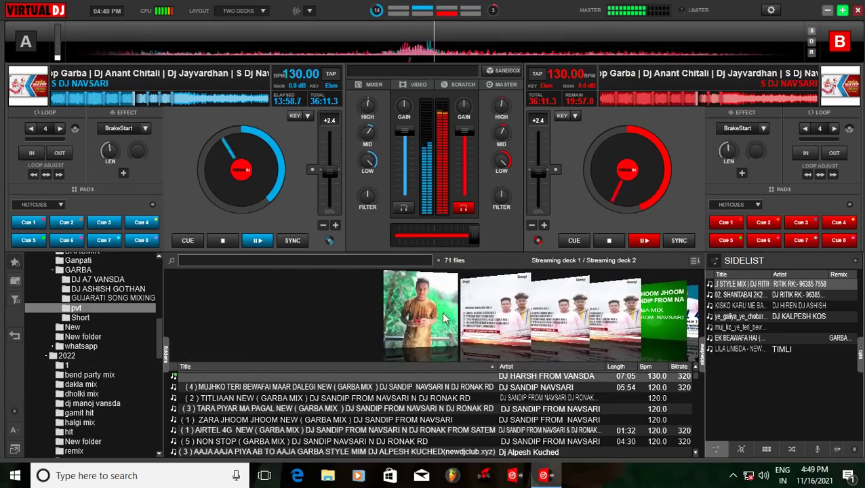
{"action": "left_click_drag", "start_coordinate": [407, 312], "coordinate": [294, 180]}
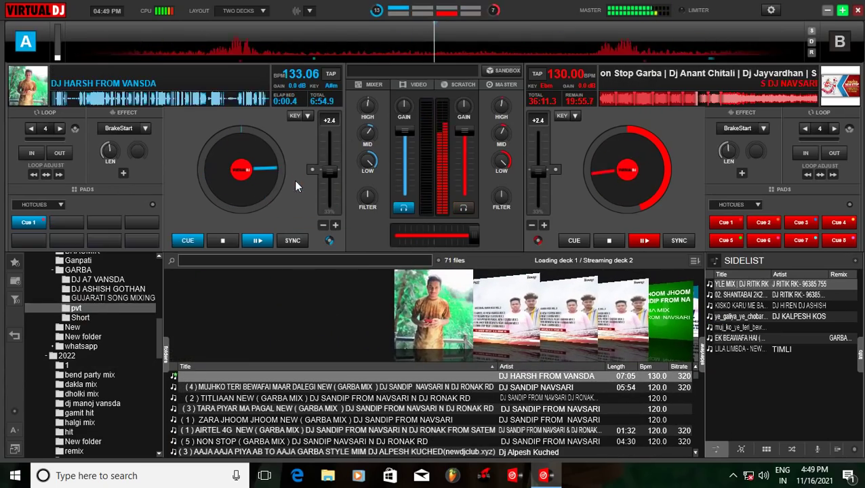
{"action": "left_click", "coordinate": [53, 101]}
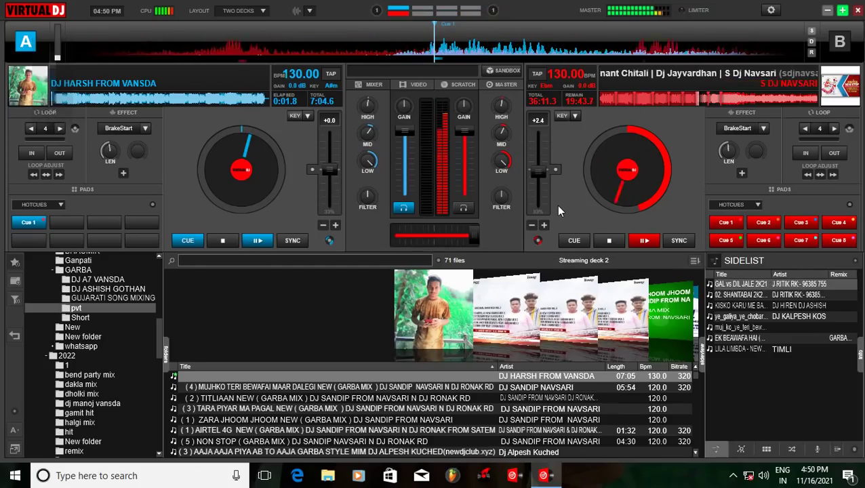
Preview deck A with its low EQ set to 75%, return it to Cue 1 and adjust the computer's sound volume
{"action": "key", "text": "space"}
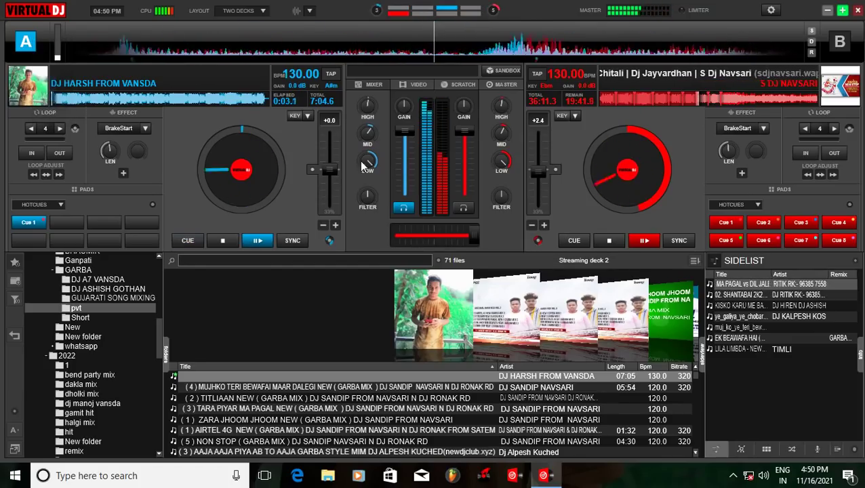
{"action": "mouse_move", "coordinate": [367, 164]}
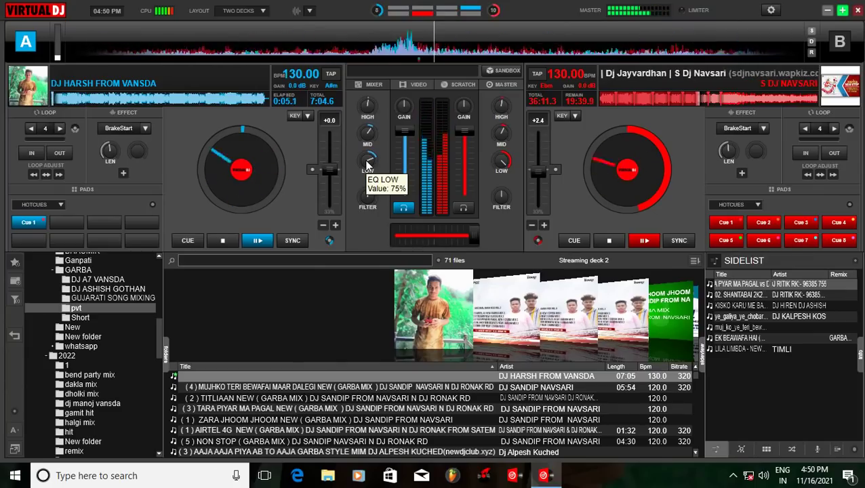
{"action": "key", "text": "c"}
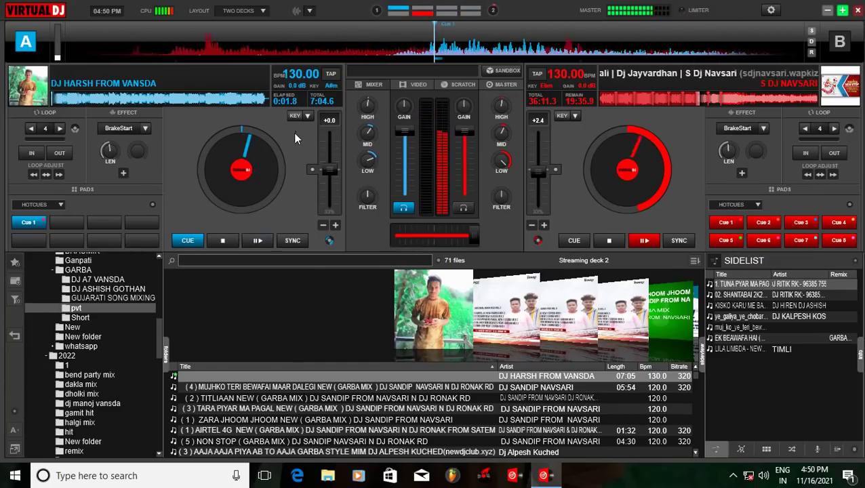
{"action": "key", "text": "XF86AudioRaiseVolume"}
{"action": "key", "text": "XF86AudioLowerVolume"}
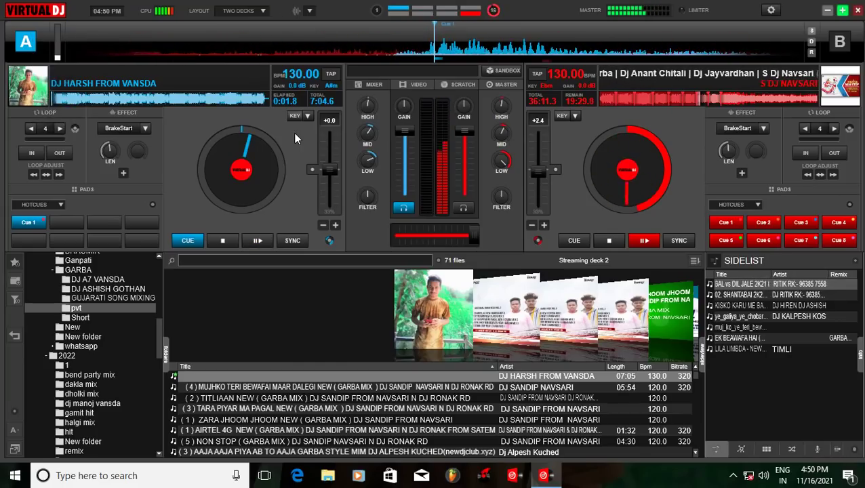
Lower the computer's sound volume while deck B plays, and bring it partly back up
{"action": "key", "text": "XF86AudioLowerVolume"}
{"action": "key", "text": "XF86AudioLowerVolume"}
{"action": "key", "text": "XF86AudioLowerVolume"}
{"action": "key", "text": "XF86AudioLowerVolume"}
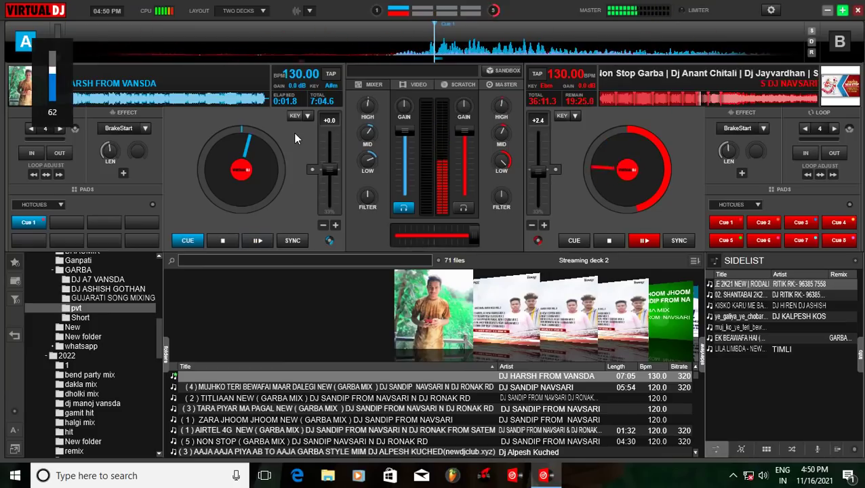
{"action": "key", "text": "XF86AudioLowerVolume"}
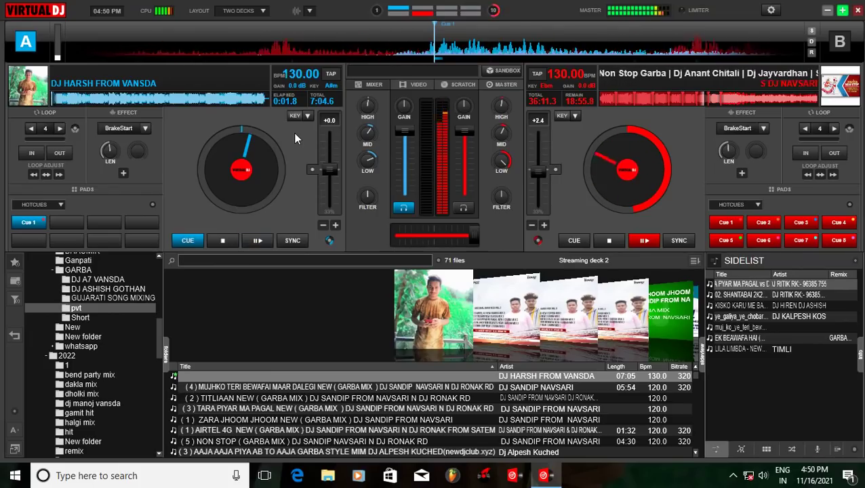
{"action": "key", "text": "XF86AudioRaiseVolume"}
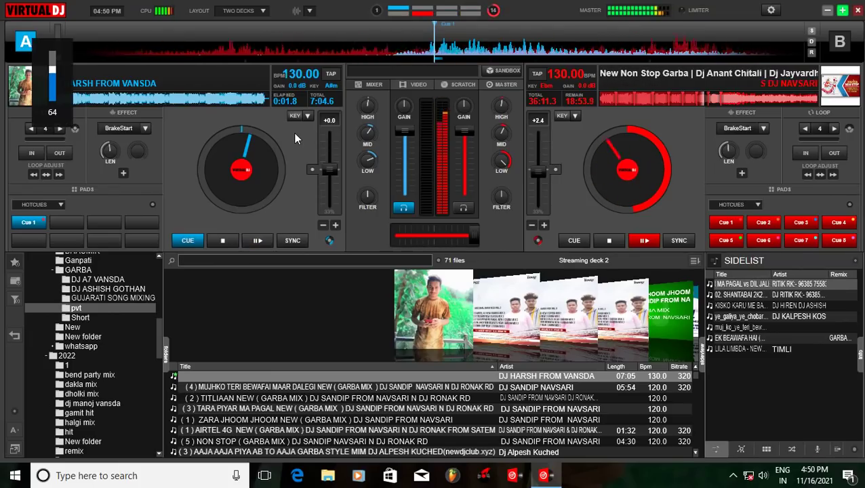
{"action": "key", "text": "XF86AudioRaiseVolume"}
{"action": "key", "text": "XF86AudioRaiseVolume"}
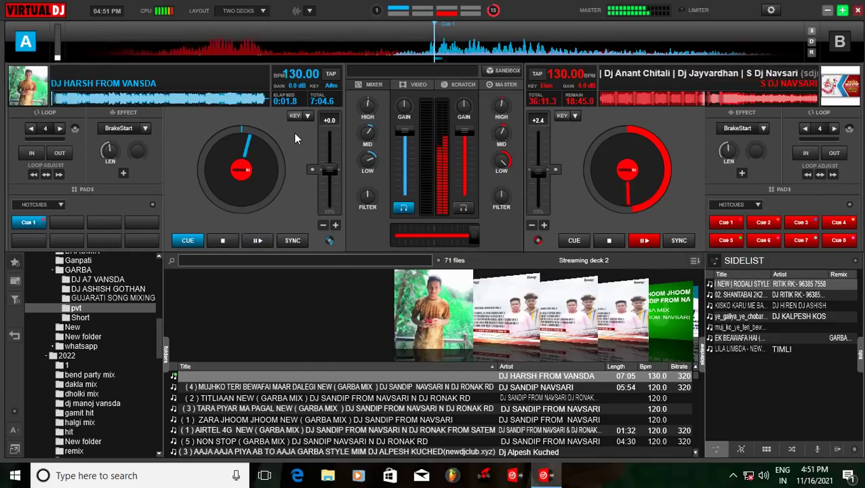
Preview deck A, return it to Cue 1 and start it again to take over from deck B
{"action": "key", "text": "space"}
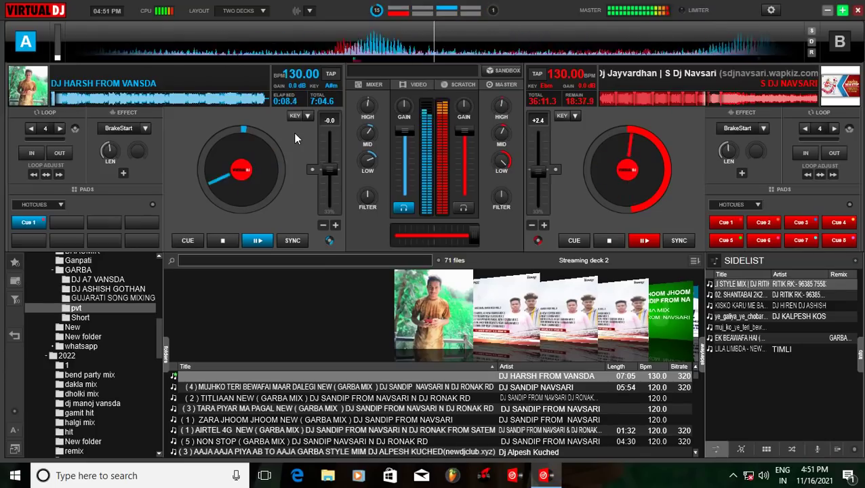
{"action": "key", "text": "q"}
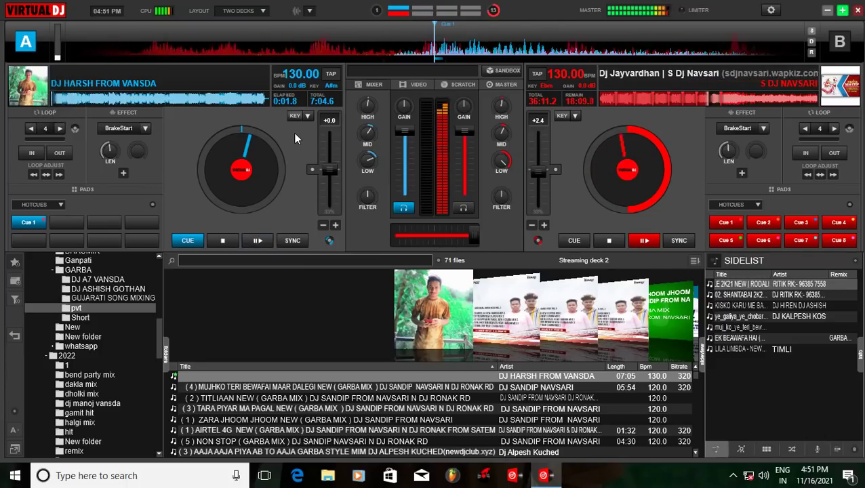
{"action": "key", "text": "space"}
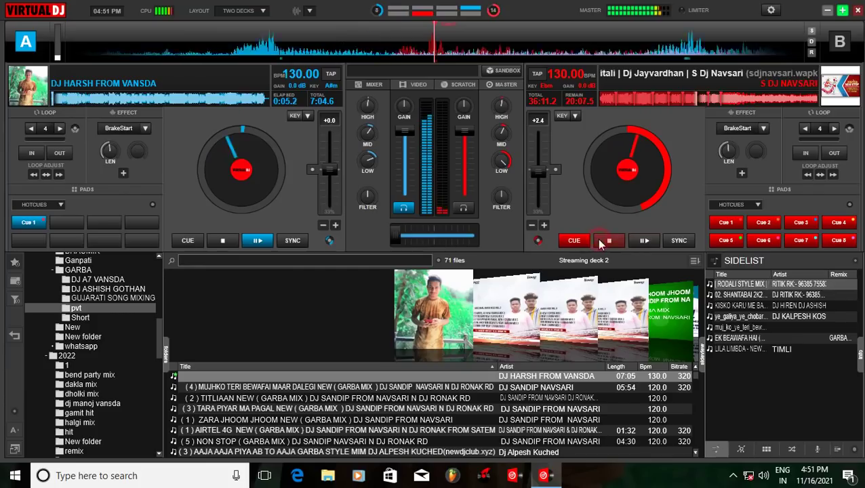
Reposition the stopped deck B track to about 18:02 elapsed using its waveform
{"action": "left_click", "coordinate": [708, 99]}
{"action": "left_click", "coordinate": [688, 134]}
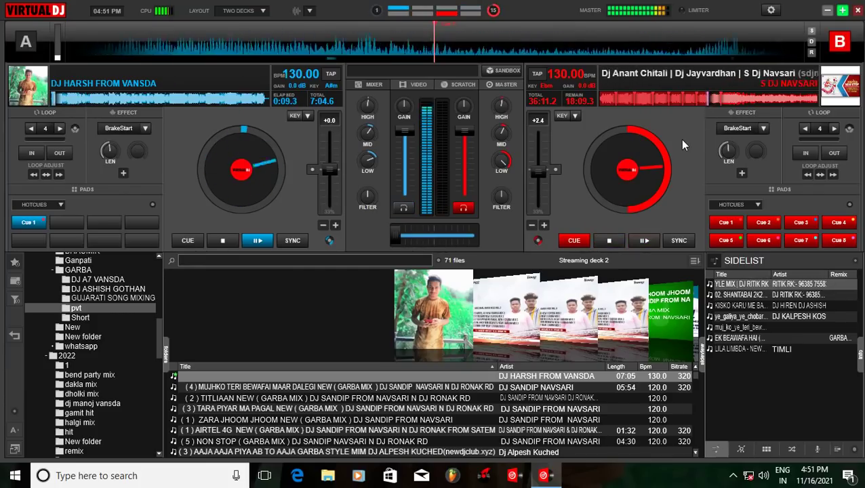
{"action": "left_click", "coordinate": [713, 96]}
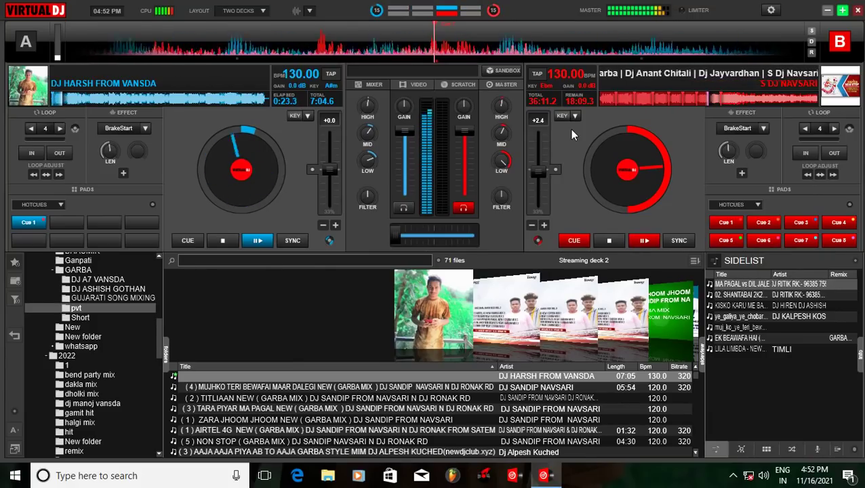
Browse the Short and pvt folders for the following track and highlight DIL TO HE DIL VS EK MULAKAT in pvt
{"action": "left_click", "coordinate": [80, 318]}
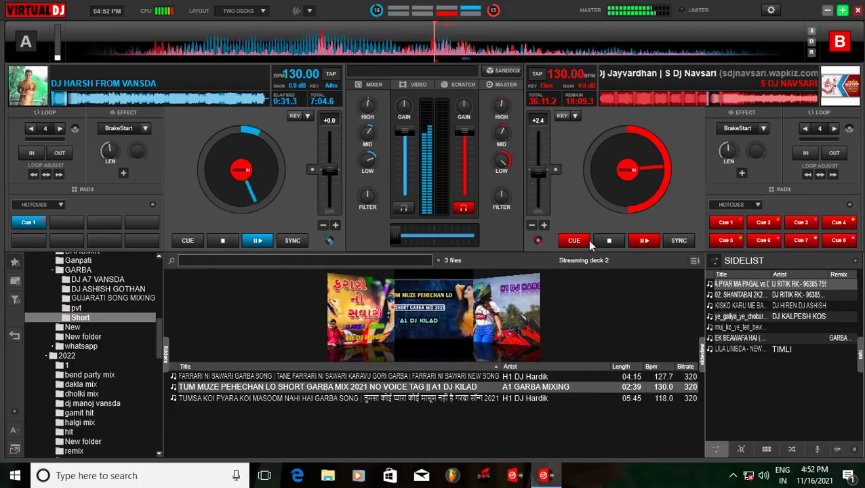
{"action": "left_click", "coordinate": [78, 309]}
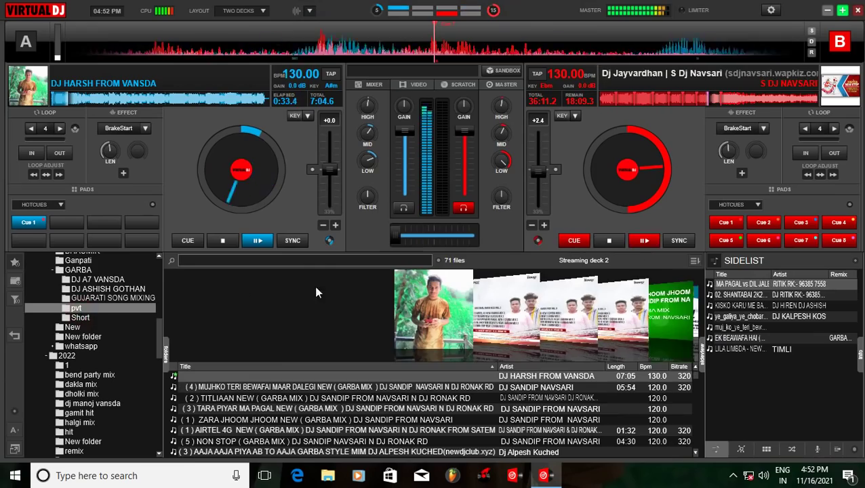
{"action": "scroll", "coordinate": [285, 288], "scroll_direction": "down", "scroll_amount": 8}
{"action": "scroll", "coordinate": [347, 290], "scroll_direction": "down", "scroll_amount": 6}
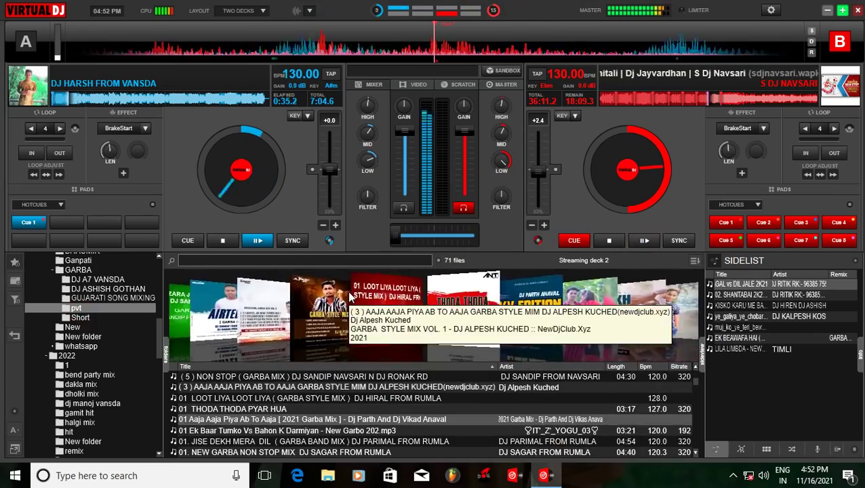
{"action": "scroll", "coordinate": [351, 296], "scroll_direction": "down", "scroll_amount": 7}
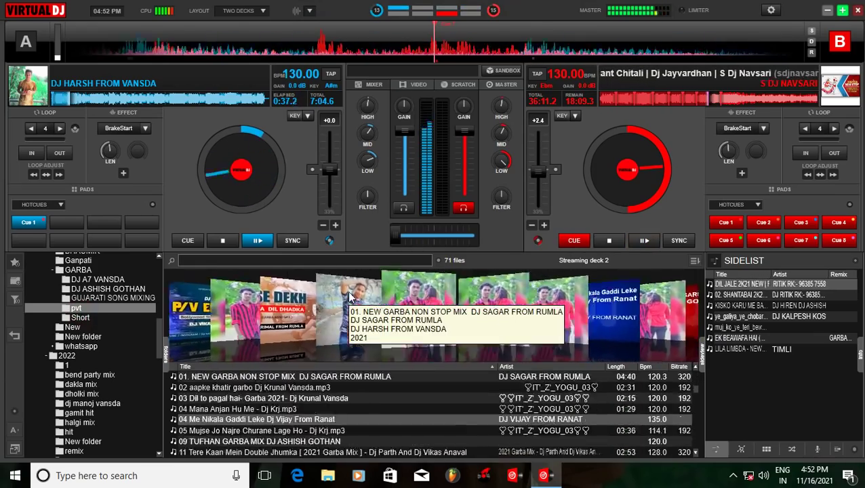
{"action": "scroll", "coordinate": [350, 297], "scroll_direction": "down", "scroll_amount": 4}
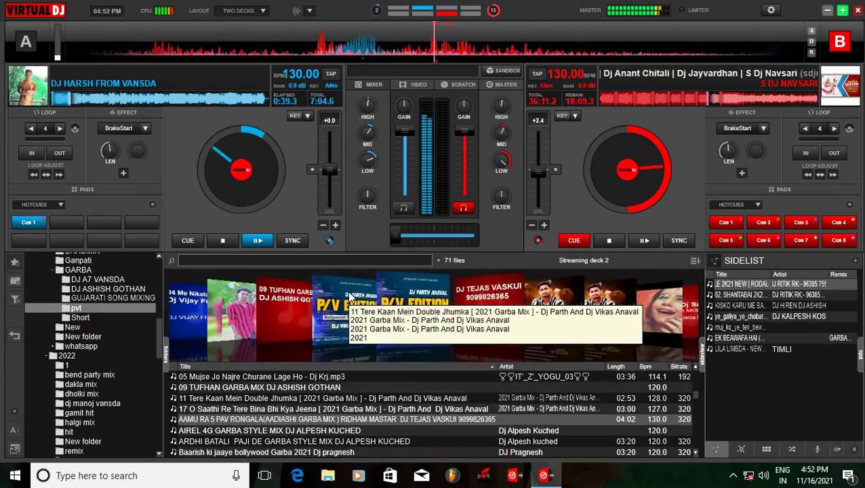
{"action": "scroll", "coordinate": [351, 297], "scroll_direction": "down", "scroll_amount": 5}
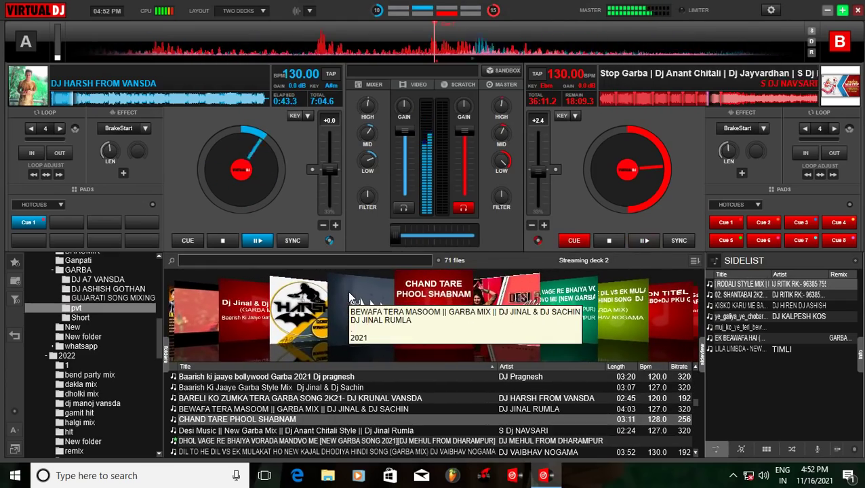
{"action": "scroll", "coordinate": [350, 297], "scroll_direction": "down", "scroll_amount": 4}
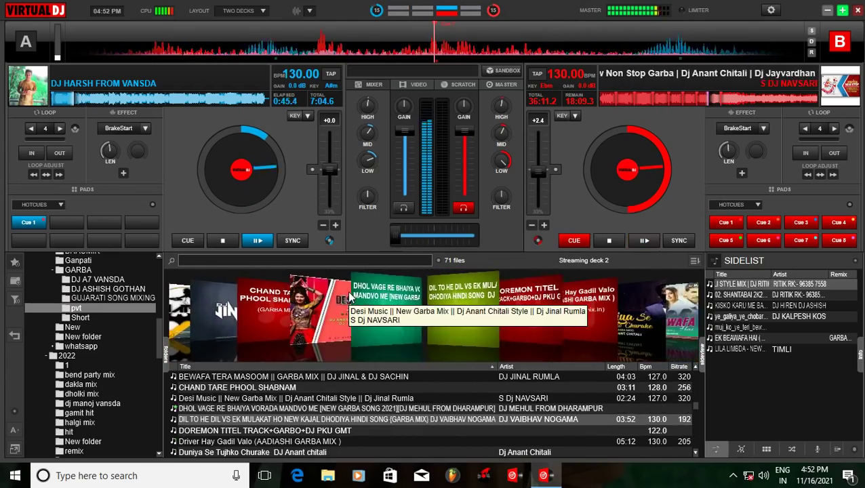
{"action": "scroll", "coordinate": [351, 297], "scroll_direction": "up", "scroll_amount": 1}
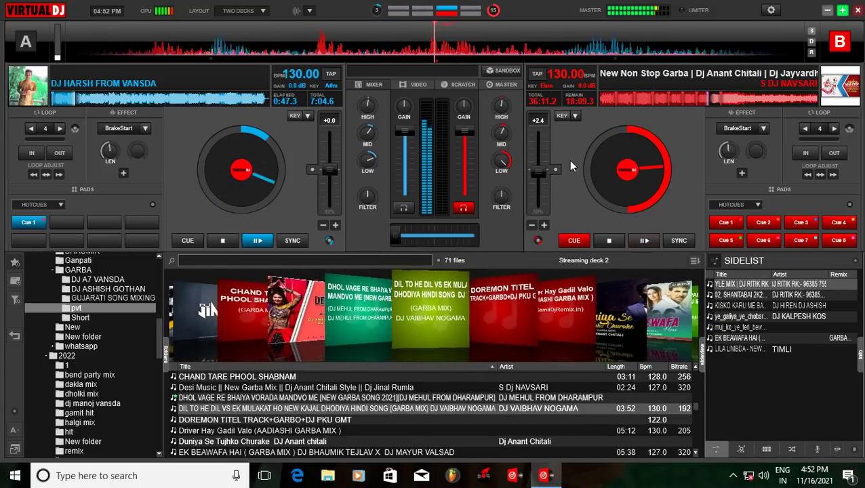
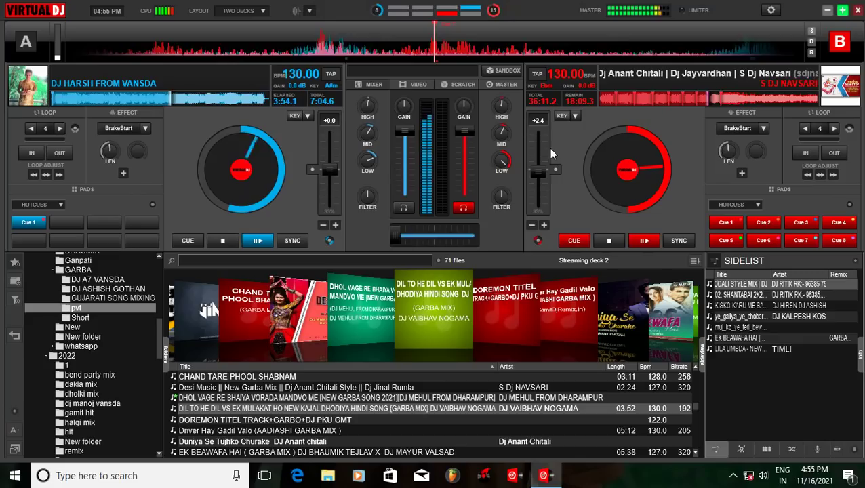
Switch deck B's two time read-outs to remaining and elapsed time
{"action": "left_click", "coordinate": [574, 140]}
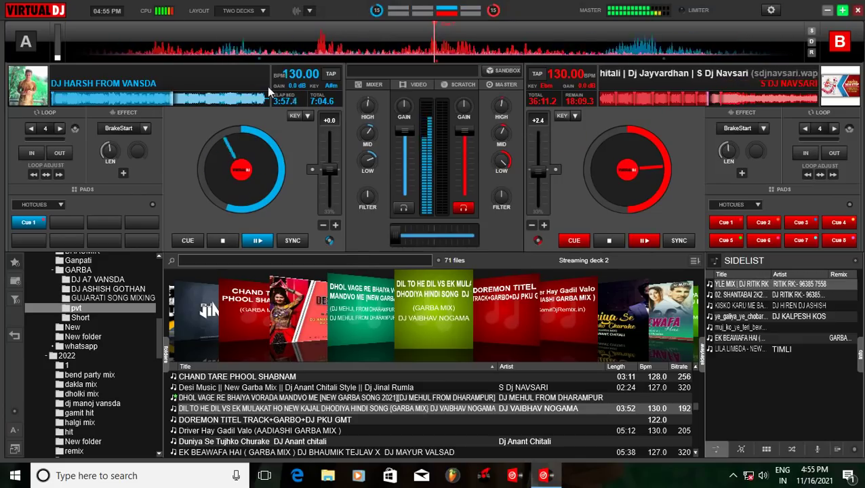
{"action": "left_click", "coordinate": [577, 105]}
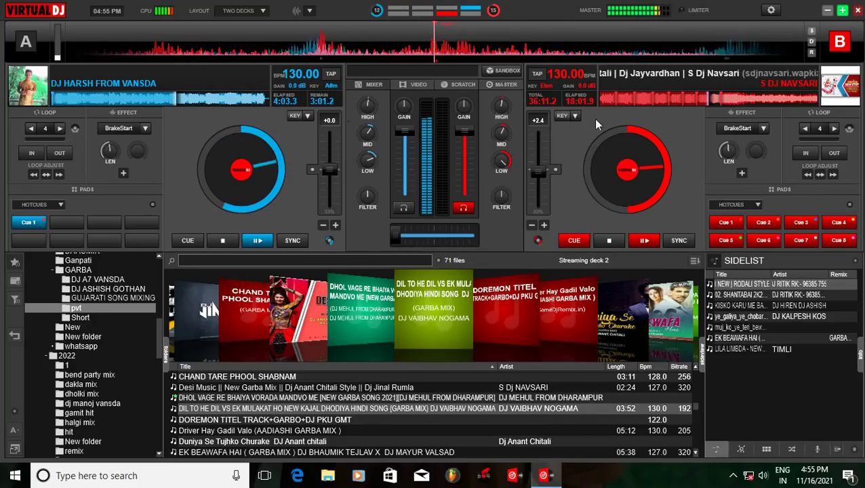
{"action": "left_click", "coordinate": [545, 103]}
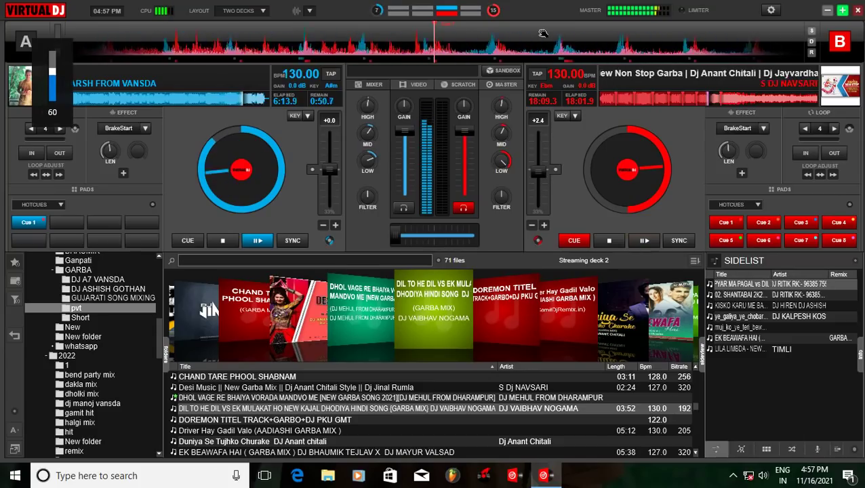
Raise the computer's sound volume by several notches from 60 and lower it slightly while deck A plays
{"action": "key", "text": "XF86AudioRaiseVolume"}
{"action": "key", "text": "XF86AudioRaiseVolume"}
{"action": "key", "text": "XF86AudioRaiseVolume"}
{"action": "key", "text": "XF86AudioRaiseVolume"}
{"action": "key", "text": "XF86AudioRaiseVolume"}
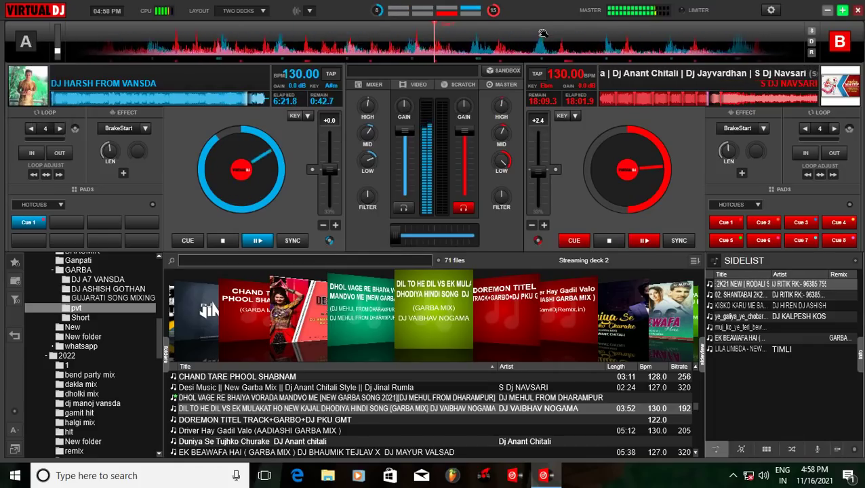
{"action": "key", "text": "XF86AudioLowerVolume"}
{"action": "key", "text": "XF86AudioLowerVolume"}
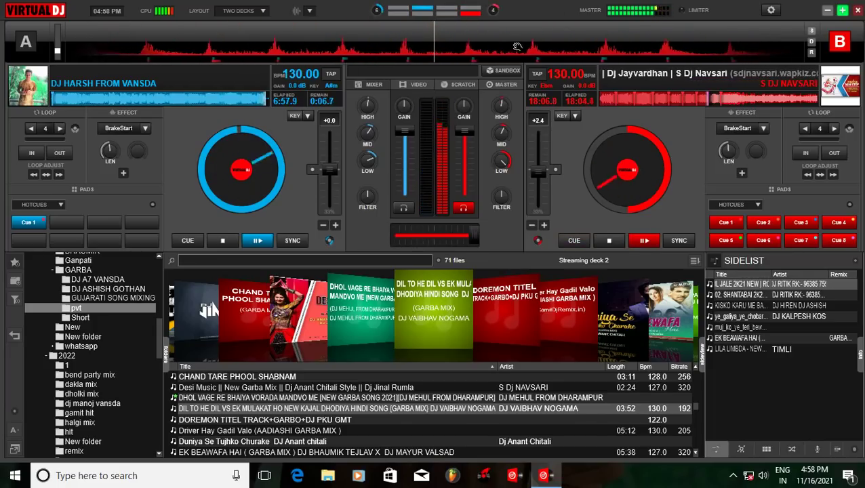
Load DIL TO HE DIL VS EK MULAKAT onto deck A, position it at Cue 1 and check the computer's sound volume
{"action": "left_click_drag", "start_coordinate": [421, 303], "coordinate": [240, 190]}
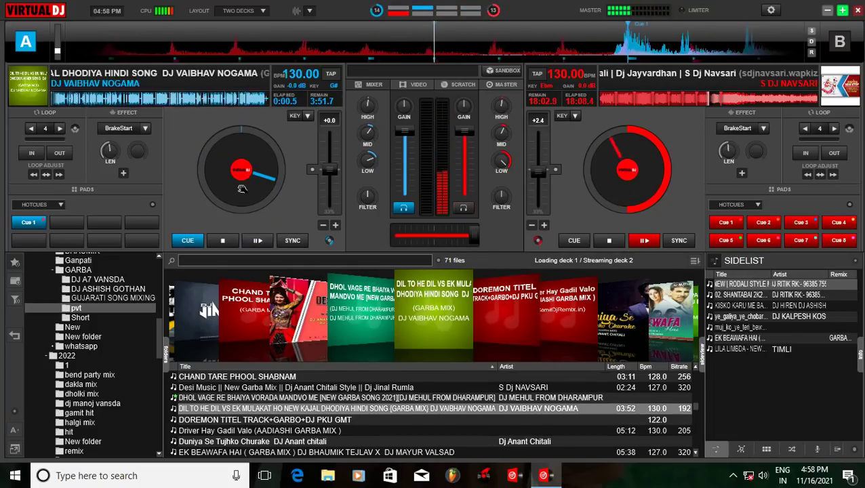
{"action": "key", "text": "s"}
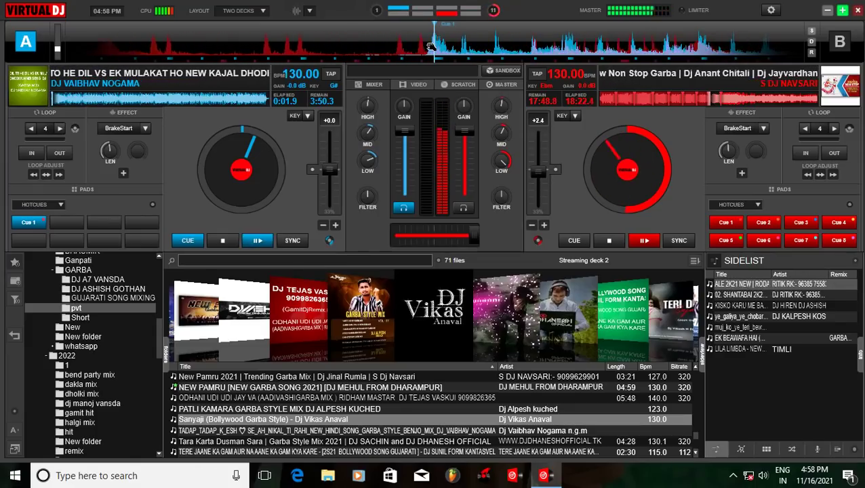
{"action": "key", "text": "XF86AudioLowerVolume"}
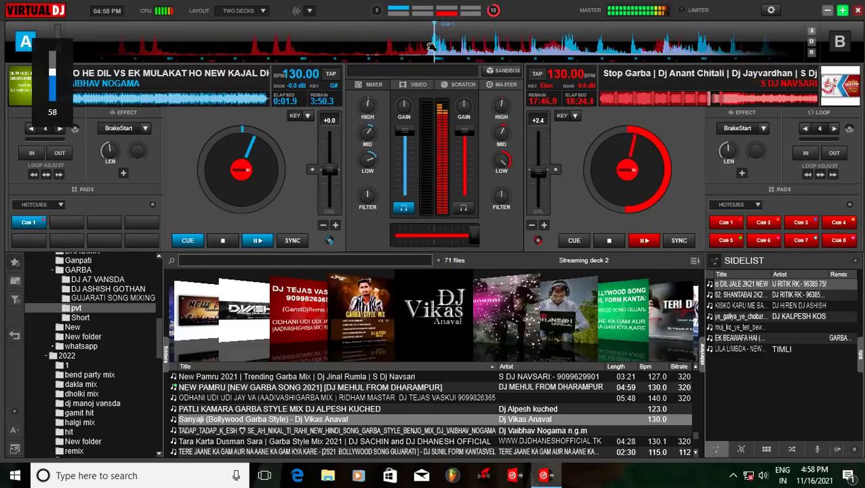
{"action": "key", "text": "XF86AudioRaiseVolume"}
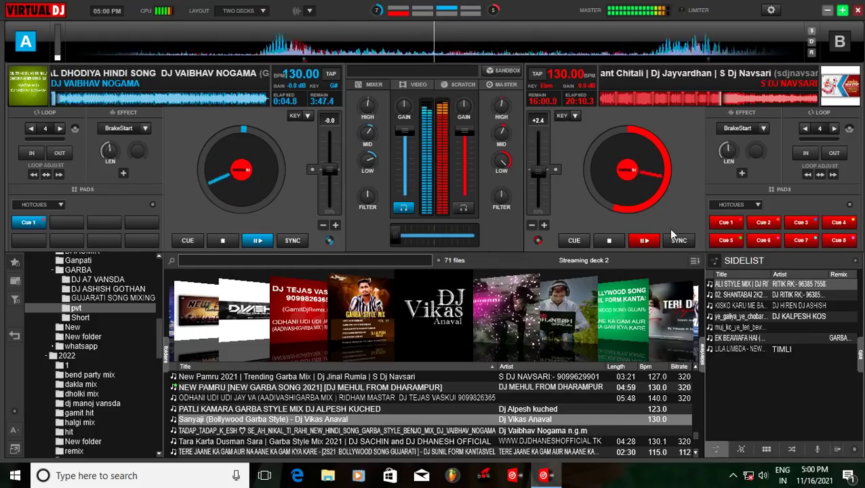
Stop deck B, test it against the playing deck A and return it to about 20:07 elapsed
{"action": "left_click", "coordinate": [608, 242]}
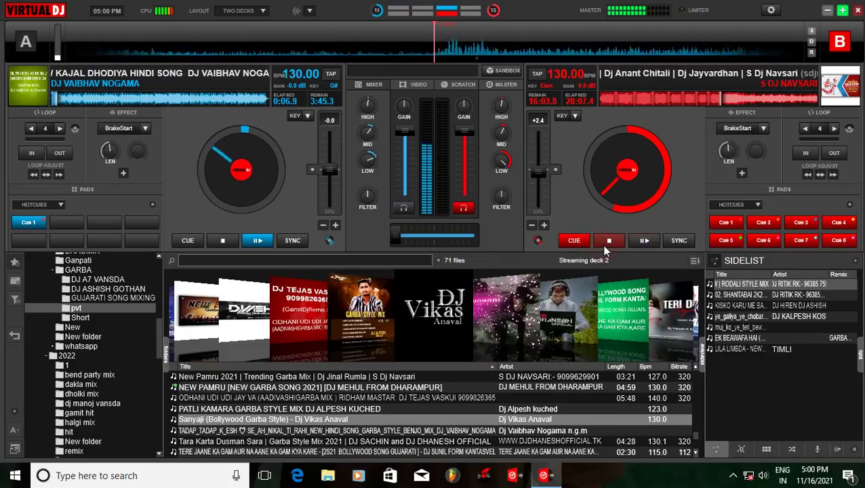
{"action": "left_click_drag", "start_coordinate": [627, 204], "coordinate": [651, 210]}
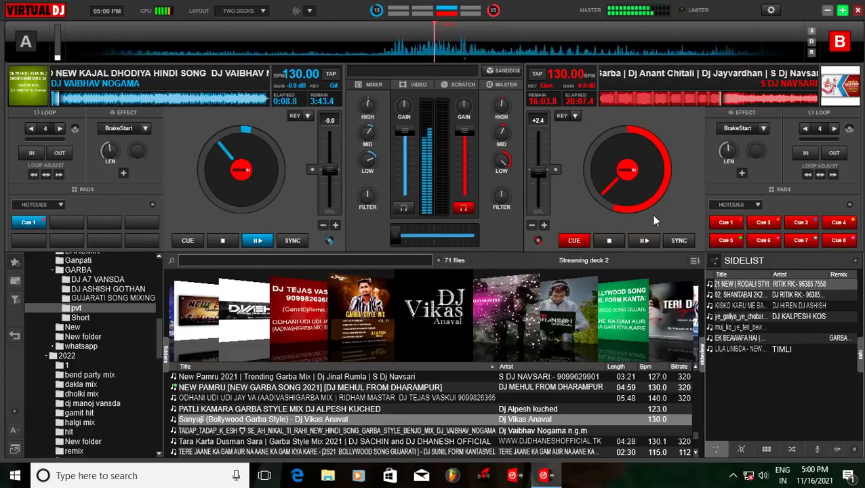
{"action": "key", "text": "space"}
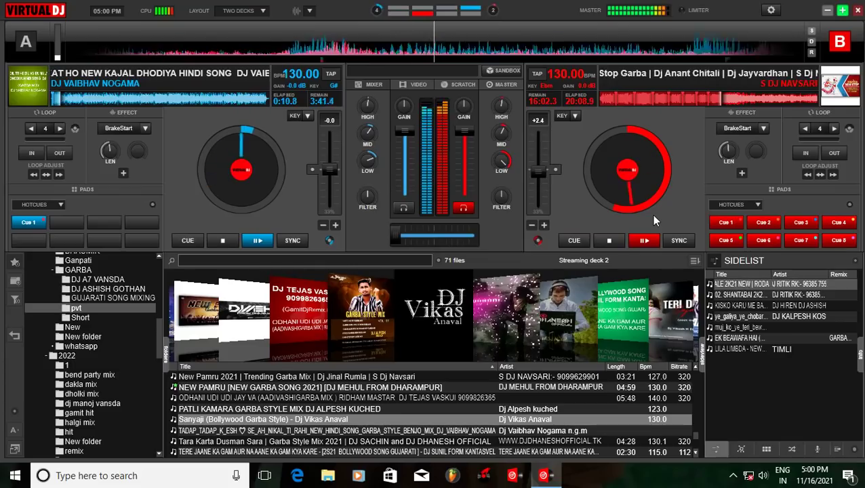
{"action": "key", "text": "space"}
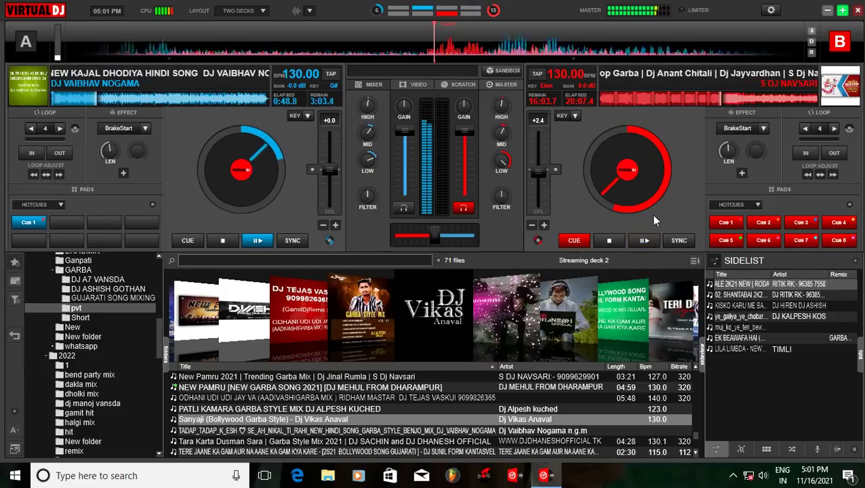
Fine-tune the computer's sound volume around 58 while deck A plays, ending one notch higher
{"action": "key", "text": "XF86AudioLowerVolume"}
{"action": "key", "text": "XF86AudioRaiseVolume"}
{"action": "key", "text": "XF86AudioRaiseVolume"}
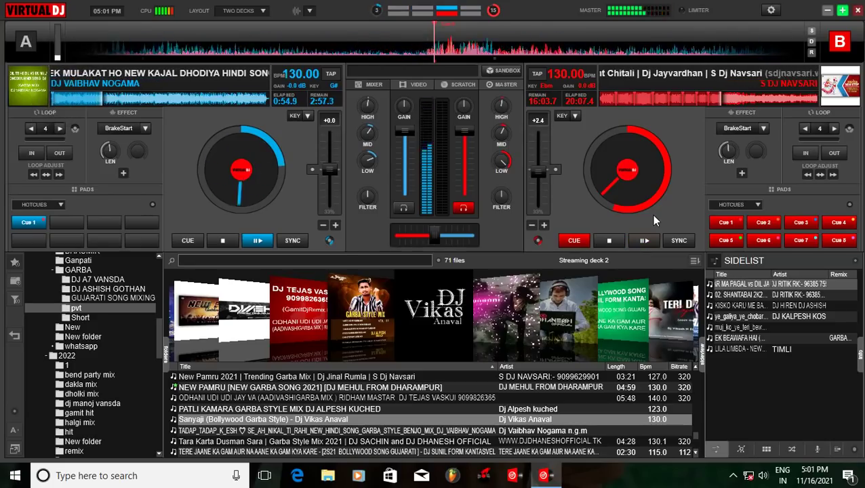
{"action": "key", "text": "XF86AudioLowerVolume"}
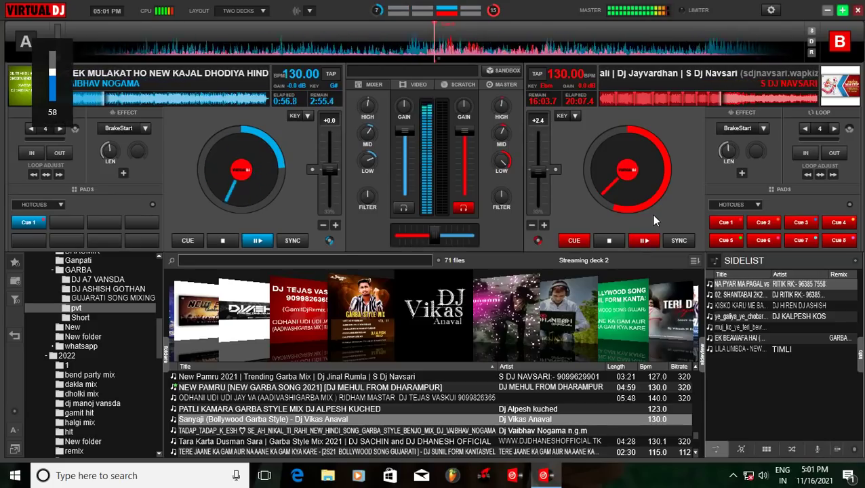
{"action": "key", "text": "XF86AudioRaiseVolume"}
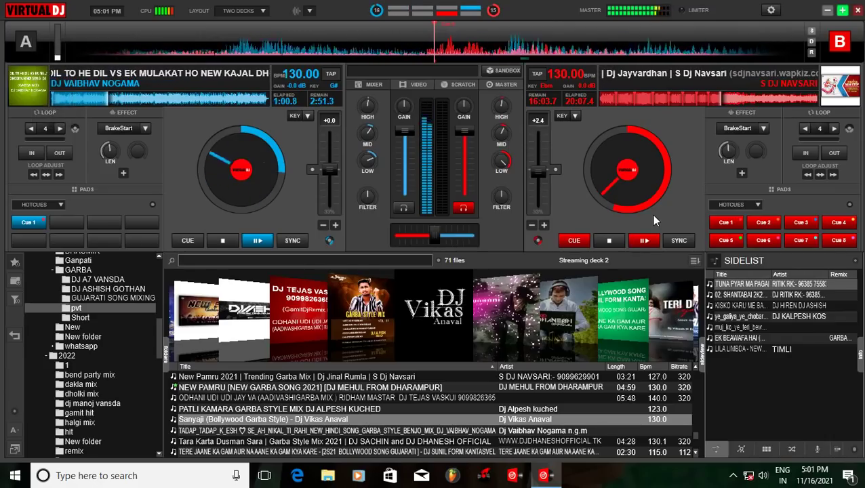
{"action": "mouse_move", "coordinate": [477, 6]}
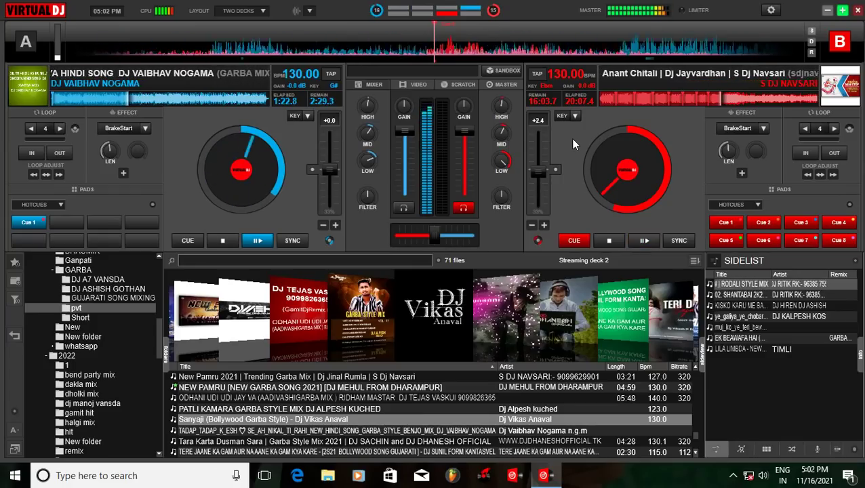
Bring in deck B from about 20:07 elapsed, move the crossfader fully to its side and set the computer's sound volume to 56
{"action": "key", "text": "space"}
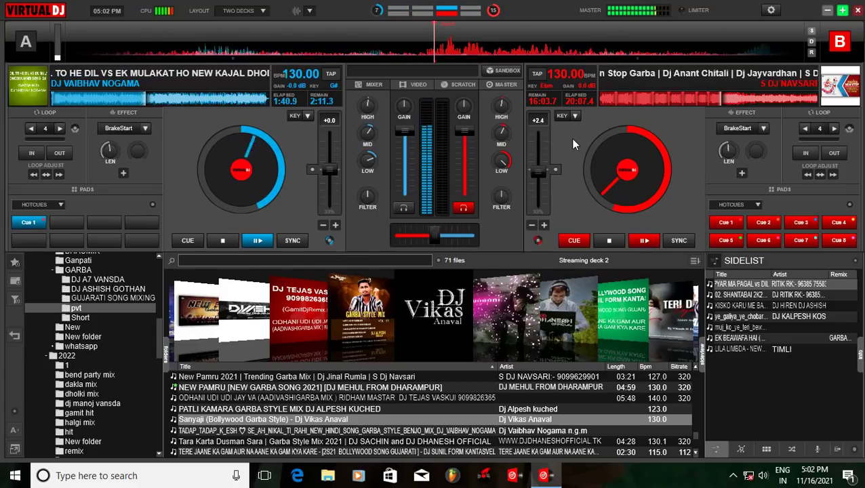
{"action": "key", "text": "XF86AudioRaiseVolume"}
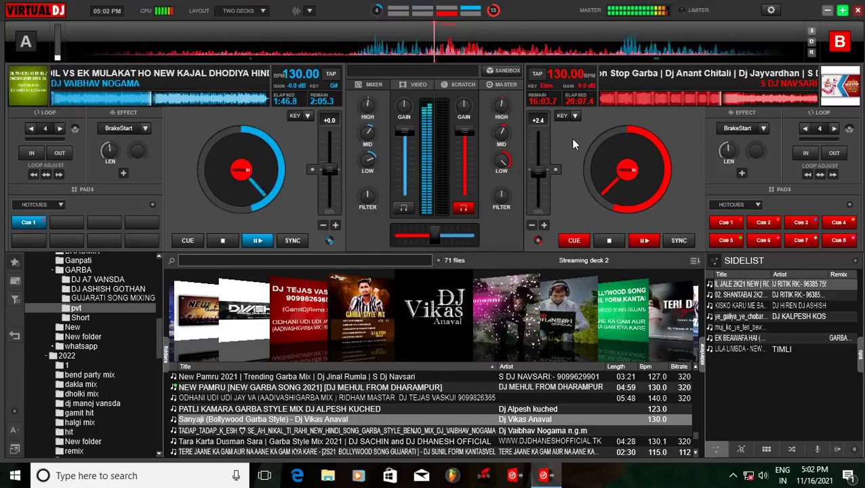
{"action": "key", "text": "XF86AudioRaiseVolume"}
{"action": "key", "text": "XF86AudioLowerVolume"}
{"action": "key", "text": "XF86AudioLowerVolume"}
{"action": "key", "text": "XF86AudioLowerVolume"}
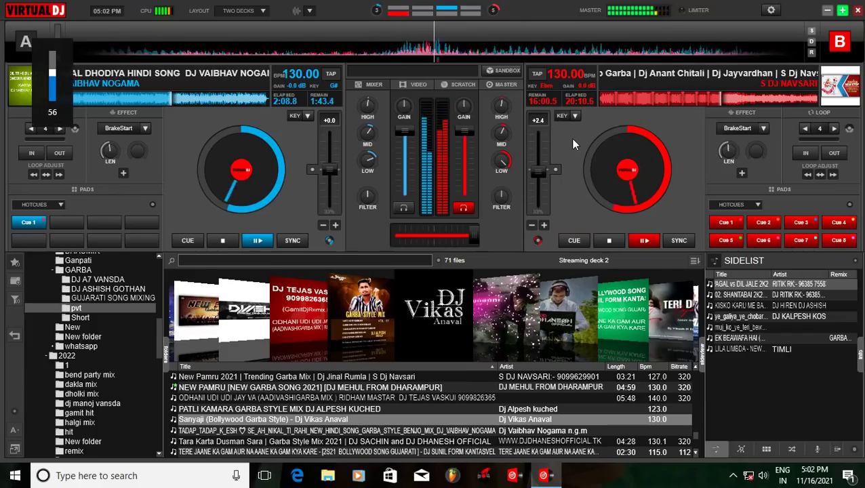
Stop deck A with the BrakeStart effect and raise the computer's sound volume to 100 while deck B plays
{"action": "left_click", "coordinate": [130, 127]}
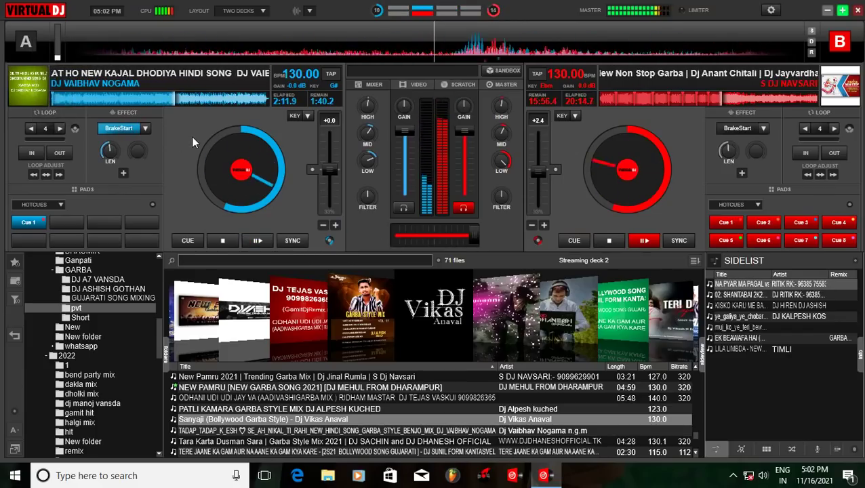
{"action": "key", "text": "XF86AudioRaiseVolume"}
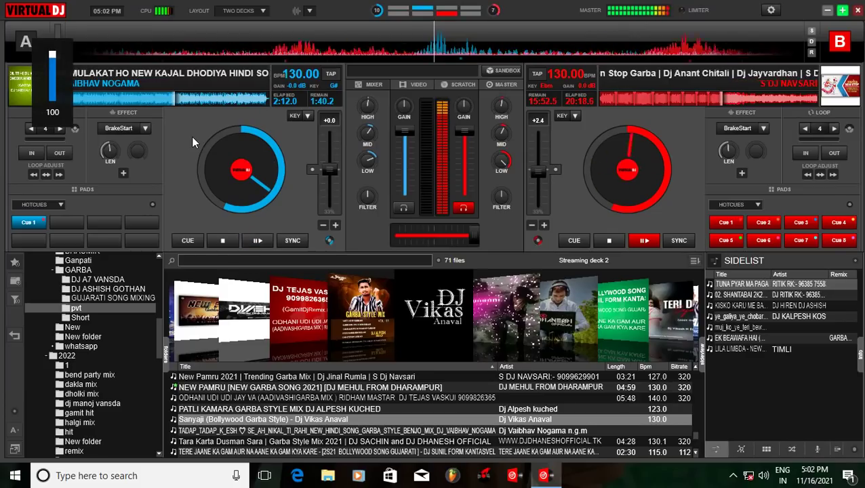
{"action": "mouse_move", "coordinate": [427, 6]}
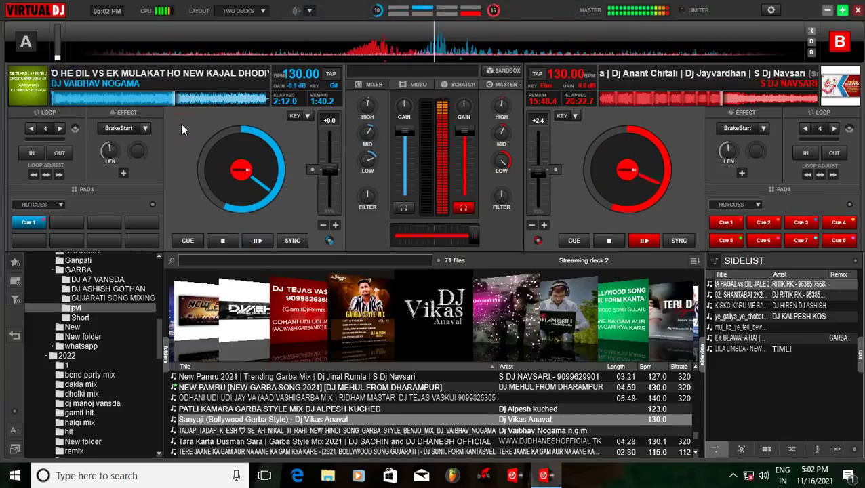
{"action": "key", "text": "space"}
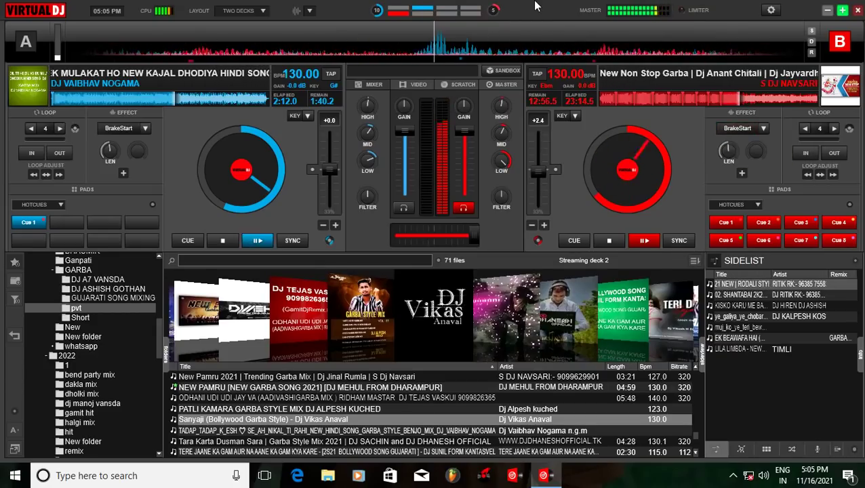
{"action": "mouse_move", "coordinate": [536, 6]}
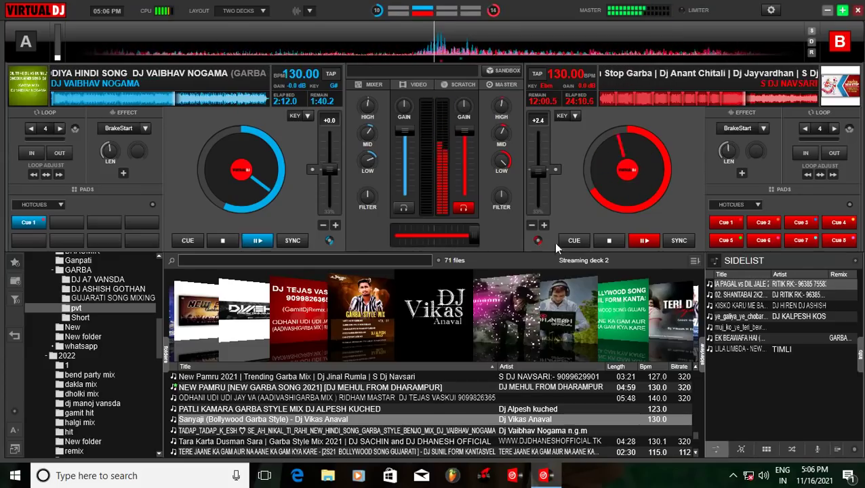
Browse the pvt folder's tracks and load LAGAVI NE FERANLOVLY BPM140 onto deck A
{"action": "left_click", "coordinate": [577, 310]}
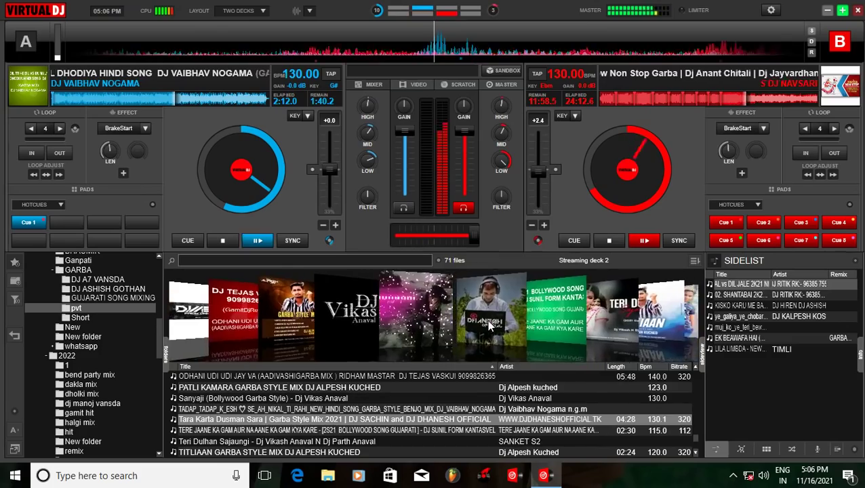
{"action": "scroll", "coordinate": [489, 325], "scroll_direction": "down", "scroll_amount": 2}
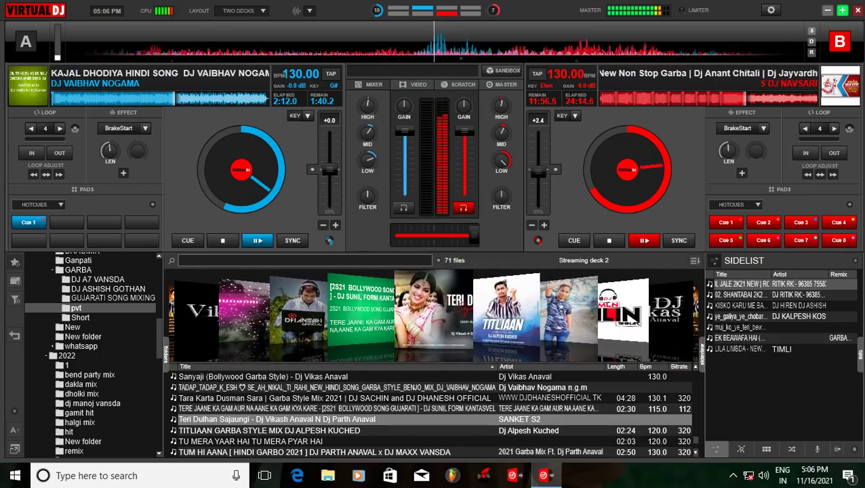
{"action": "scroll", "coordinate": [498, 314], "scroll_direction": "up", "scroll_amount": 2}
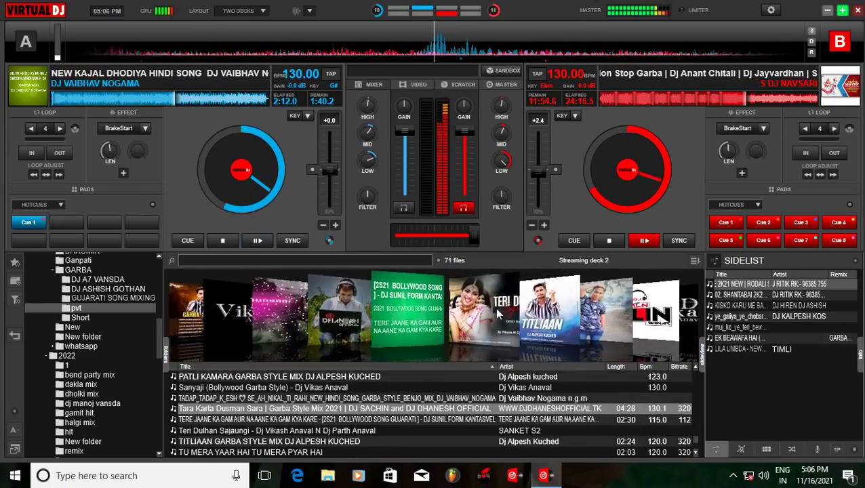
{"action": "scroll", "coordinate": [498, 314], "scroll_direction": "up", "scroll_amount": 15}
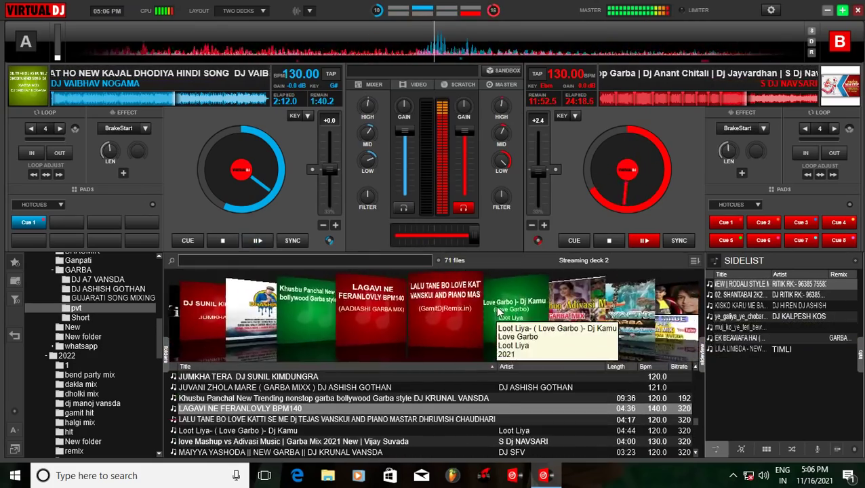
{"action": "scroll", "coordinate": [498, 312], "scroll_direction": "up", "scroll_amount": 3}
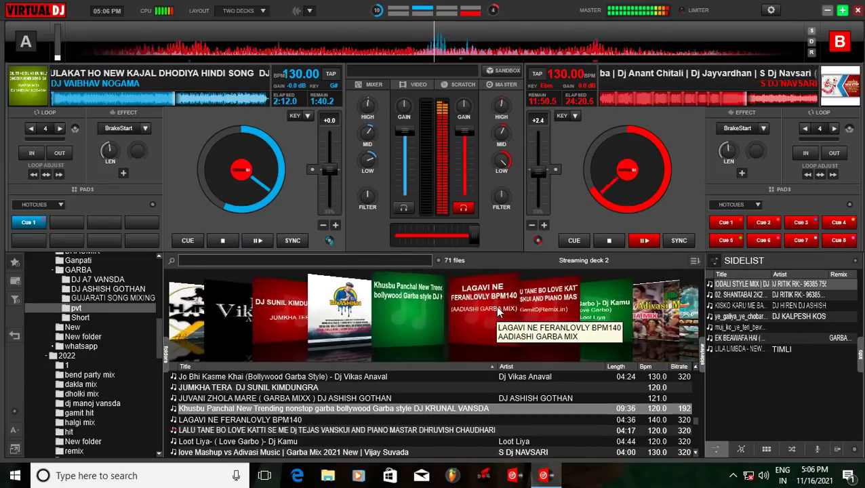
{"action": "scroll", "coordinate": [498, 312], "scroll_direction": "down", "scroll_amount": 1}
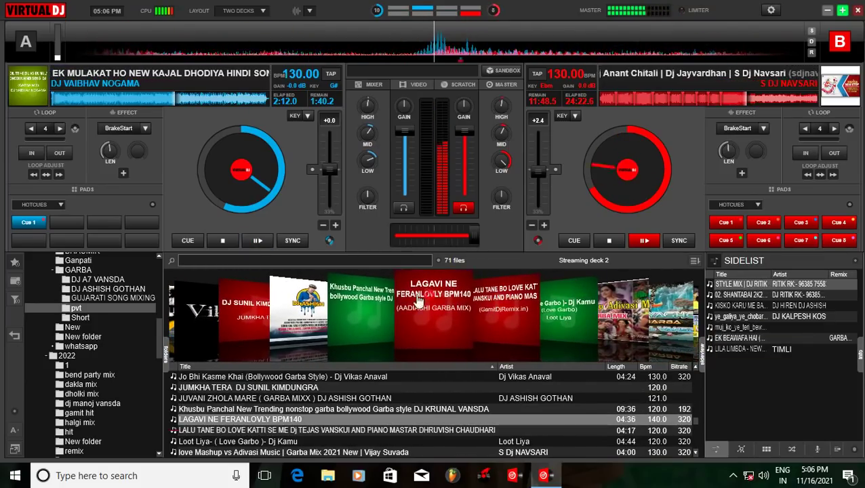
{"action": "left_click_drag", "start_coordinate": [431, 302], "coordinate": [296, 177]}
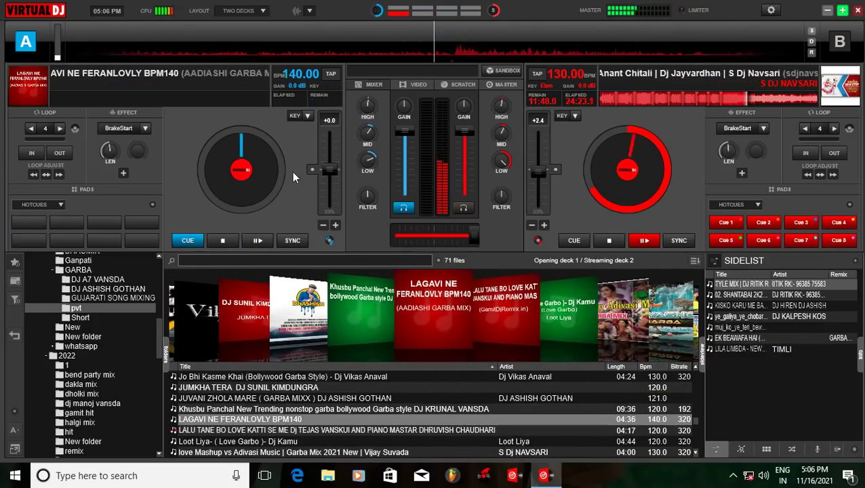
Sync LAGAVI NE FERANLOVLY on deck A to 130 BPM near its opening and close the advertisement pane
{"action": "left_click", "coordinate": [535, 31]}
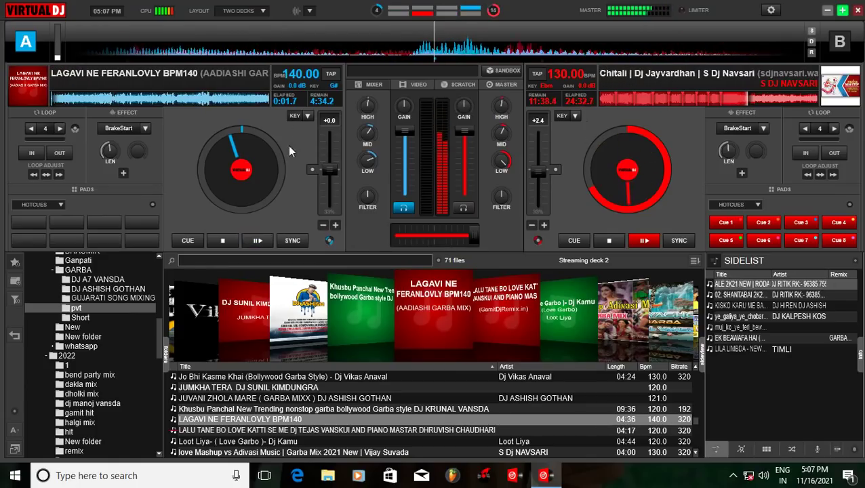
{"action": "left_click", "coordinate": [293, 240]}
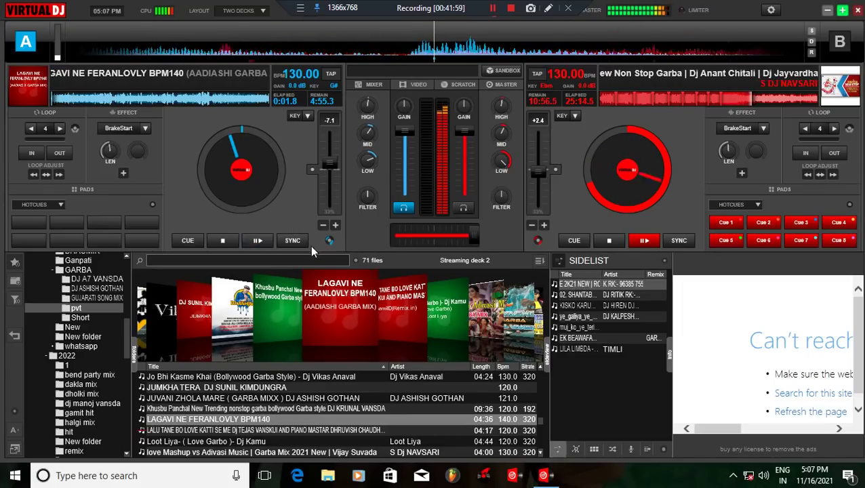
{"action": "left_click", "coordinate": [858, 262]}
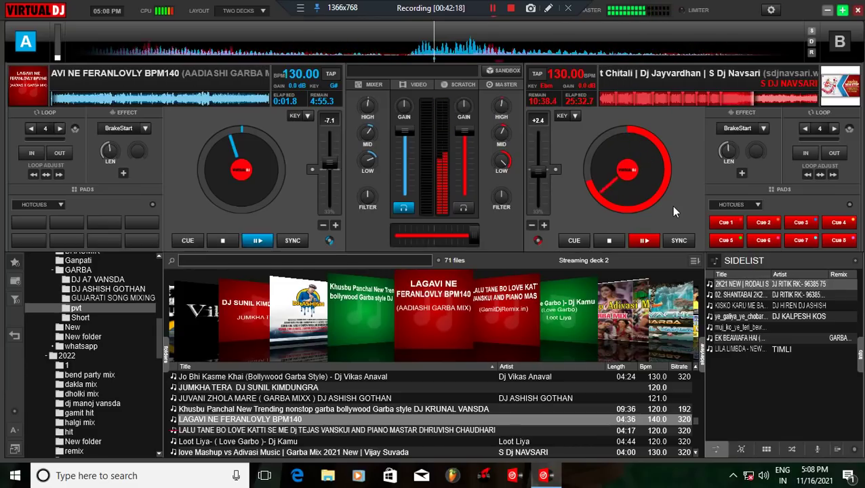
Raise both decks' tempo to 133.35 BPM and set deck B's gain to 1.5 dB while it plays
{"action": "key", "text": "XF86AudioRaiseVolume"}
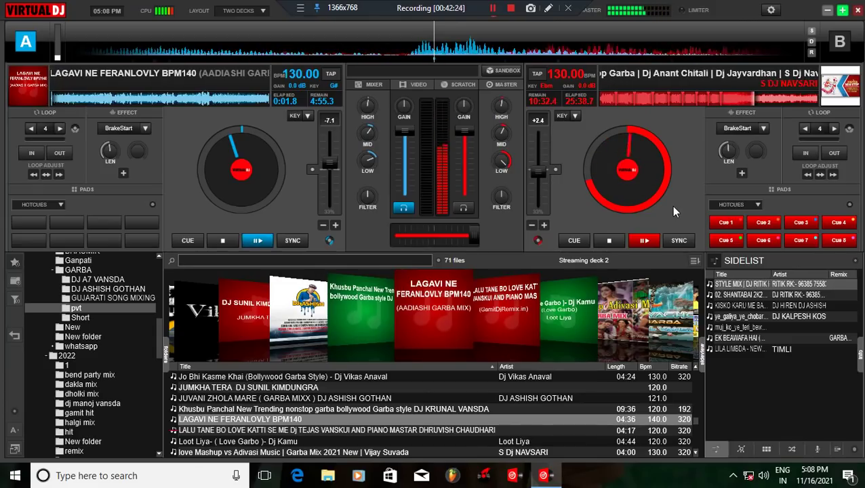
{"action": "left_click", "coordinate": [674, 212]}
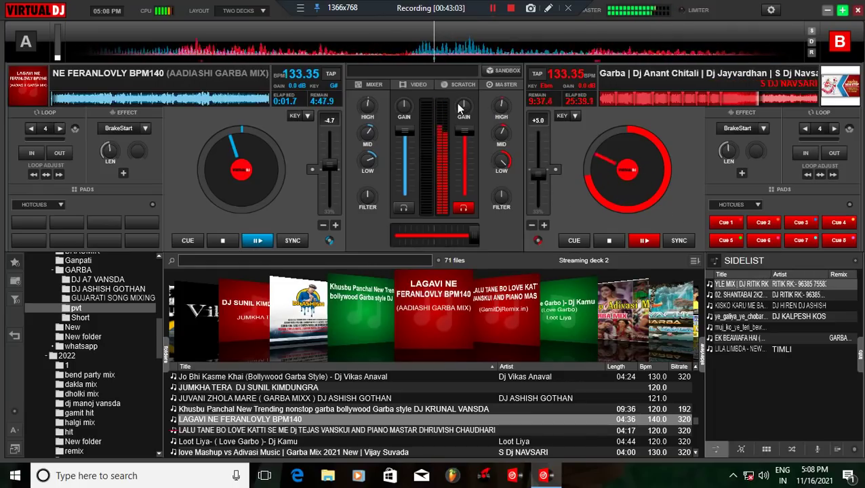
{"action": "scroll", "coordinate": [464, 109], "scroll_direction": "down", "scroll_amount": 2}
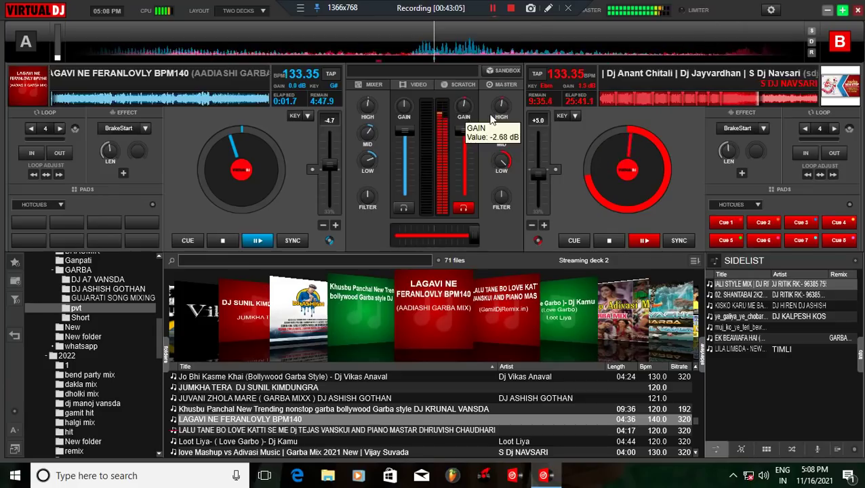
Lower the computer's sound volume from 98 past 86 and raise both decks' tempo to 135.03 BPM
{"action": "key", "text": "XF86AudioRaiseVolume"}
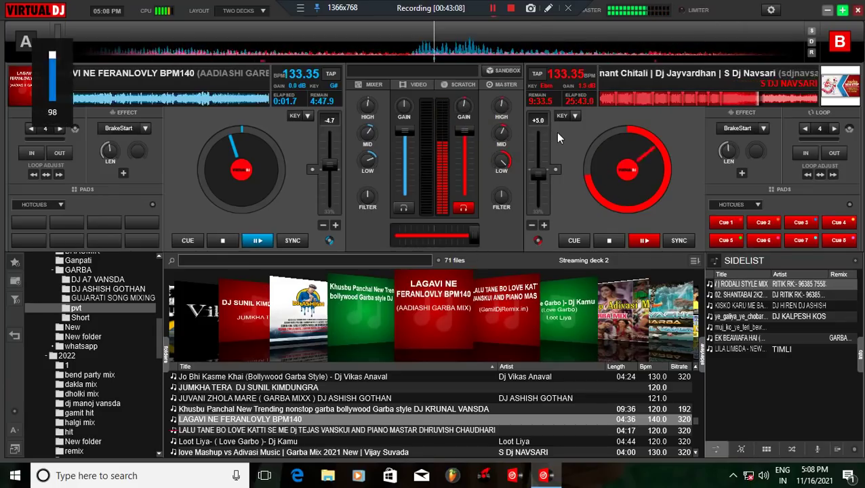
{"action": "key", "text": "XF86AudioLowerVolume"}
{"action": "key", "text": "XF86AudioLowerVolume"}
{"action": "key", "text": "XF86AudioLowerVolume"}
{"action": "key", "text": "XF86AudioLowerVolume"}
{"action": "key", "text": "XF86AudioLowerVolume"}
{"action": "key", "text": "XF86AudioLowerVolume"}
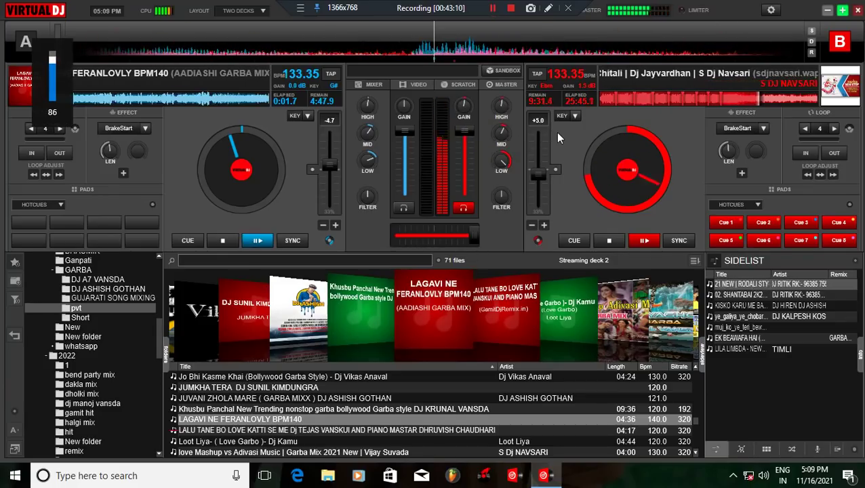
{"action": "key", "text": "XF86AudioLowerVolume"}
{"action": "key", "text": "XF86AudioLowerVolume"}
{"action": "key", "text": "XF86AudioLowerVolume"}
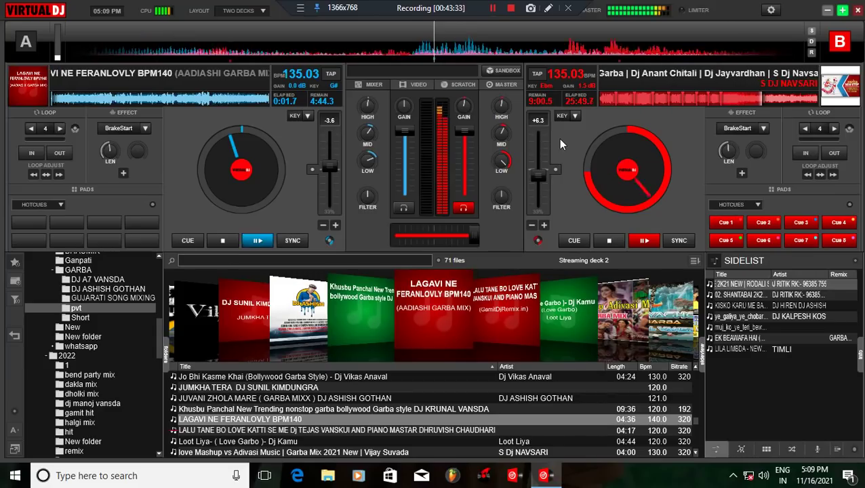
{"action": "key", "text": "XF86AudioLowerVolume"}
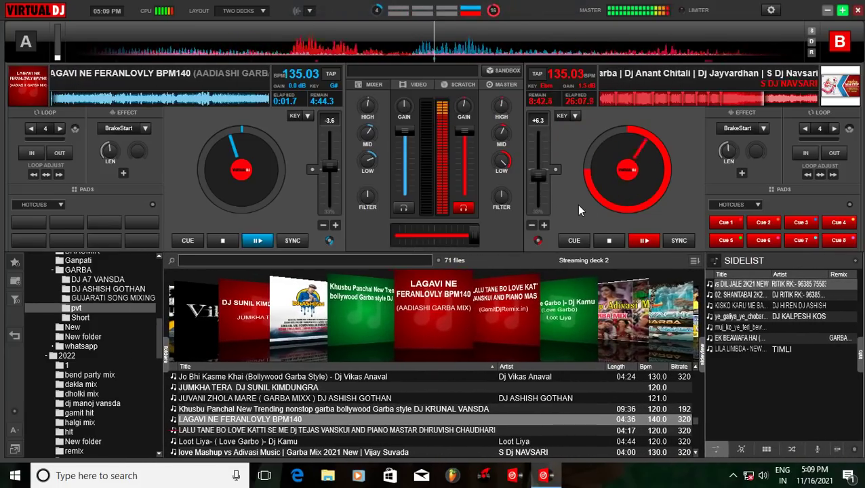
Raise the computer's sound volume to 76 and open the GARBA folder in the browser
{"action": "key", "text": "XF86AudioRaiseVolume"}
{"action": "key", "text": "XF86AudioRaiseVolume"}
{"action": "key", "text": "XF86AudioRaiseVolume"}
{"action": "key", "text": "XF86AudioRaiseVolume"}
{"action": "key", "text": "XF86AudioRaiseVolume"}
{"action": "key", "text": "XF86AudioRaiseVolume"}
{"action": "key", "text": "XF86AudioRaiseVolume"}
{"action": "key", "text": "XF86AudioRaiseVolume"}
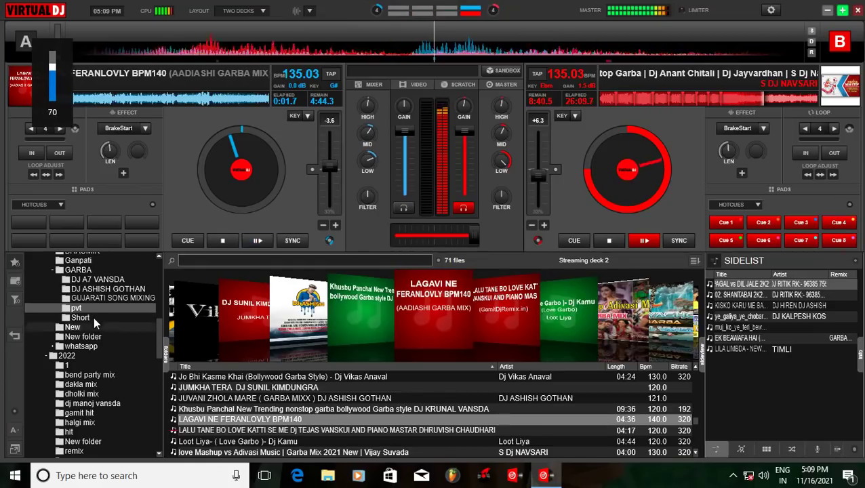
{"action": "left_click", "coordinate": [94, 271]}
{"action": "key", "text": "XF86AudioRaiseVolume"}
{"action": "key", "text": "XF86AudioRaiseVolume"}
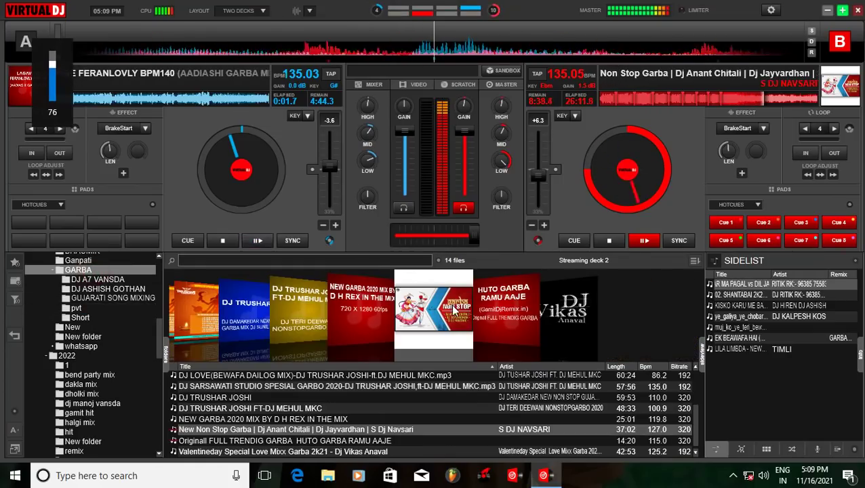
Load Valentineday Special Love Mixx Garba 2k21 onto deck A, skip to about 23:59 elapsed and sync it to deck B
{"action": "left_click", "coordinate": [456, 309]}
{"action": "left_click_drag", "start_coordinate": [457, 308], "coordinate": [238, 134]}
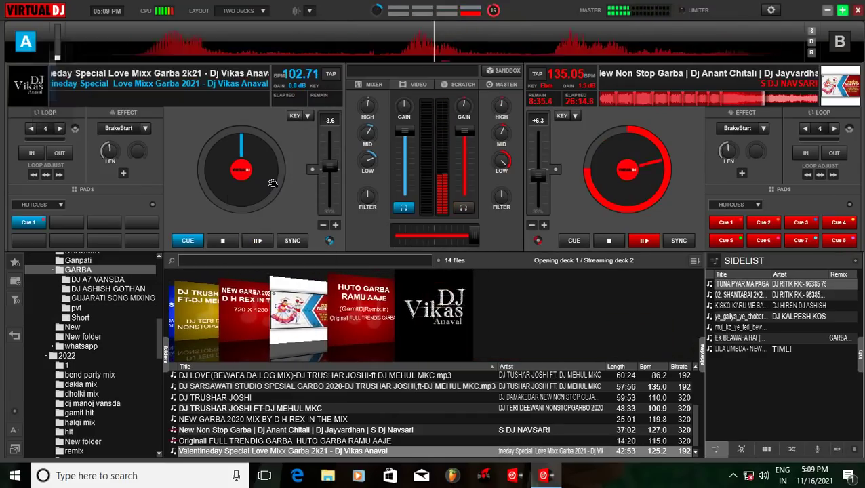
{"action": "left_click", "coordinate": [182, 98]}
{"action": "left_click", "coordinate": [292, 240]}
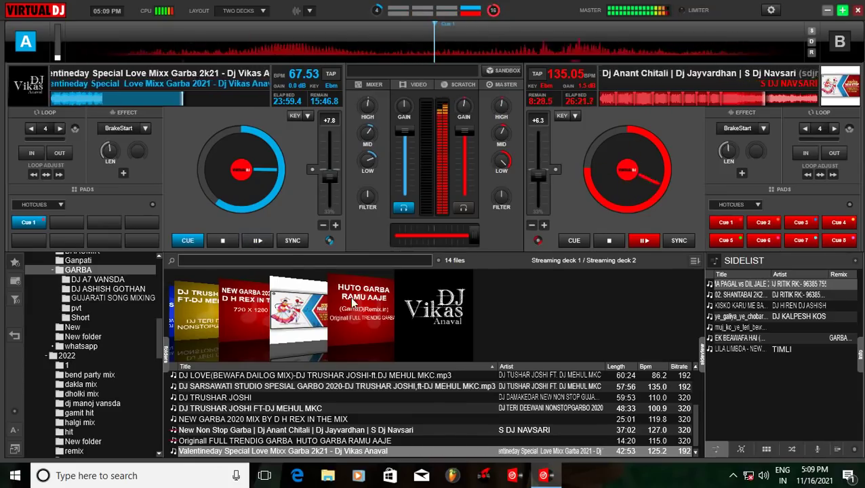
Load Aadivasi Non Stop Timli Mixx 2k21 onto deck A, cue it at Cue 1 and sync deck B to 135.00 BPM
{"action": "scroll", "coordinate": [349, 298], "scroll_direction": "up", "scroll_amount": 7}
{"action": "scroll", "coordinate": [350, 297], "scroll_direction": "up", "scroll_amount": 4}
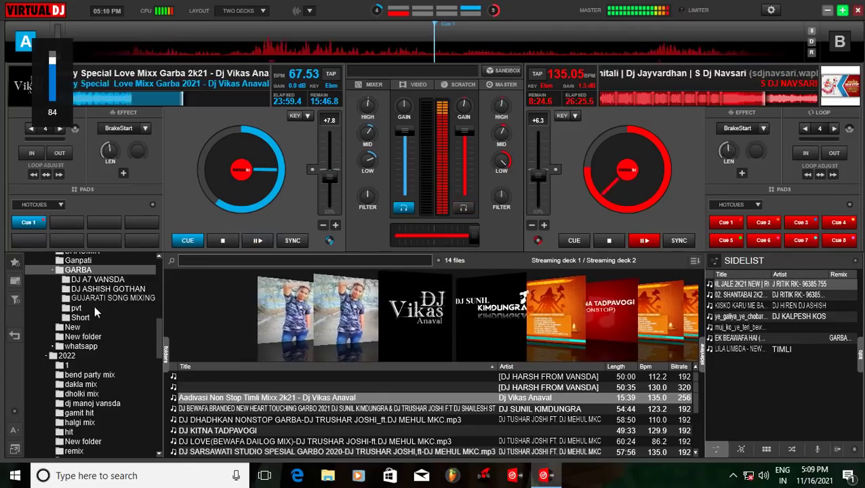
{"action": "double_click", "coordinate": [75, 271]}
{"action": "double_click", "coordinate": [74, 271]}
{"action": "left_click_drag", "start_coordinate": [266, 397], "coordinate": [258, 197]}
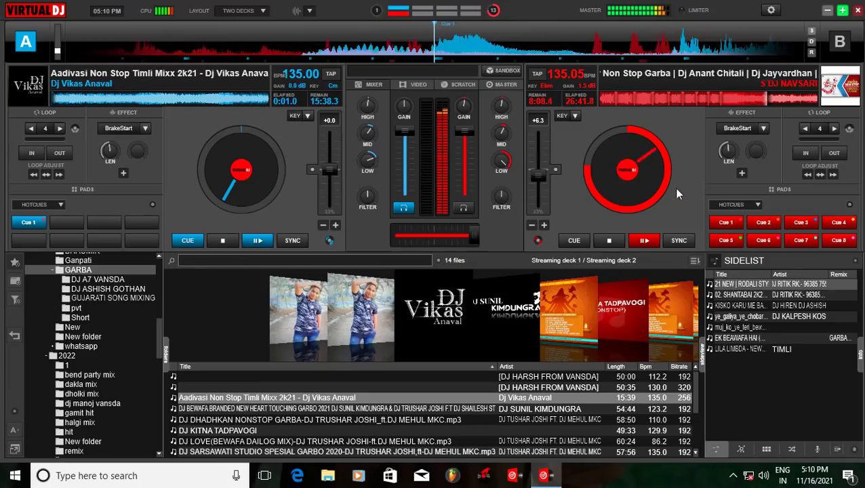
{"action": "left_click", "coordinate": [684, 242]}
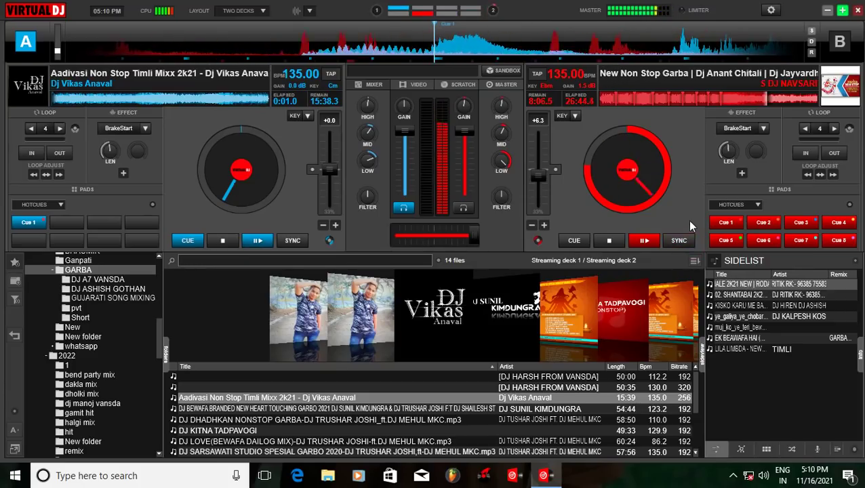
Adjust the computer's sound volume from 98 to 80 while deck B plays and centre the crossfader between the decks
{"action": "key", "text": "XF86AudioRaiseVolume"}
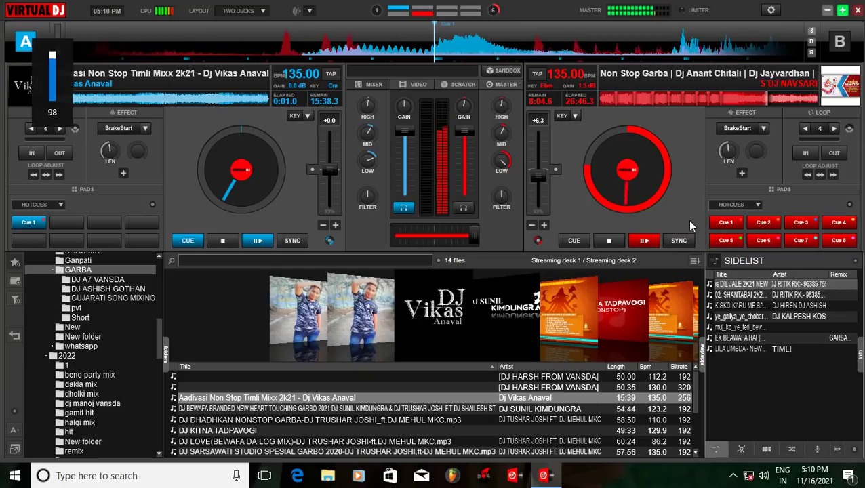
{"action": "key", "text": "XF86AudioRaiseVolume"}
{"action": "key", "text": "XF86AudioRaiseVolume"}
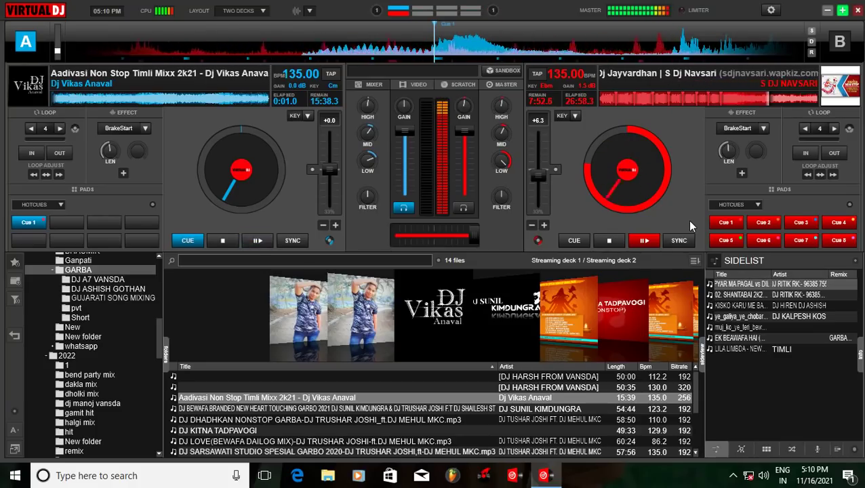
{"action": "key", "text": "XF86AudioRaiseVolume"}
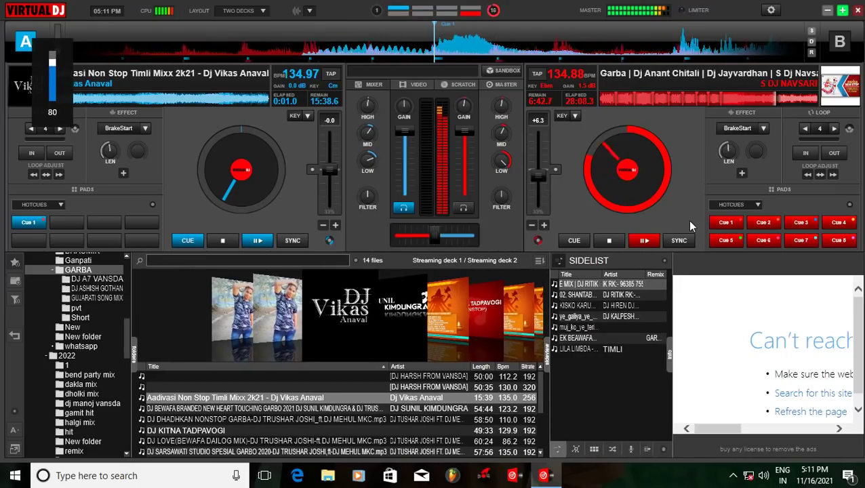
Raise both decks to about 137.7 BPM and skip the timli track on deck A to about 6:07 elapsed
{"action": "left_click", "coordinate": [854, 266]}
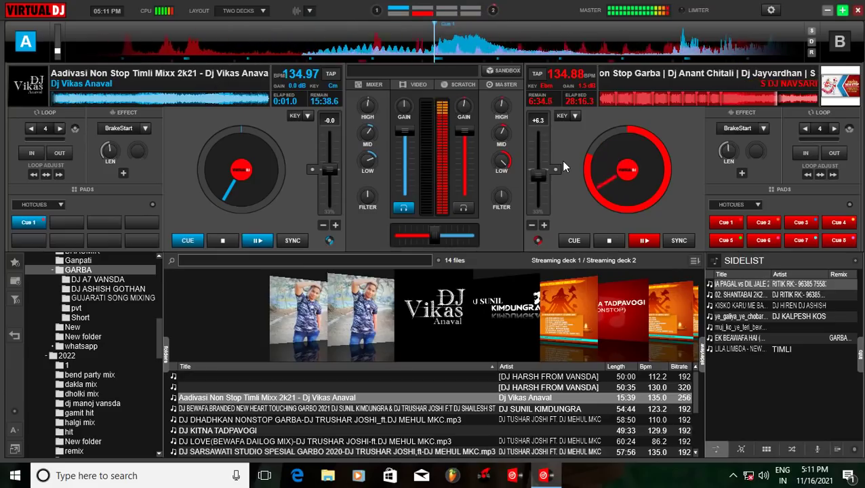
{"action": "key", "text": "XF86AudioRaiseVolume"}
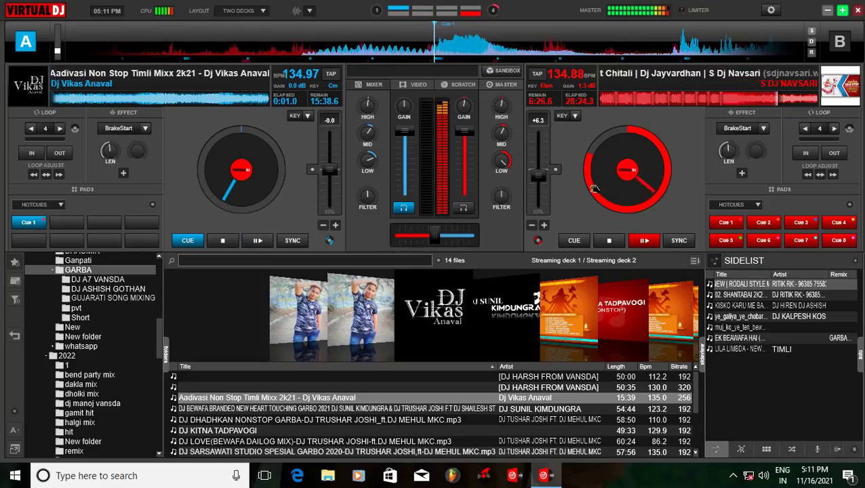
{"action": "left_click", "coordinate": [313, 170]}
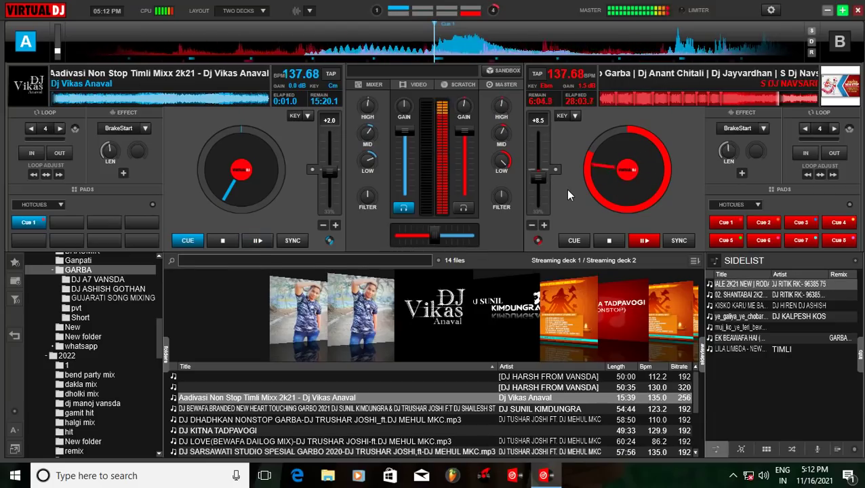
{"action": "key", "text": "space"}
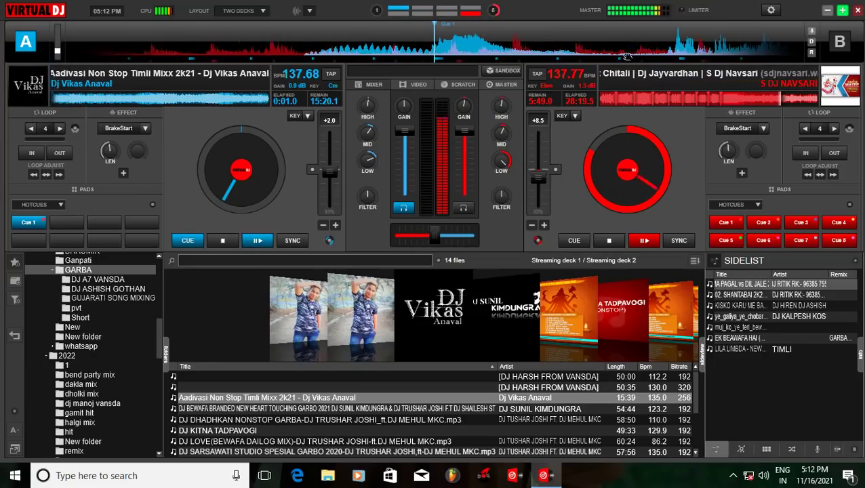
{"action": "mouse_move", "coordinate": [475, 6]}
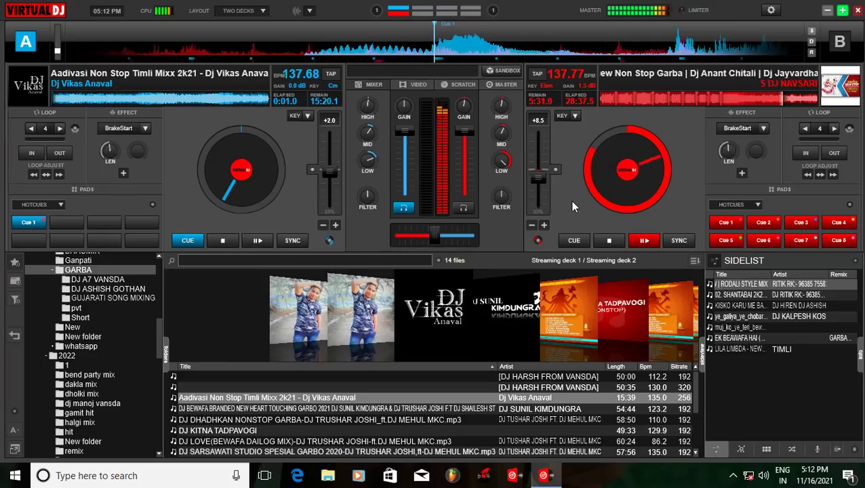
{"action": "left_click", "coordinate": [139, 105]}
Open the SIMPLE folder inside YOUTUBE TO MP3 under the 2K20 folder in the browser
{"action": "scroll", "coordinate": [88, 312], "scroll_direction": "up", "scroll_amount": 2}
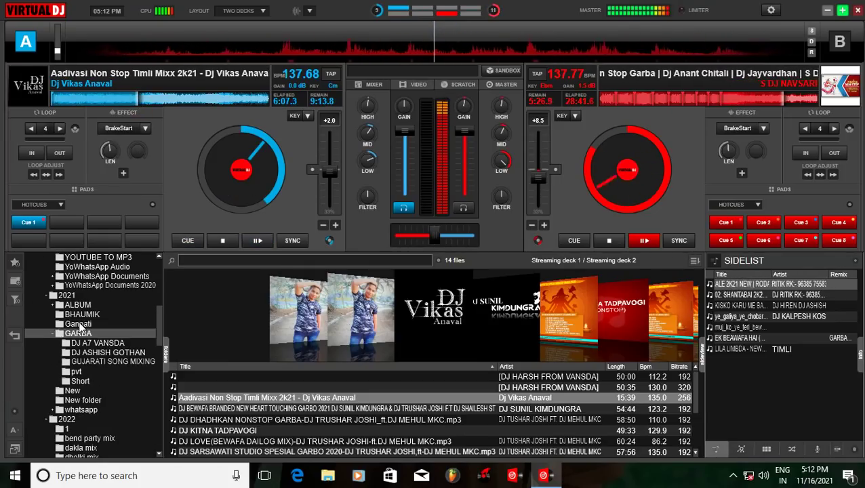
{"action": "scroll", "coordinate": [77, 297], "scroll_direction": "up", "scroll_amount": 2}
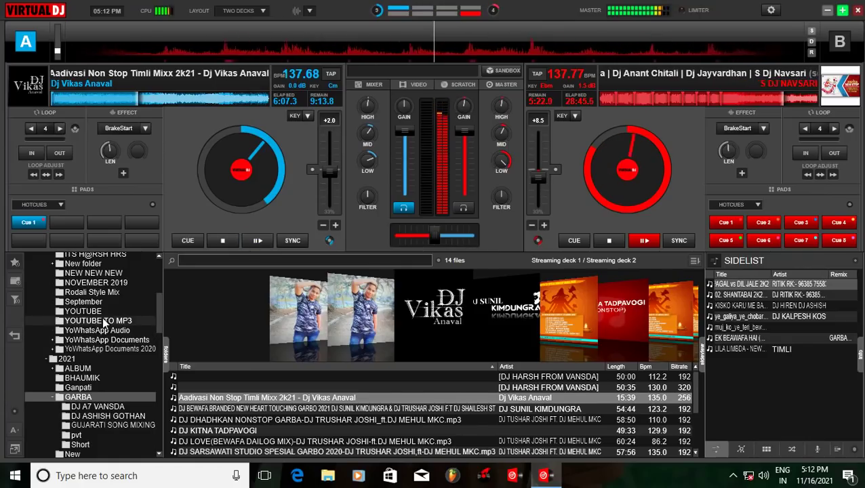
{"action": "left_click", "coordinate": [104, 322]}
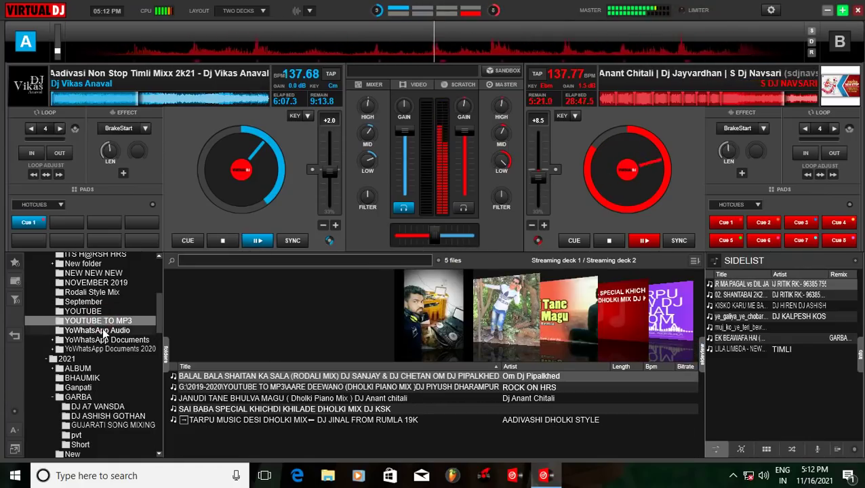
{"action": "scroll", "coordinate": [102, 328], "scroll_direction": "up", "scroll_amount": 4}
{"action": "scroll", "coordinate": [101, 329], "scroll_direction": "down", "scroll_amount": 4}
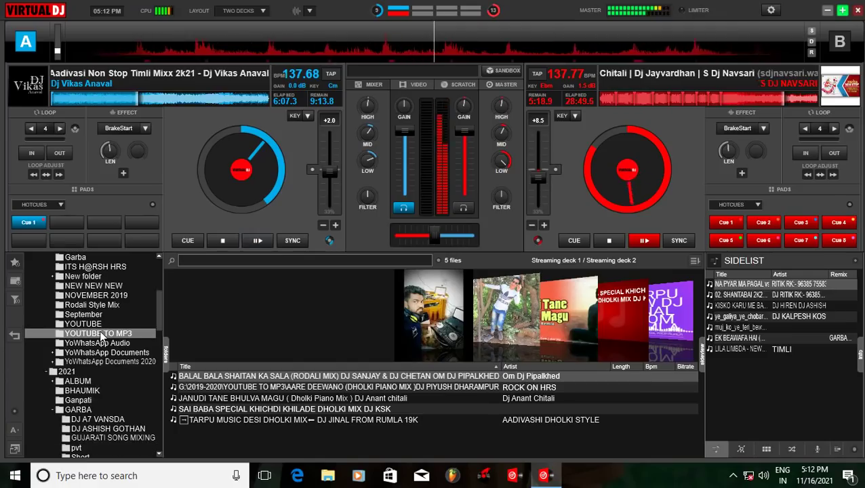
{"action": "scroll", "coordinate": [100, 336], "scroll_direction": "down", "scroll_amount": 8}
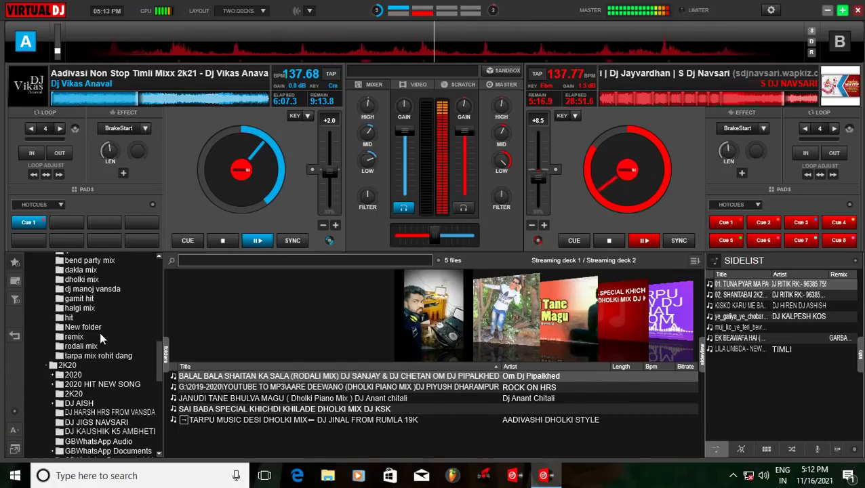
{"action": "scroll", "coordinate": [100, 333], "scroll_direction": "down", "scroll_amount": 5}
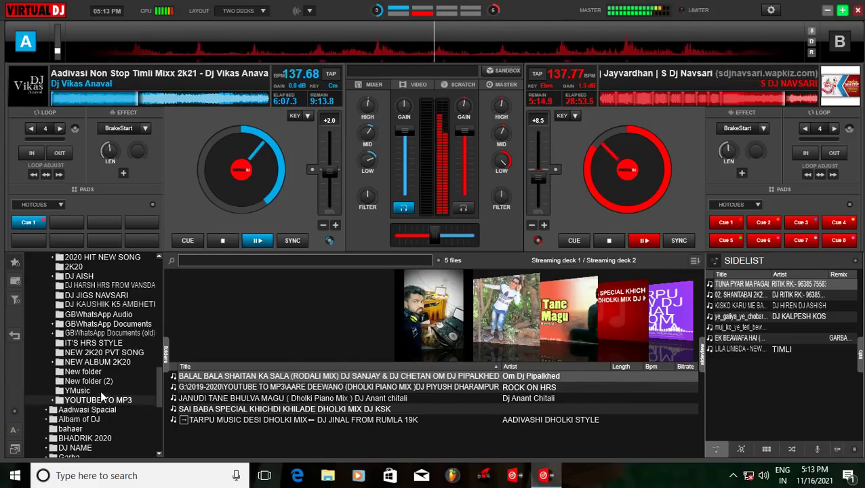
{"action": "left_click", "coordinate": [101, 391]}
{"action": "left_click", "coordinate": [98, 400]}
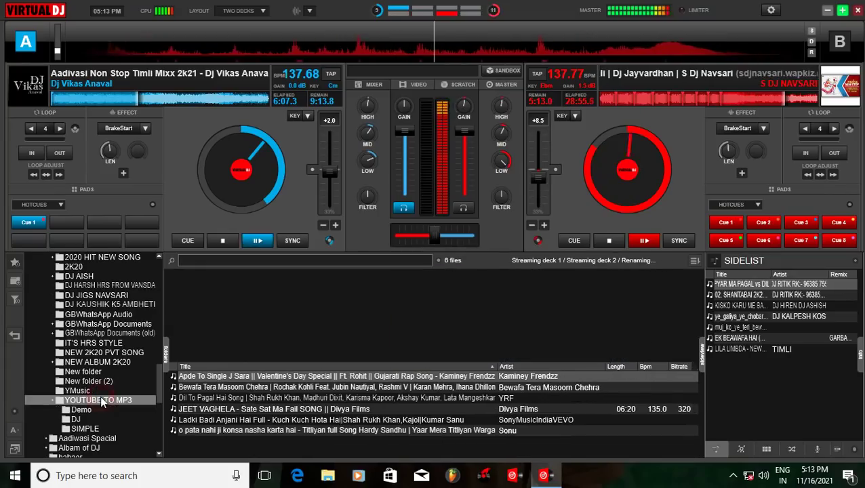
{"action": "left_click", "coordinate": [85, 428]}
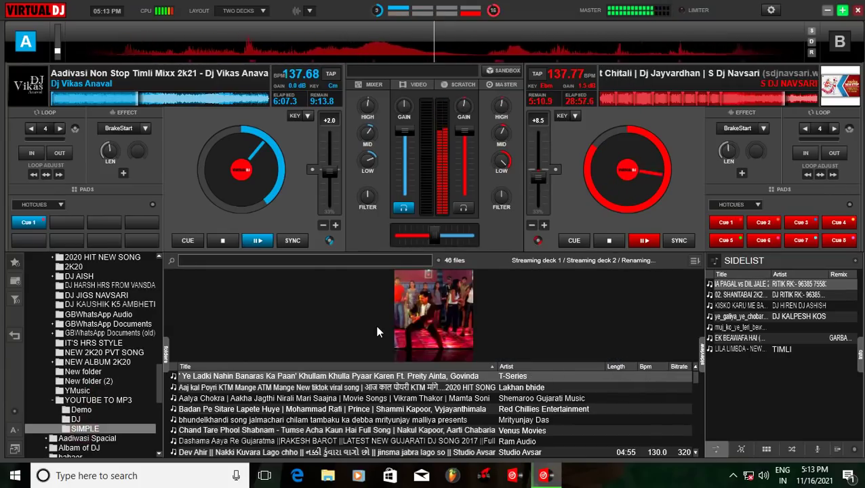
Find the Gayak Sohan Baghel "i love you juwany" full song in the SIMPLE folder and load it onto deck A
{"action": "scroll", "coordinate": [378, 332], "scroll_direction": "down", "scroll_amount": 3}
{"action": "scroll", "coordinate": [377, 332], "scroll_direction": "up", "scroll_amount": 1}
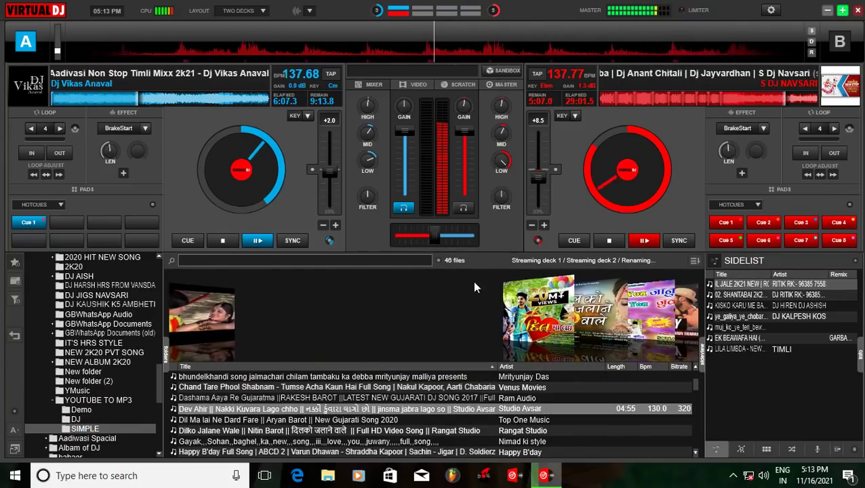
{"action": "scroll", "coordinate": [542, 310], "scroll_direction": "down", "scroll_amount": 3}
{"action": "scroll", "coordinate": [535, 309], "scroll_direction": "up", "scroll_amount": 1}
{"action": "scroll", "coordinate": [474, 298], "scroll_direction": "down", "scroll_amount": 1}
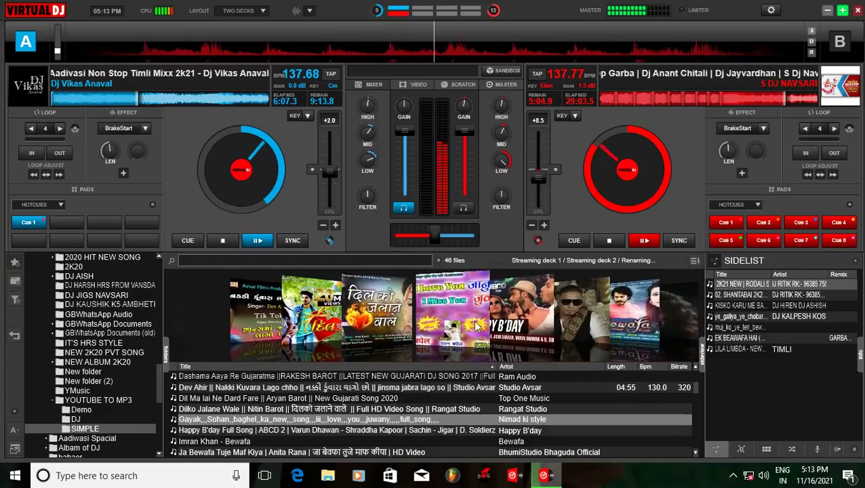
{"action": "left_click_drag", "start_coordinate": [441, 293], "coordinate": [285, 203]}
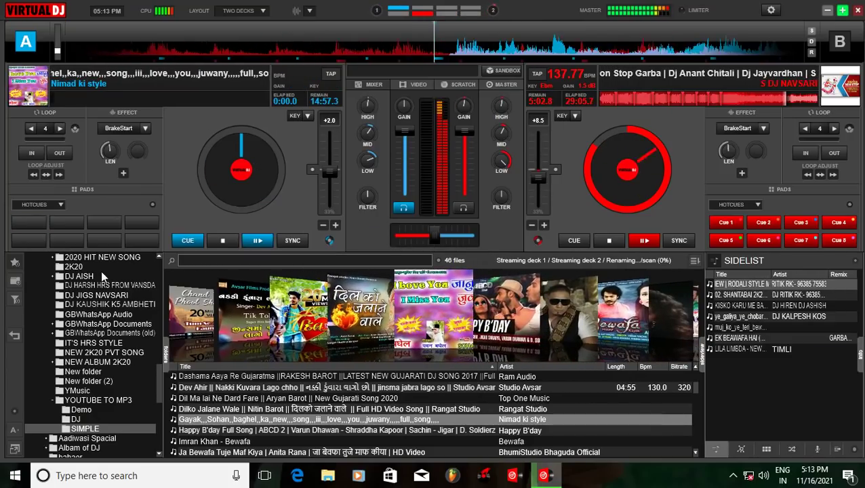
Open New folder under 2022 and select 2021 New Trending Garba Song Tere Jaane Ka Gam
{"action": "scroll", "coordinate": [81, 301], "scroll_direction": "up", "scroll_amount": 4}
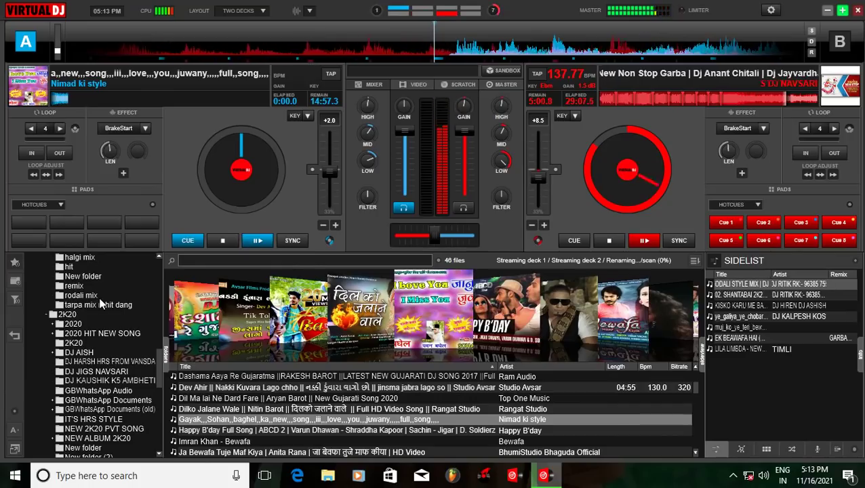
{"action": "scroll", "coordinate": [95, 298], "scroll_direction": "up", "scroll_amount": 2}
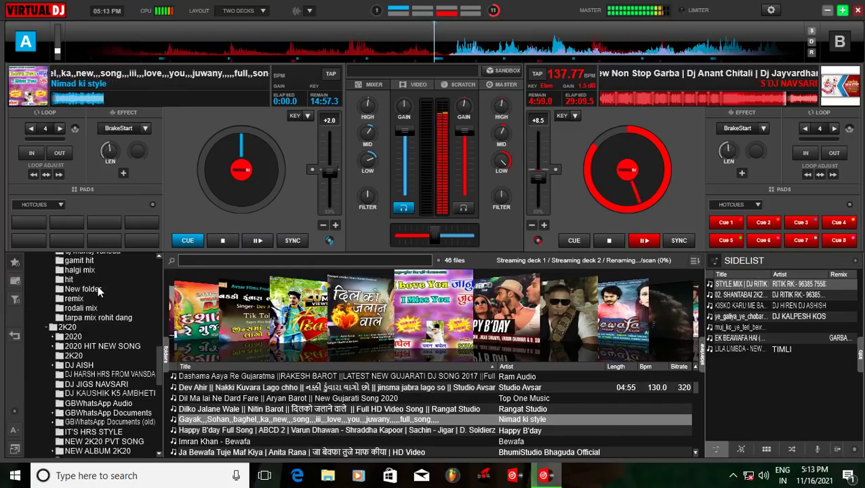
{"action": "left_click", "coordinate": [96, 315]}
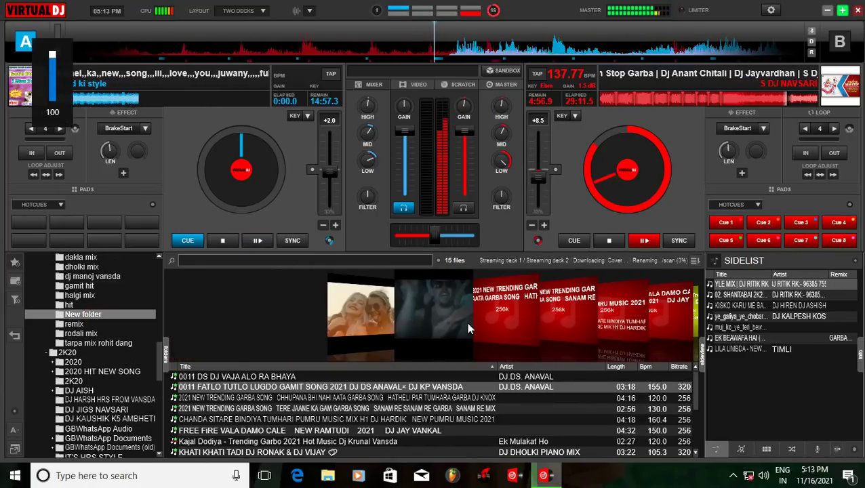
{"action": "scroll", "coordinate": [466, 322], "scroll_direction": "down", "scroll_amount": 7}
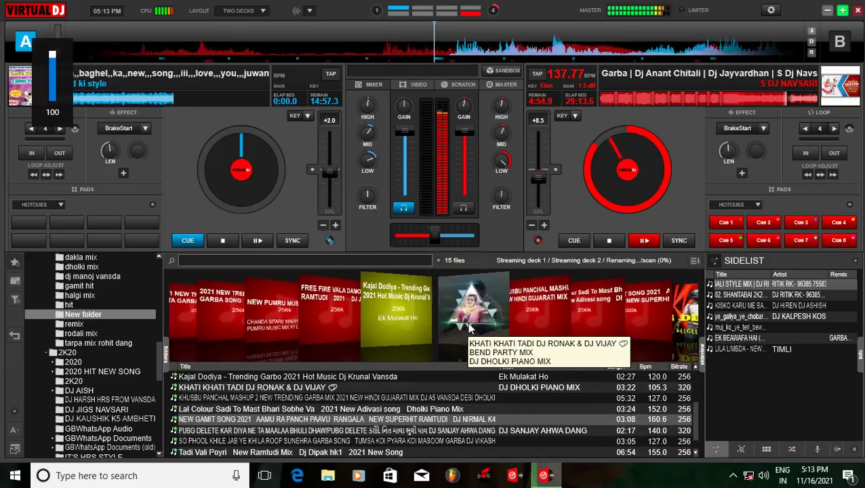
{"action": "scroll", "coordinate": [513, 319], "scroll_direction": "down", "scroll_amount": 2}
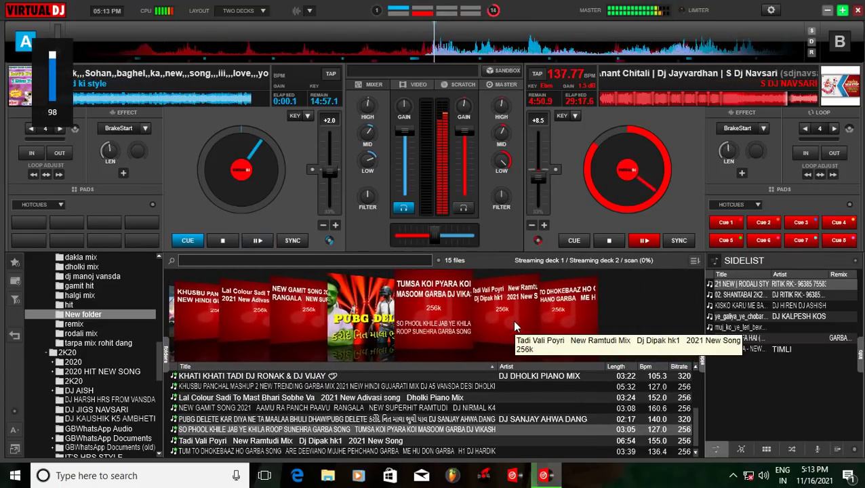
{"action": "scroll", "coordinate": [509, 320], "scroll_direction": "up", "scroll_amount": 2}
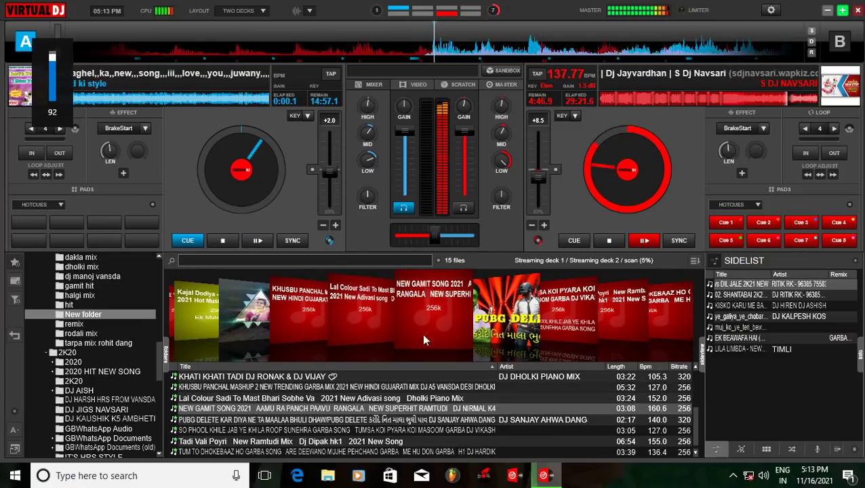
{"action": "scroll", "coordinate": [596, 336], "scroll_direction": "up", "scroll_amount": 6}
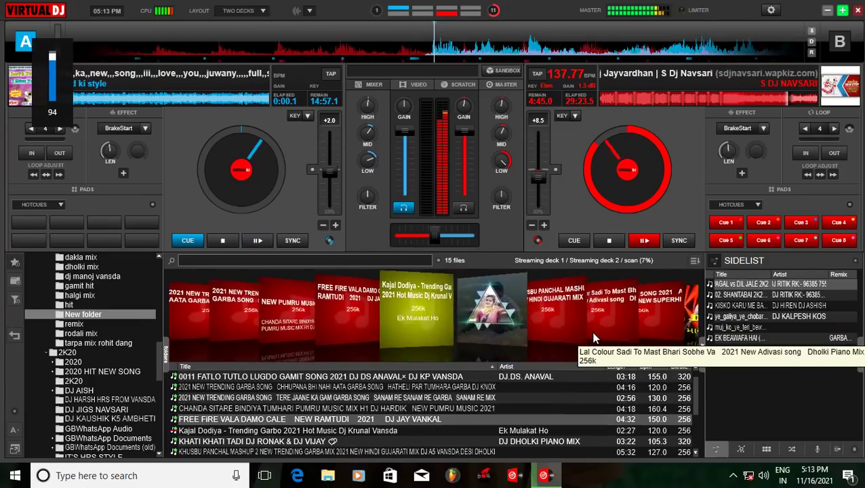
{"action": "scroll", "coordinate": [594, 337], "scroll_direction": "up", "scroll_amount": 1}
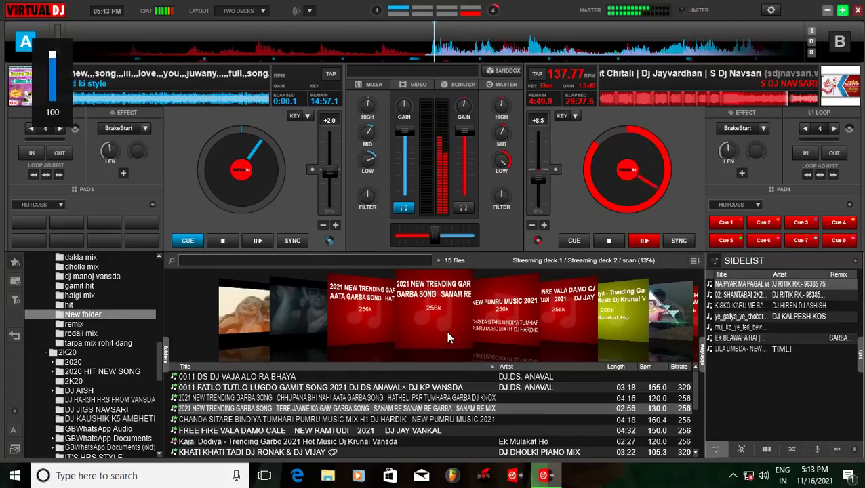
Load the Tere Jaane Ka Gam garba song onto deck A and match its tempo to deck B at 137.78 BPM
{"action": "left_click_drag", "start_coordinate": [446, 331], "coordinate": [292, 214]}
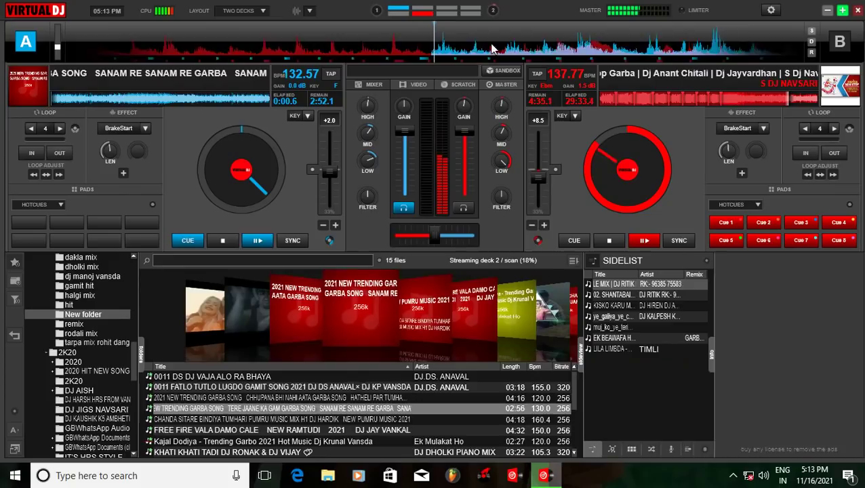
{"action": "left_click_drag", "start_coordinate": [321, 173], "coordinate": [318, 178]}
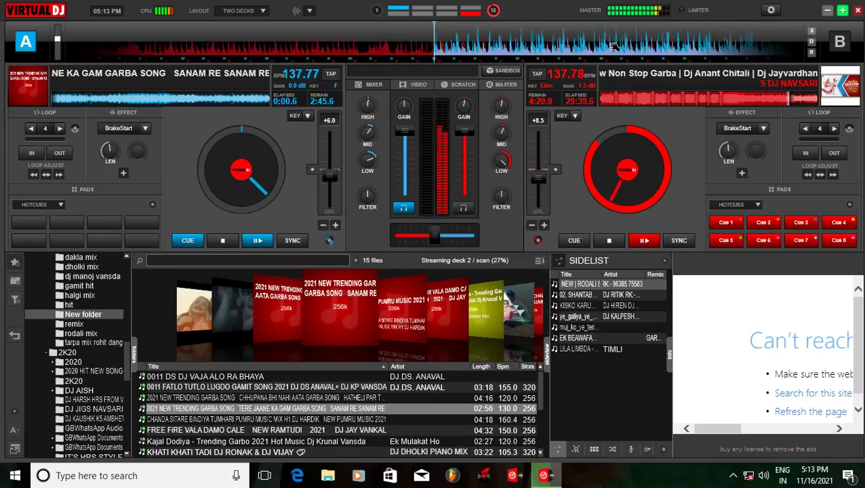
{"action": "left_click", "coordinate": [507, 36]}
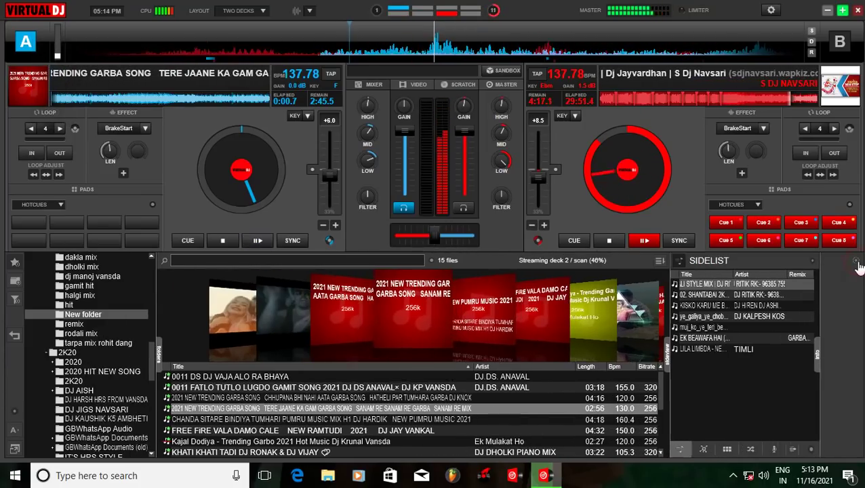
Open the pvt folder under GARBA and select the TUM HI AANA [ HINDI GARBO 2021 ] track
{"action": "scroll", "coordinate": [385, 330], "scroll_direction": "down", "scroll_amount": 4}
{"action": "scroll", "coordinate": [450, 320], "scroll_direction": "down", "scroll_amount": 6}
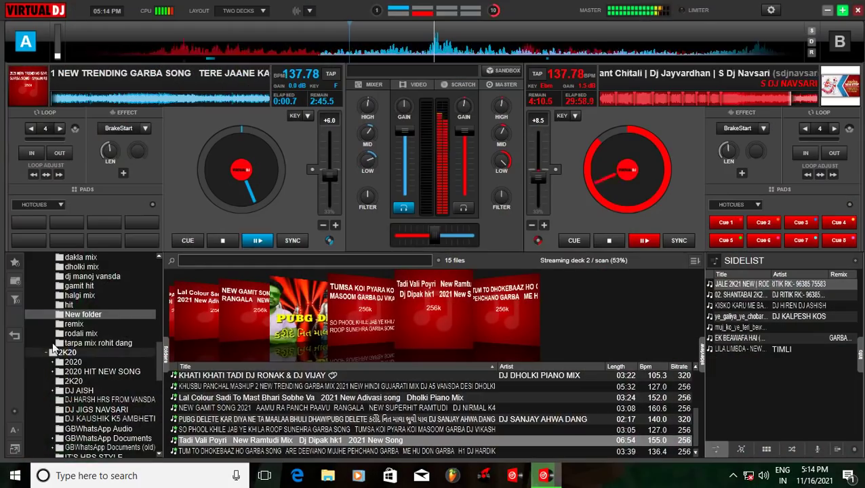
{"action": "scroll", "coordinate": [78, 342], "scroll_direction": "up", "scroll_amount": 4}
{"action": "scroll", "coordinate": [78, 342], "scroll_direction": "up", "scroll_amount": 3}
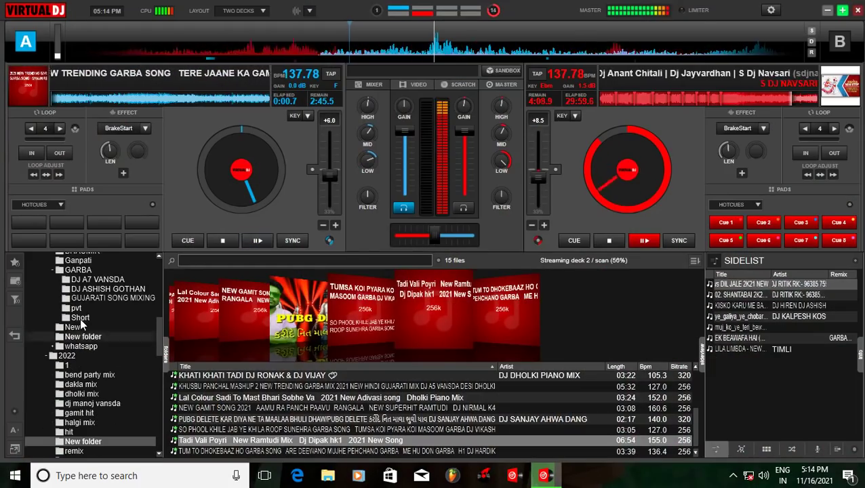
{"action": "left_click", "coordinate": [78, 309]}
{"action": "scroll", "coordinate": [364, 300], "scroll_direction": "down", "scroll_amount": 12}
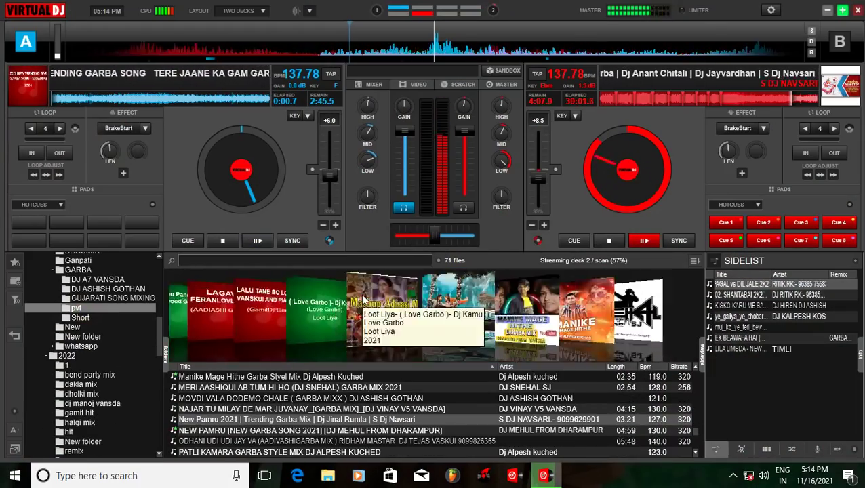
{"action": "scroll", "coordinate": [428, 323], "scroll_direction": "down", "scroll_amount": 6}
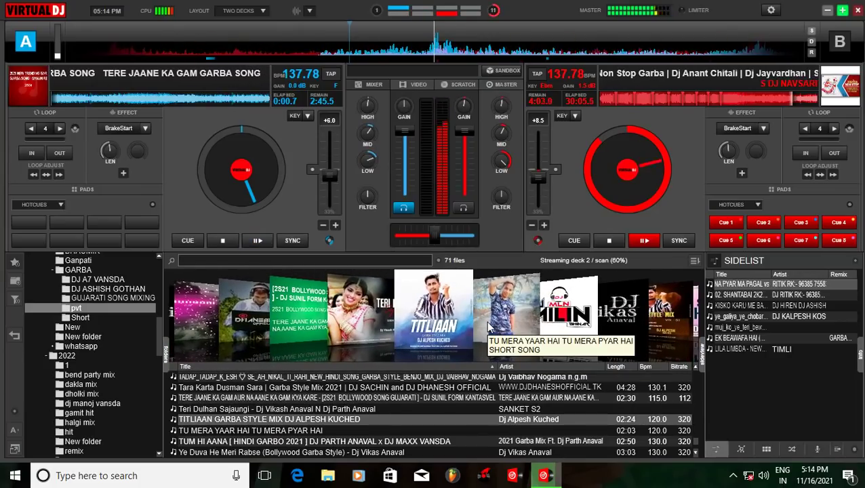
{"action": "scroll", "coordinate": [488, 327], "scroll_direction": "down", "scroll_amount": 1}
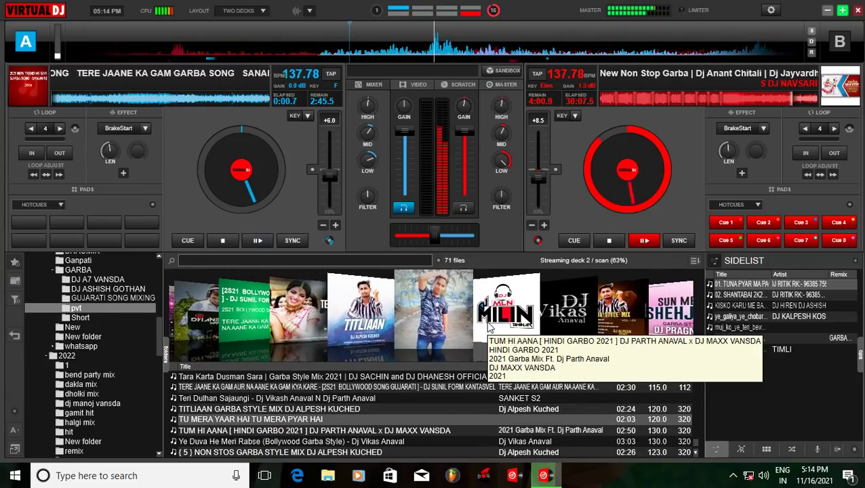
{"action": "scroll", "coordinate": [490, 328], "scroll_direction": "down", "scroll_amount": 1}
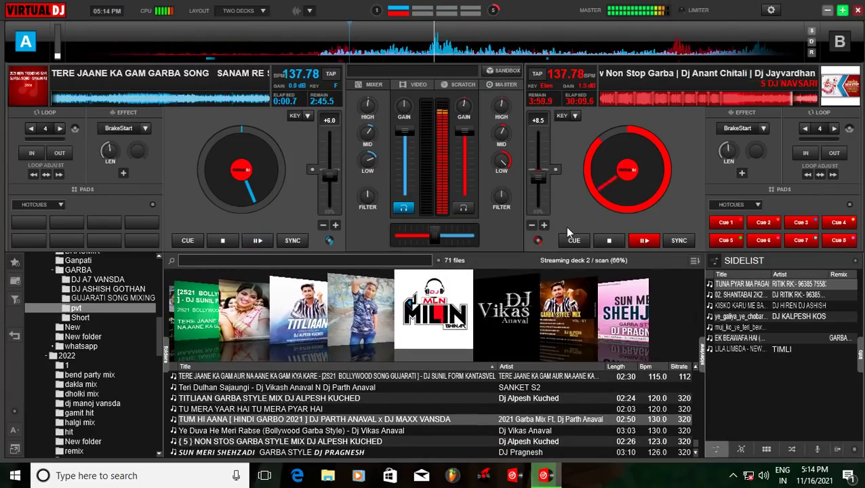
{"action": "mouse_move", "coordinate": [499, 6]}
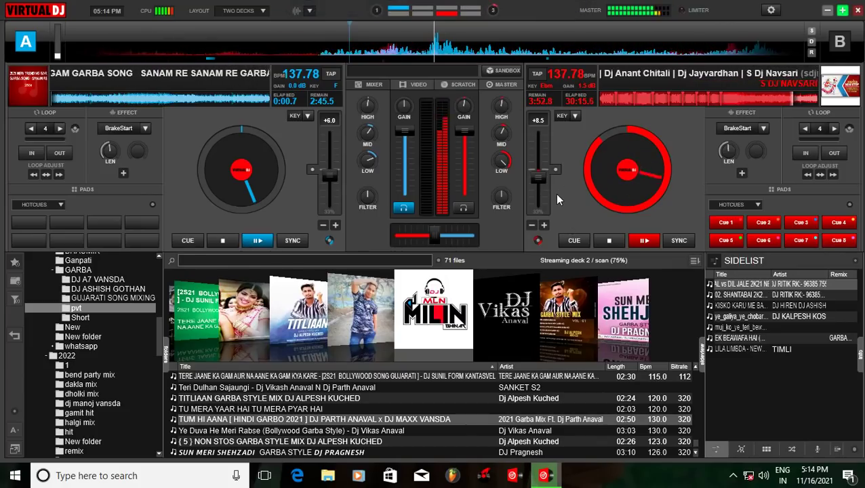
{"action": "key", "text": "XF86AudioRaiseVolume"}
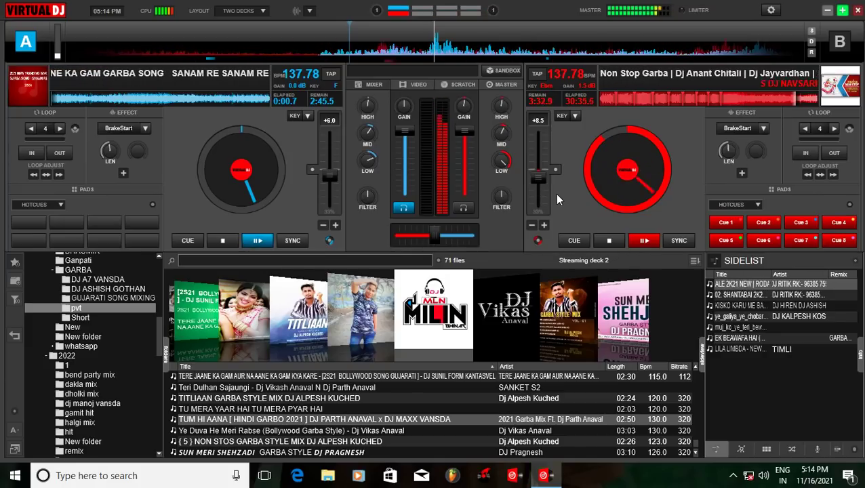
Adjust the system volume, lowering it to 84 and bringing it back up to 90
{"action": "key", "text": "XF86AudioRaiseVolume"}
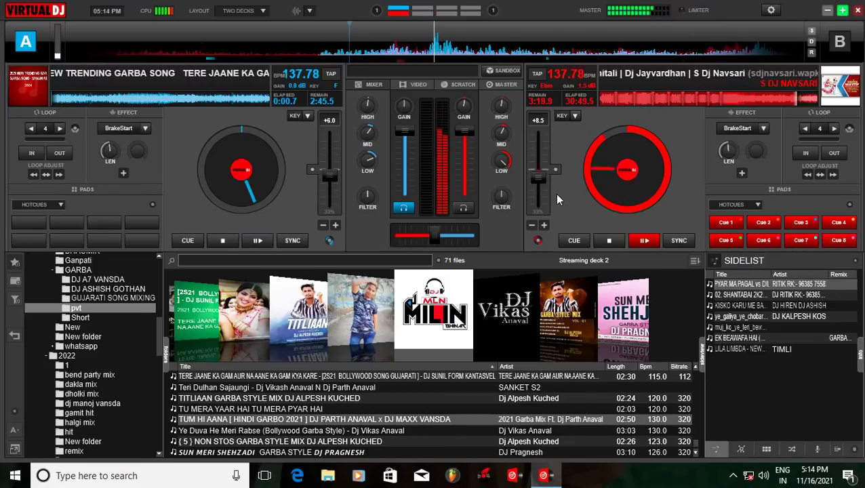
{"action": "key", "text": "XF86AudioRaiseVolume"}
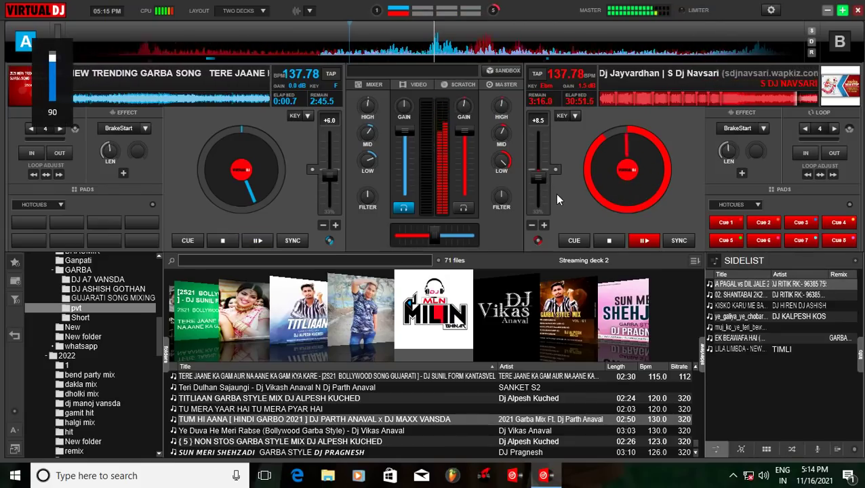
{"action": "key", "text": "XF86AudioLowerVolume"}
{"action": "key", "text": "XF86AudioLowerVolume"}
{"action": "key", "text": "XF86AudioLowerVolume"}
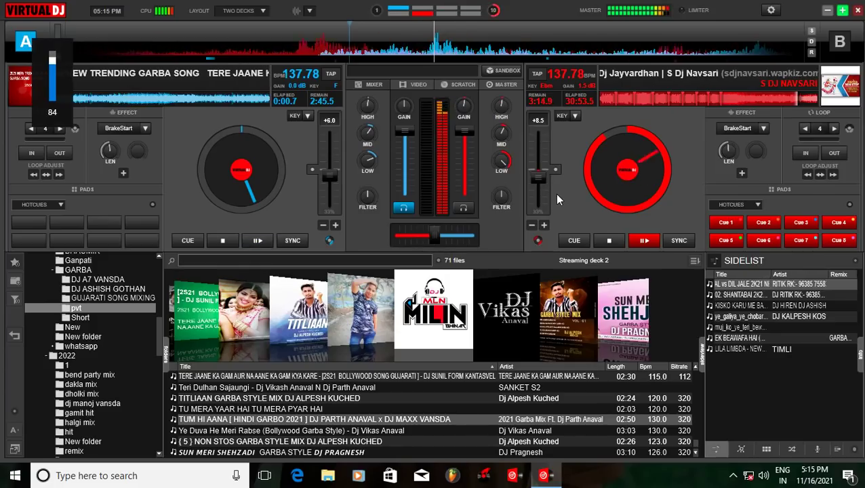
{"action": "key", "text": "XF86AudioRaiseVolume"}
{"action": "key", "text": "XF86AudioRaiseVolume"}
{"action": "key", "text": "XF86AudioRaiseVolume"}
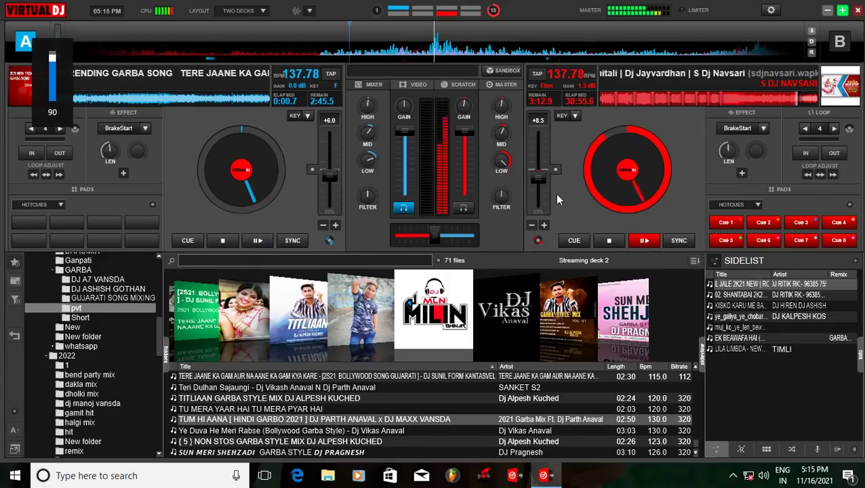
{"action": "key", "text": "XF86AudioRaiseVolume"}
{"action": "key", "text": "XF86AudioRaiseVolume"}
{"action": "key", "text": "XF86AudioRaiseVolume"}
{"action": "key", "text": "XF86AudioRaiseVolume"}
{"action": "key", "text": "XF86AudioRaiseVolume"}
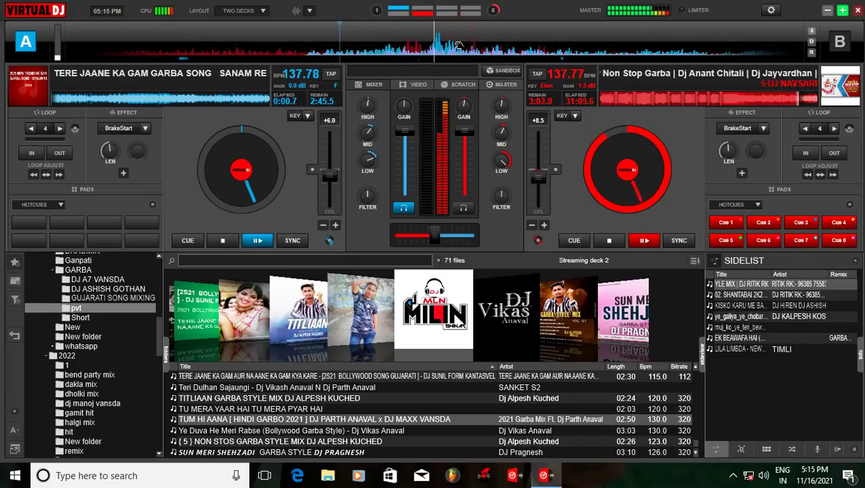
Set Cue 1 at the current start point of the deck A track and lower the system volume to 86
{"action": "key", "text": "1"}
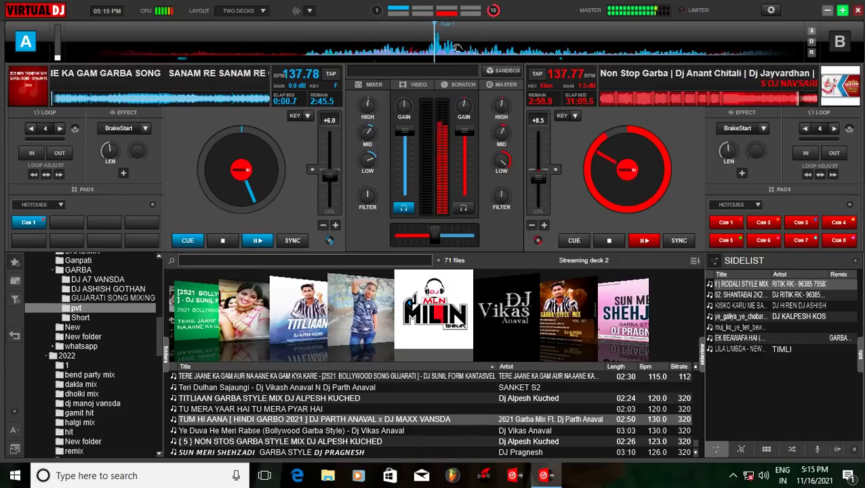
{"action": "key", "text": "XF86AudioLowerVolume"}
{"action": "key", "text": "XF86AudioLowerVolume"}
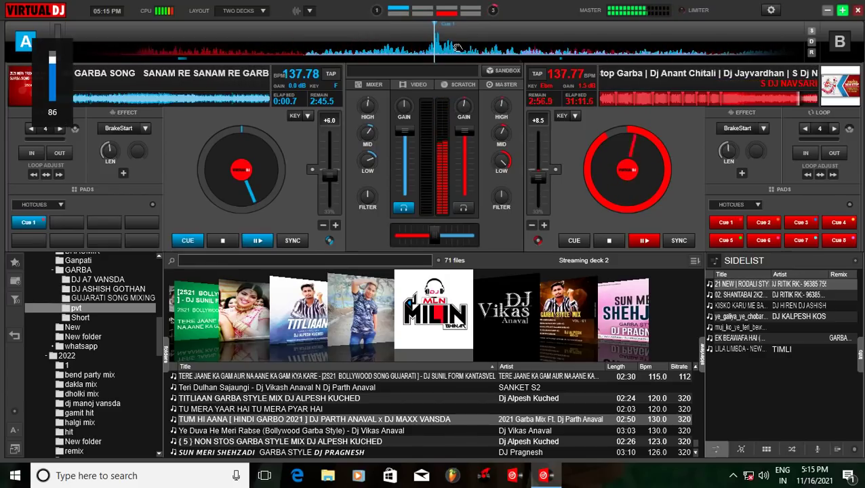
Remap the keyboard's B key to the automix action mix_now_nosync in the custom mapping and close the settings
{"action": "left_click", "coordinate": [771, 10]}
{"action": "left_click", "coordinate": [170, 157]}
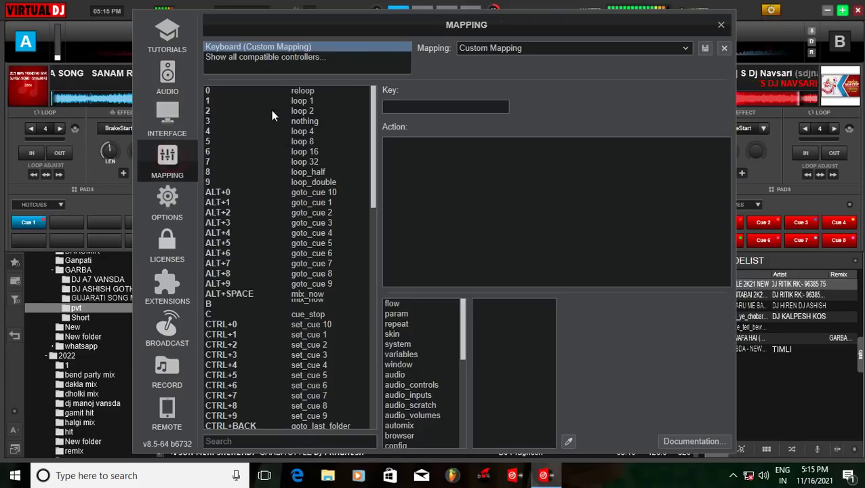
{"action": "scroll", "coordinate": [319, 162], "scroll_direction": "down", "scroll_amount": 1}
{"action": "scroll", "coordinate": [319, 160], "scroll_direction": "down", "scroll_amount": 2}
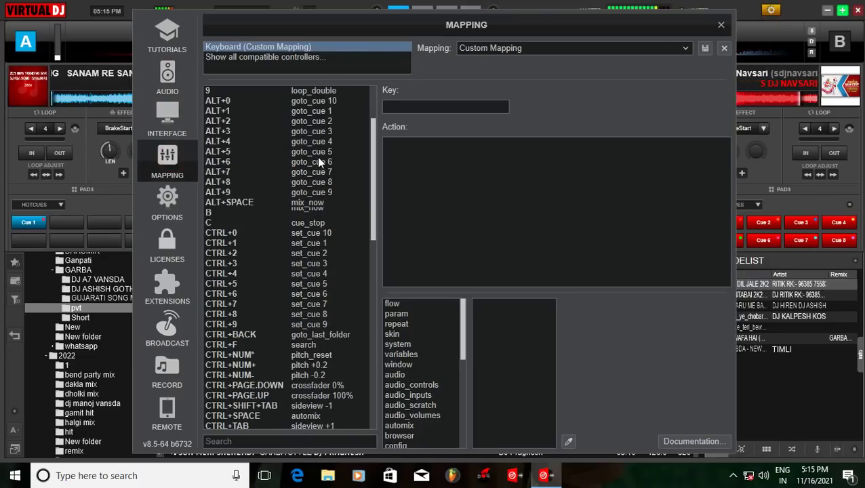
{"action": "scroll", "coordinate": [318, 160], "scroll_direction": "down", "scroll_amount": 4}
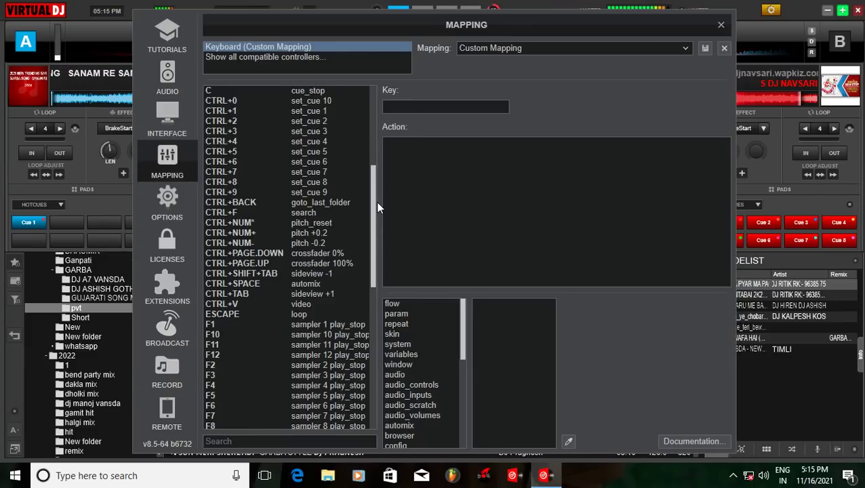
{"action": "scroll", "coordinate": [371, 201], "scroll_direction": "up", "scroll_amount": 3}
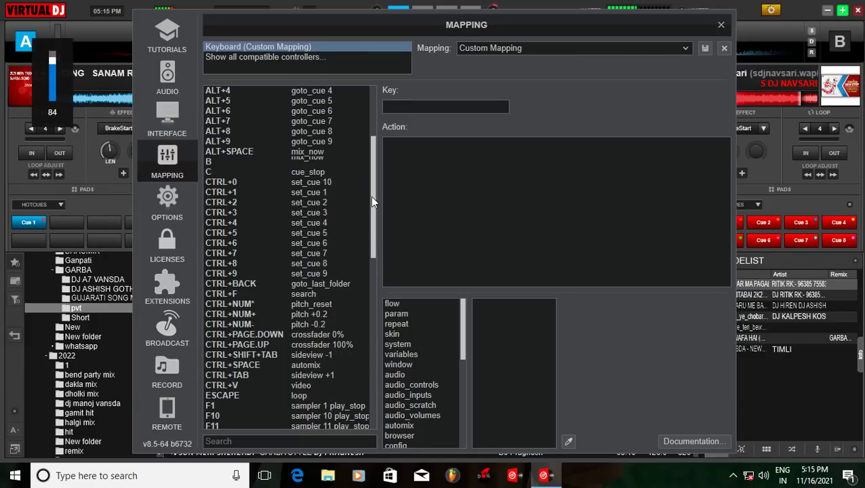
{"action": "left_click", "coordinate": [319, 163]}
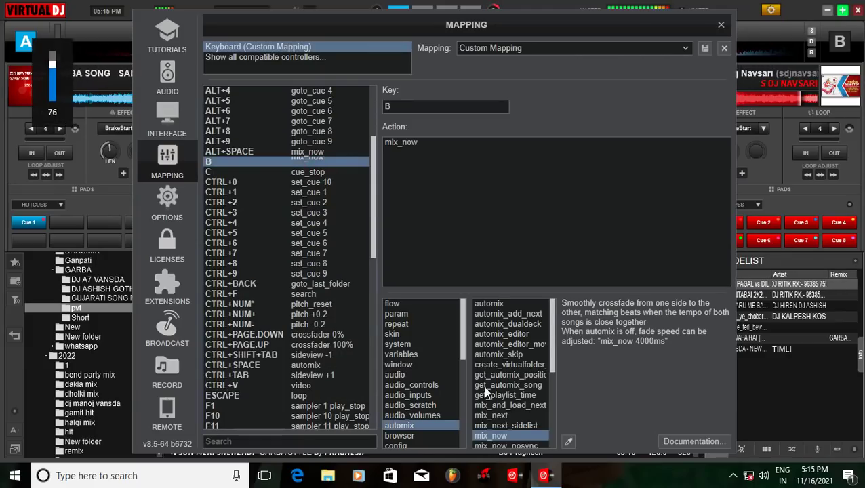
{"action": "left_click", "coordinate": [492, 436]}
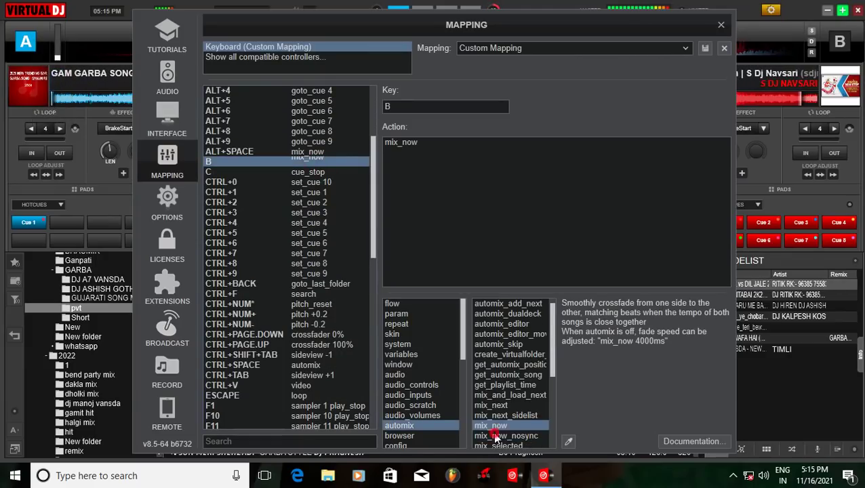
{"action": "left_click", "coordinate": [495, 436]}
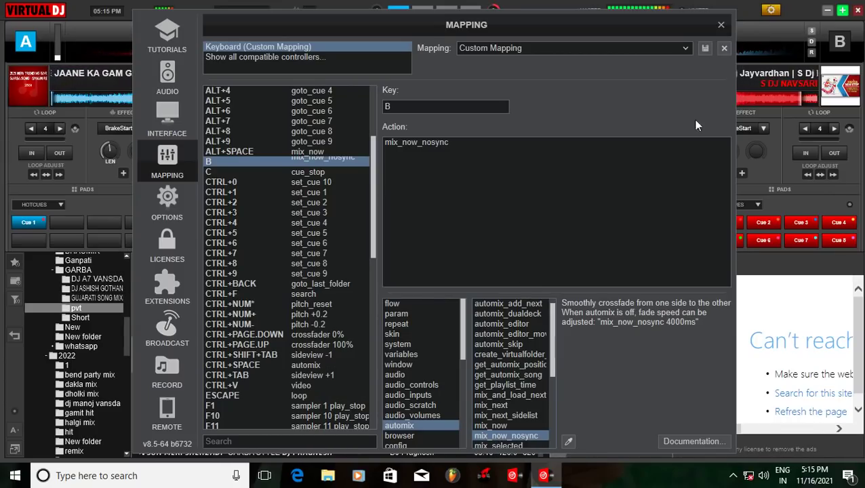
{"action": "left_click", "coordinate": [720, 25]}
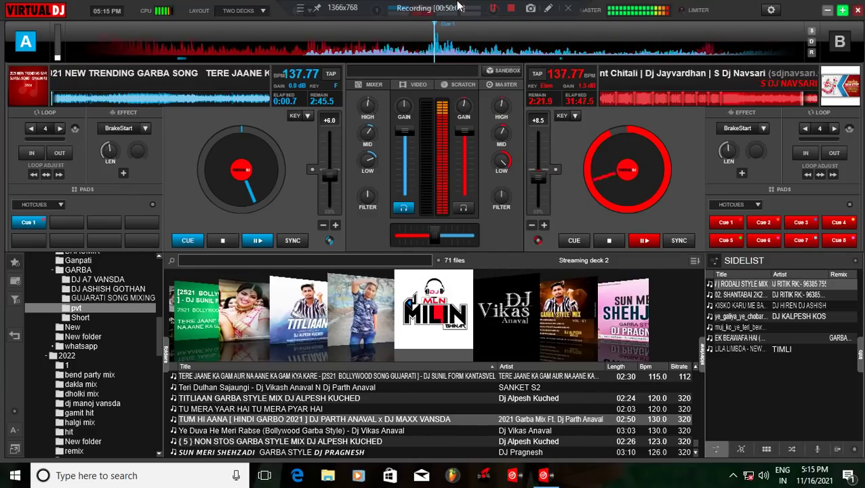
Make deck A active, start the Tere Jaane Ka Gam garba song and crossfade to it from deck B
{"action": "left_click", "coordinate": [566, 136]}
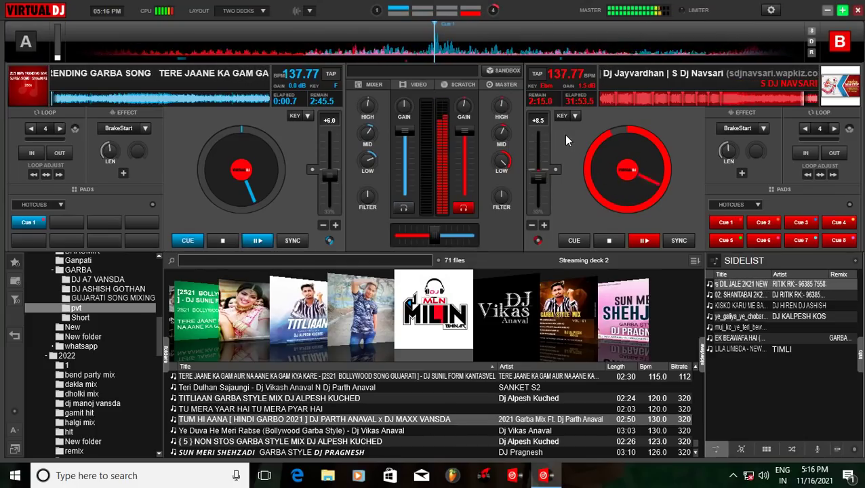
{"action": "key", "text": "Tab"}
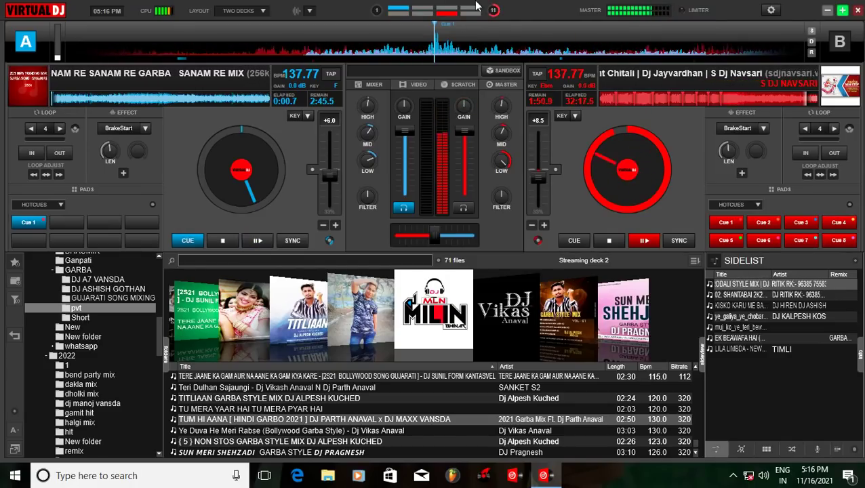
{"action": "mouse_move", "coordinate": [477, 7]}
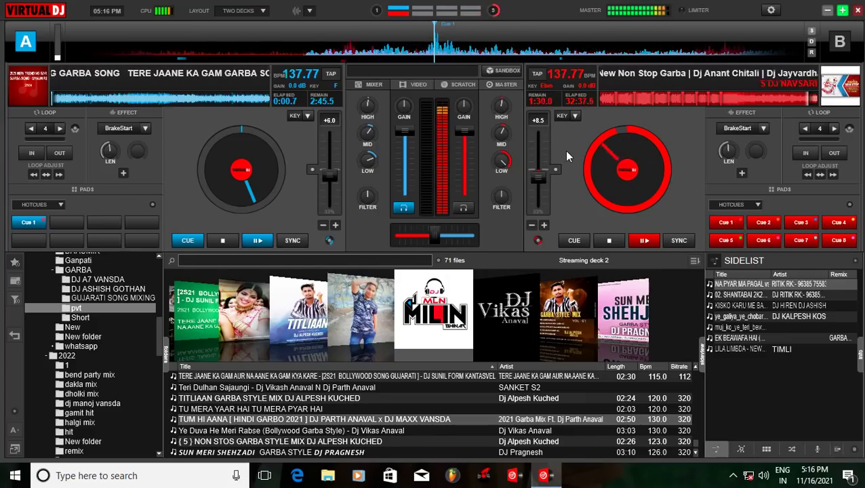
{"action": "key", "text": "space"}
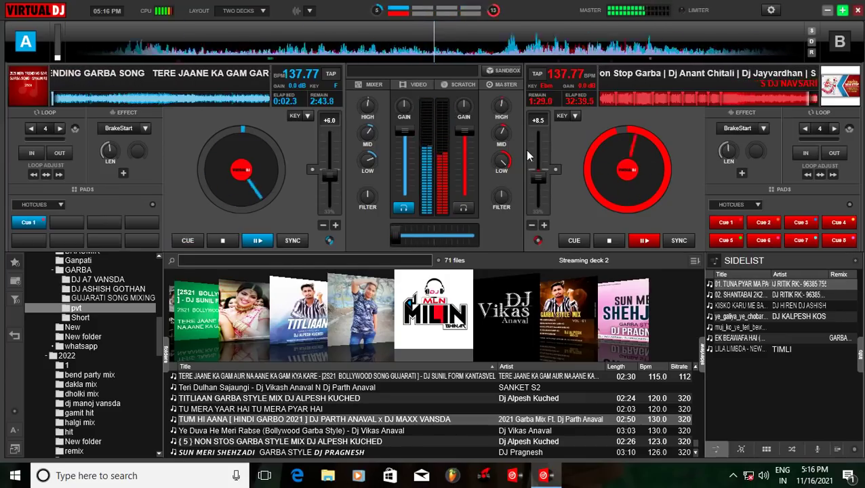
{"action": "left_click_drag", "start_coordinate": [335, 183], "coordinate": [328, 177]}
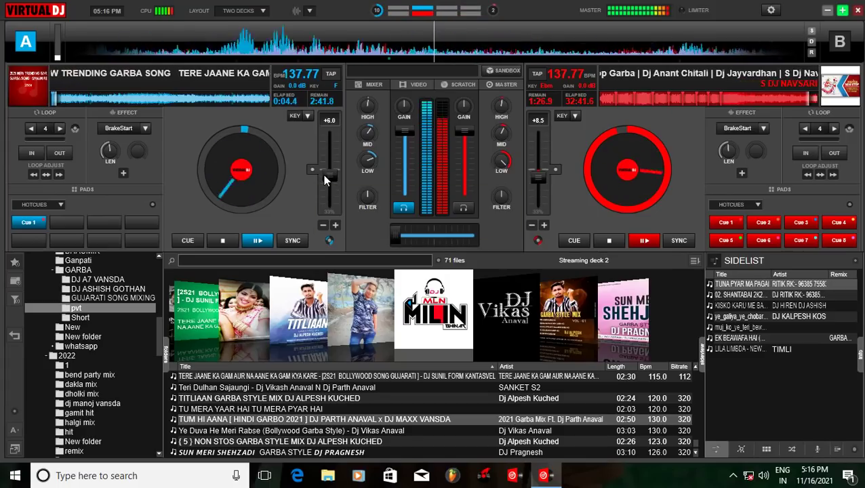
{"action": "left_click_drag", "start_coordinate": [325, 178], "coordinate": [326, 183]}
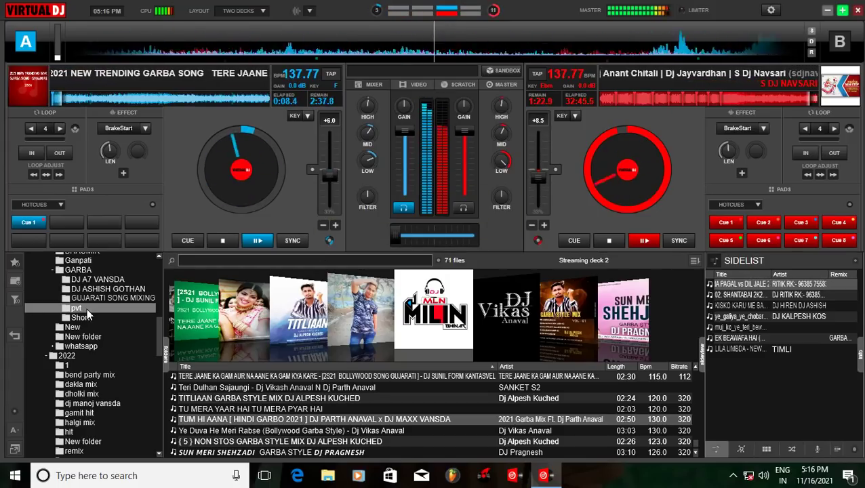
Raise deck A's low EQ to 100% and stop the deck B track with the BrakeStart effect
{"action": "mouse_move", "coordinate": [370, 164]}
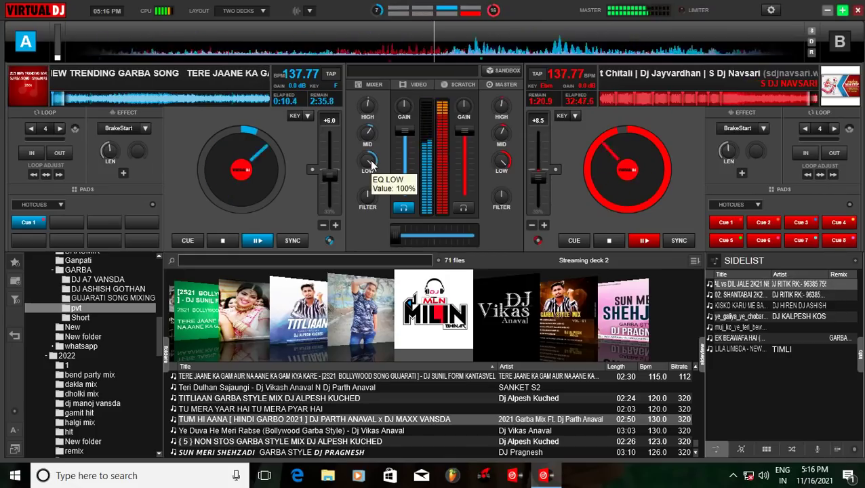
{"action": "left_click_drag", "start_coordinate": [370, 164], "coordinate": [370, 160]}
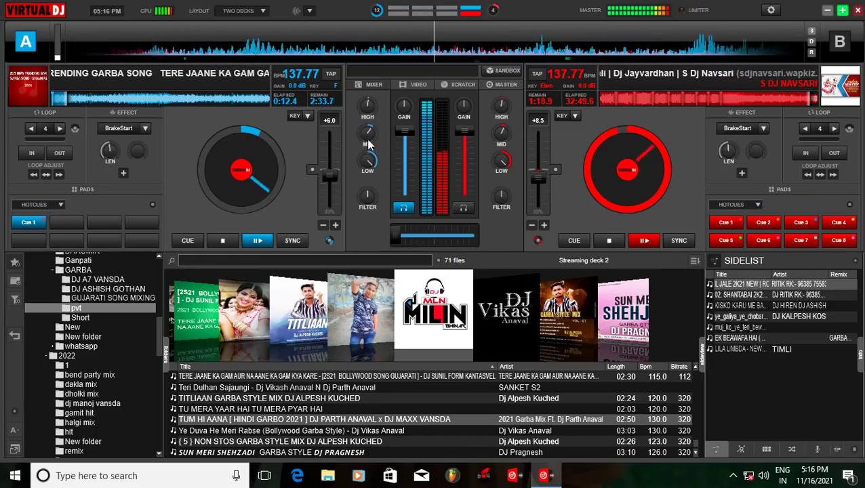
{"action": "left_click", "coordinate": [735, 129]}
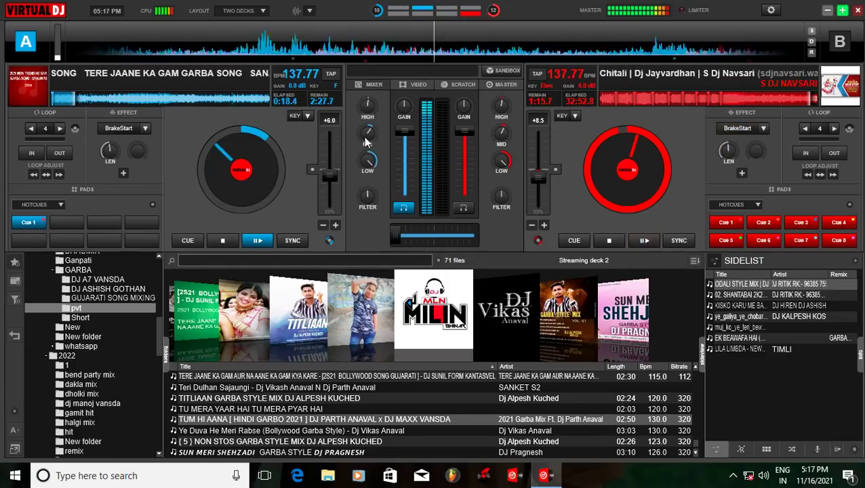
Lower deck A's volume level to 84%
{"action": "scroll", "coordinate": [366, 141], "scroll_direction": "down", "scroll_amount": 3}
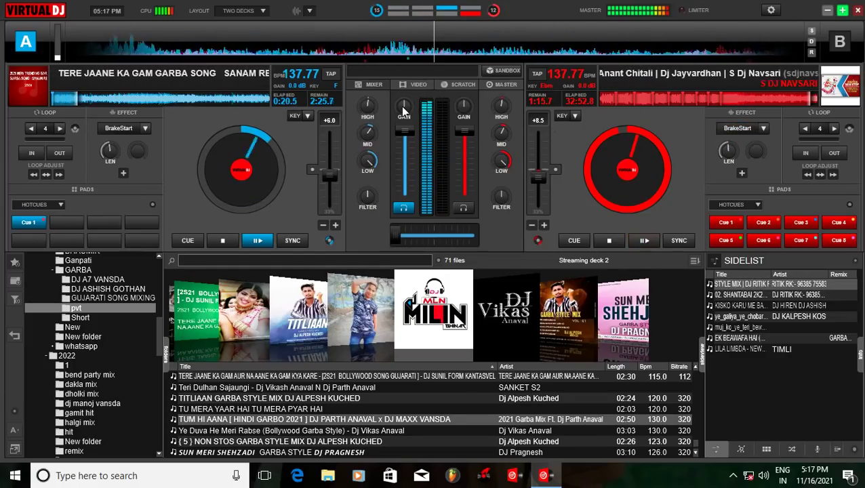
{"action": "left_click_drag", "start_coordinate": [403, 128], "coordinate": [404, 133]}
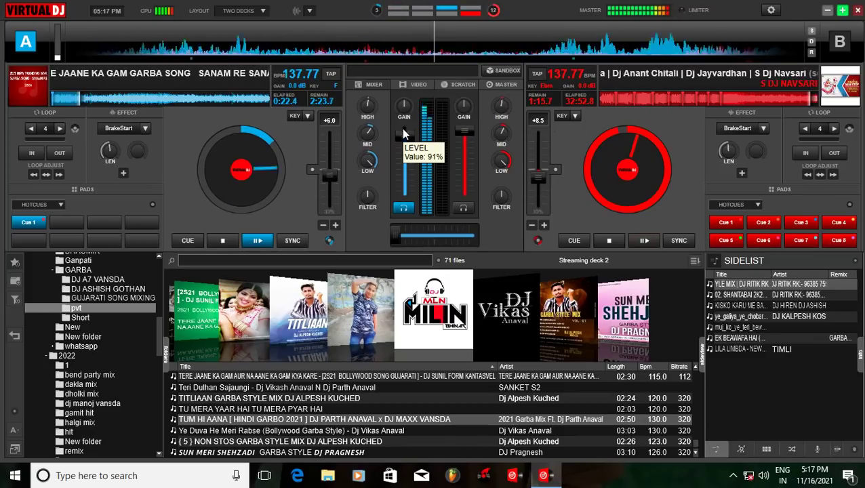
{"action": "scroll", "coordinate": [403, 133], "scroll_direction": "down", "scroll_amount": 2}
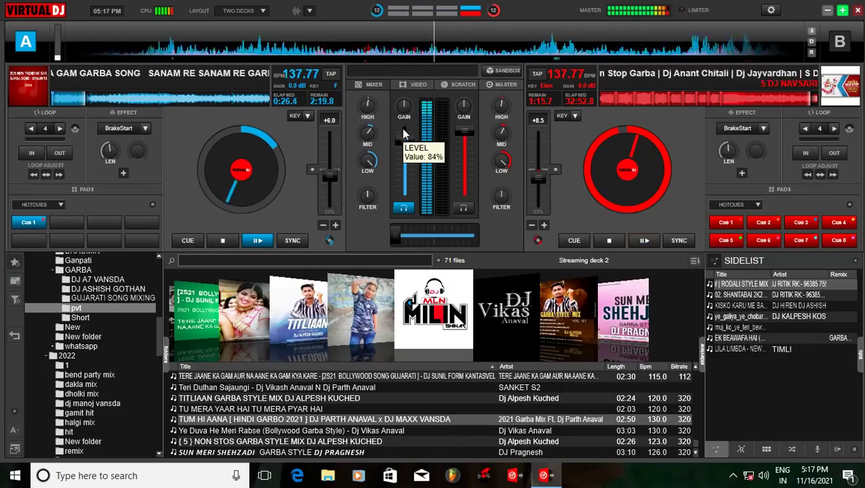
Lower the master volume to 78% in the master controls and return to the mixer view
{"action": "left_click", "coordinate": [499, 84]}
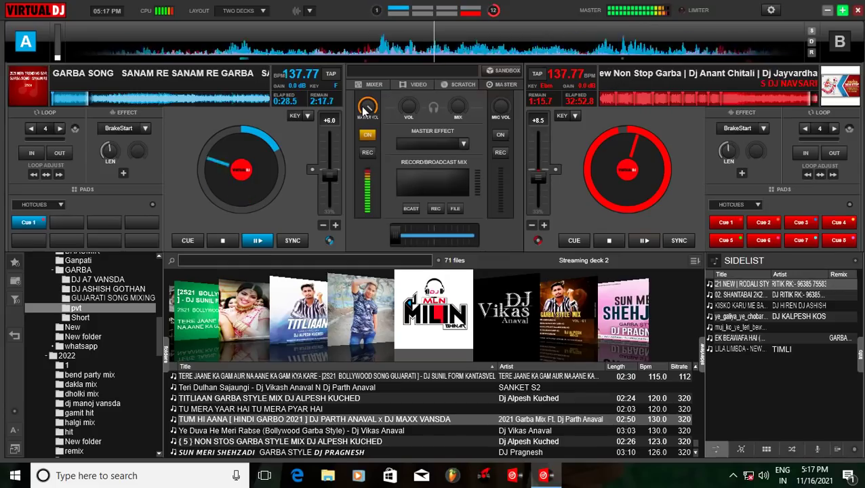
{"action": "mouse_move", "coordinate": [364, 110]}
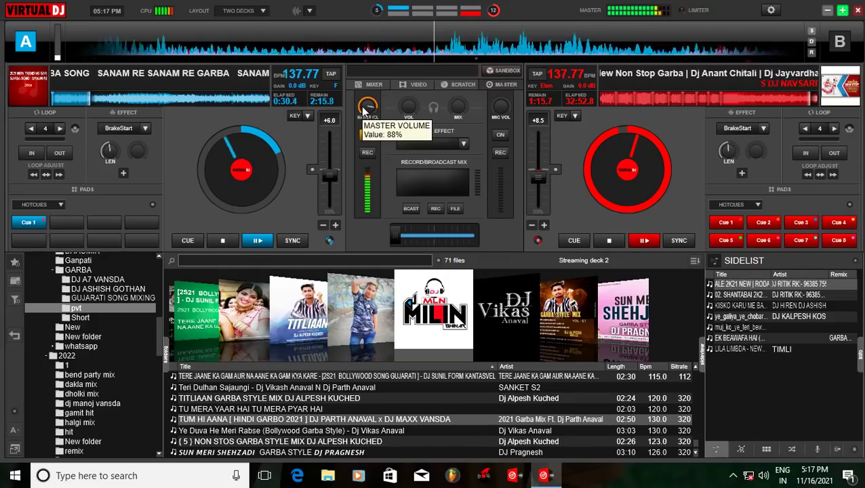
{"action": "scroll", "coordinate": [367, 107], "scroll_direction": "down", "scroll_amount": 5}
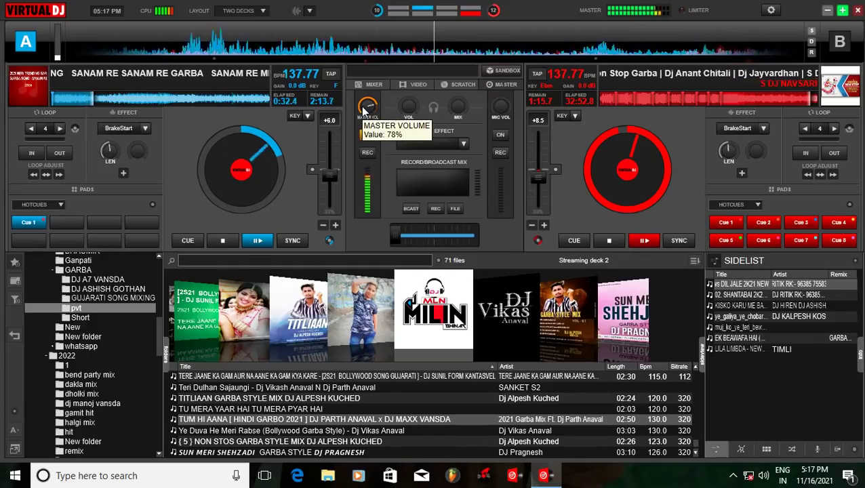
{"action": "left_click", "coordinate": [370, 84]}
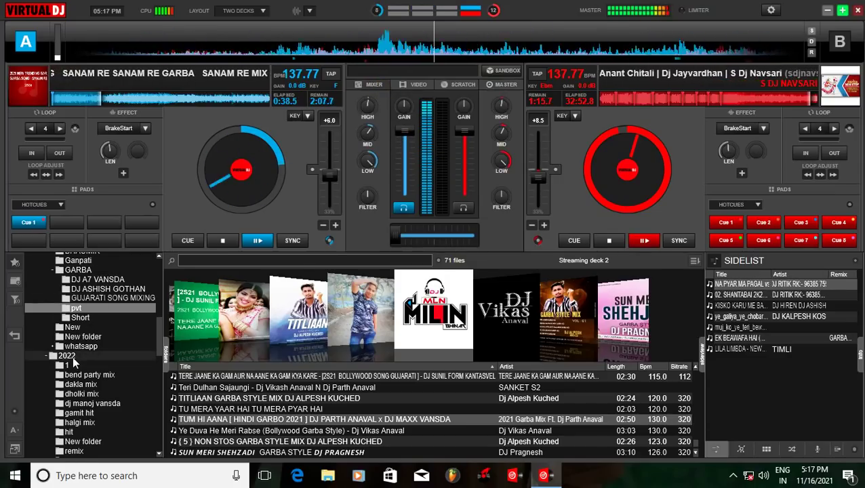
Open New folder under 2022 and select the 2021 NEW TRENDING GARBA SONG CHHUPANA BHI NAHI AATA track
{"action": "scroll", "coordinate": [72, 356], "scroll_direction": "down", "scroll_amount": 3}
{"action": "scroll", "coordinate": [73, 356], "scroll_direction": "down", "scroll_amount": 1}
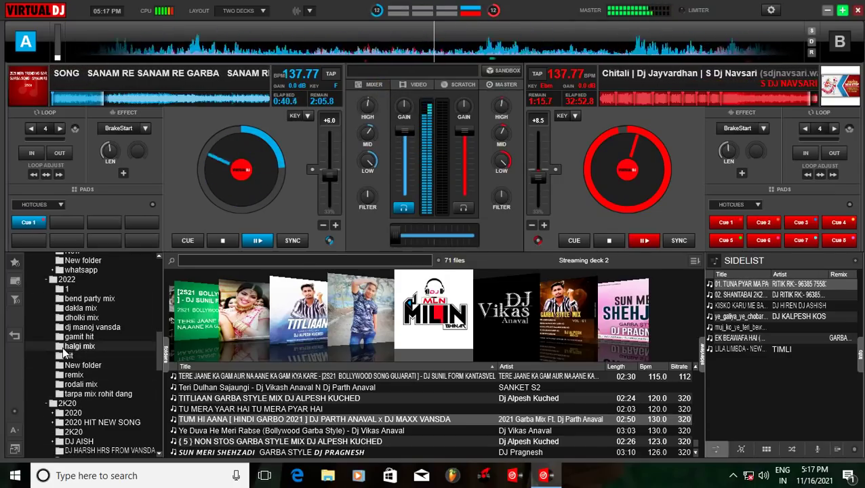
{"action": "left_click", "coordinate": [74, 366]}
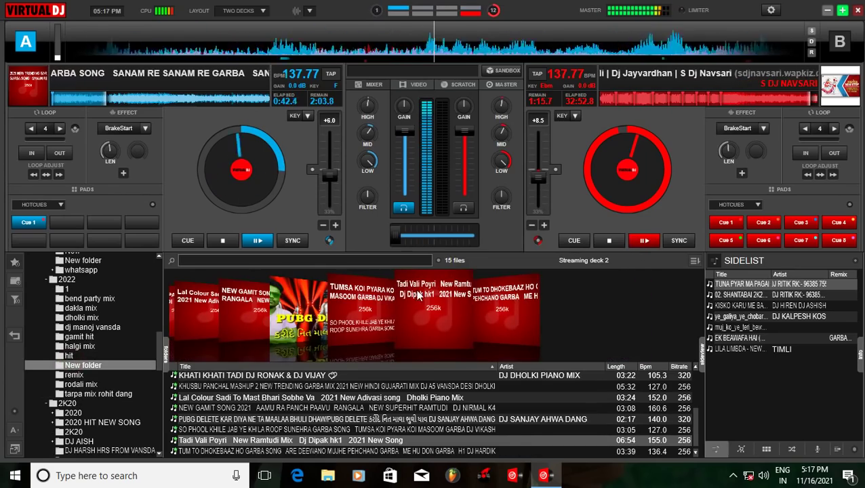
{"action": "scroll", "coordinate": [438, 303], "scroll_direction": "up", "scroll_amount": 10}
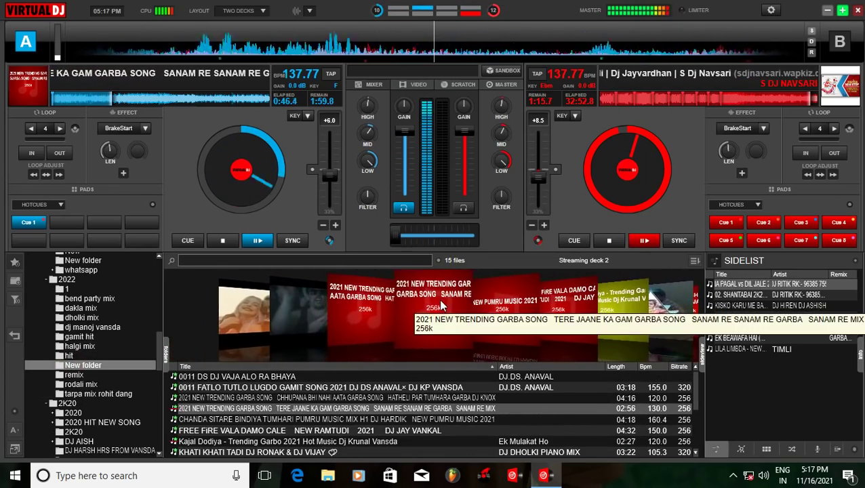
{"action": "scroll", "coordinate": [442, 306], "scroll_direction": "up", "scroll_amount": 1}
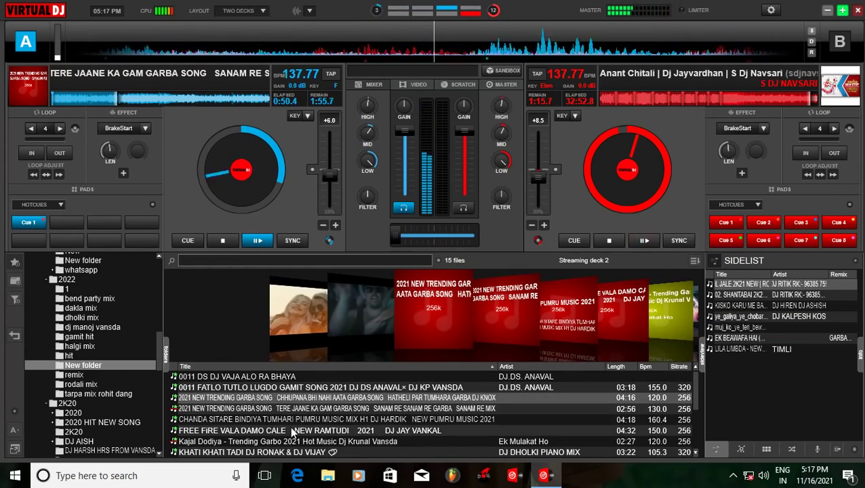
Look through the tracks in New folder under 2022 for the next song to play
{"action": "scroll", "coordinate": [361, 321], "scroll_direction": "down", "scroll_amount": 6}
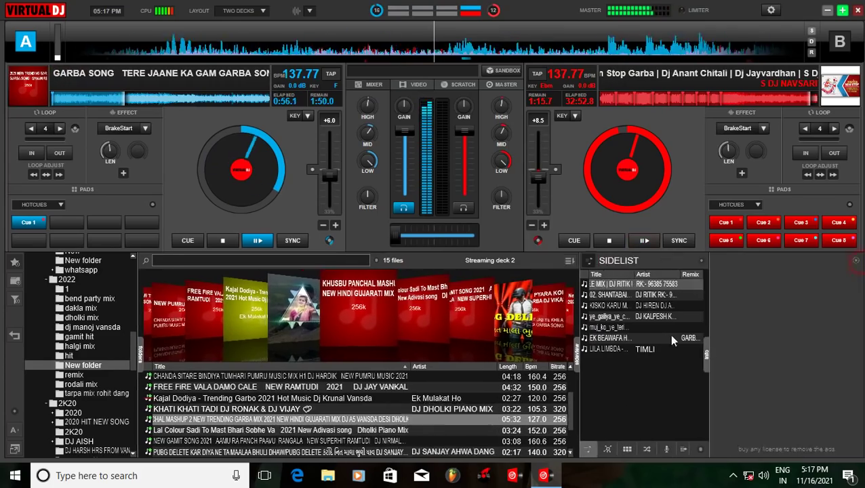
{"action": "scroll", "coordinate": [367, 313], "scroll_direction": "down", "scroll_amount": 6}
{"action": "scroll", "coordinate": [366, 313], "scroll_direction": "up", "scroll_amount": 2}
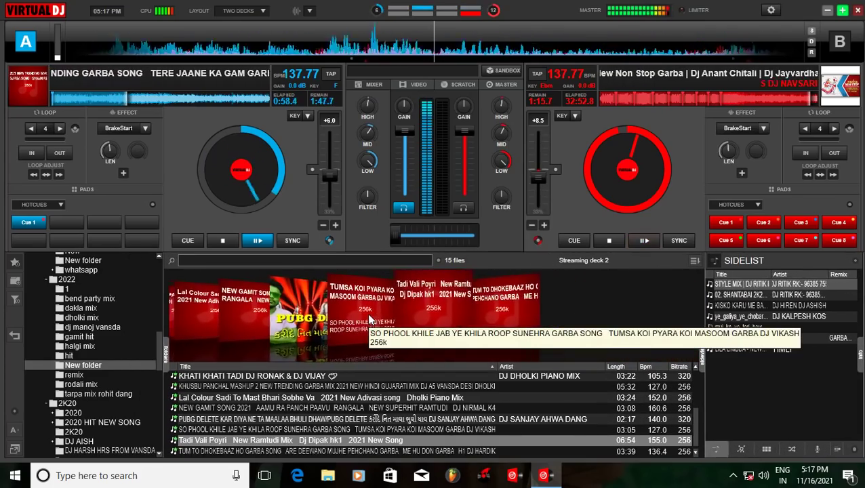
{"action": "scroll", "coordinate": [367, 313], "scroll_direction": "up", "scroll_amount": 11}
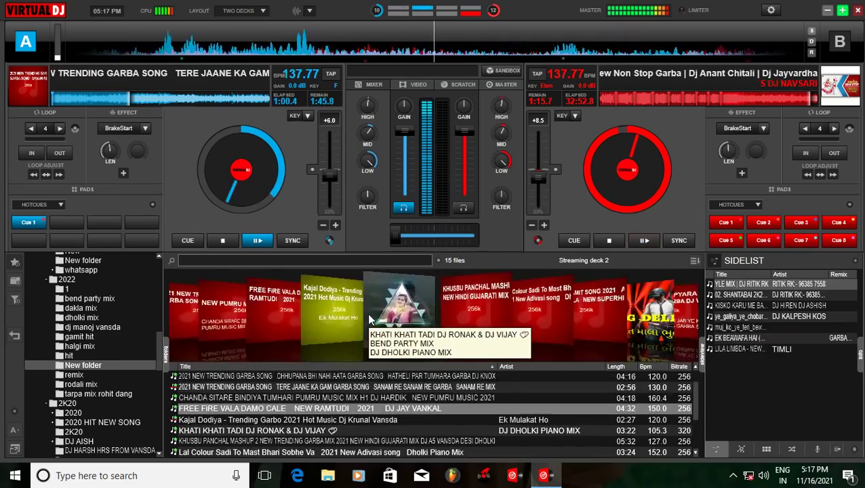
{"action": "scroll", "coordinate": [366, 314], "scroll_direction": "down", "scroll_amount": 1}
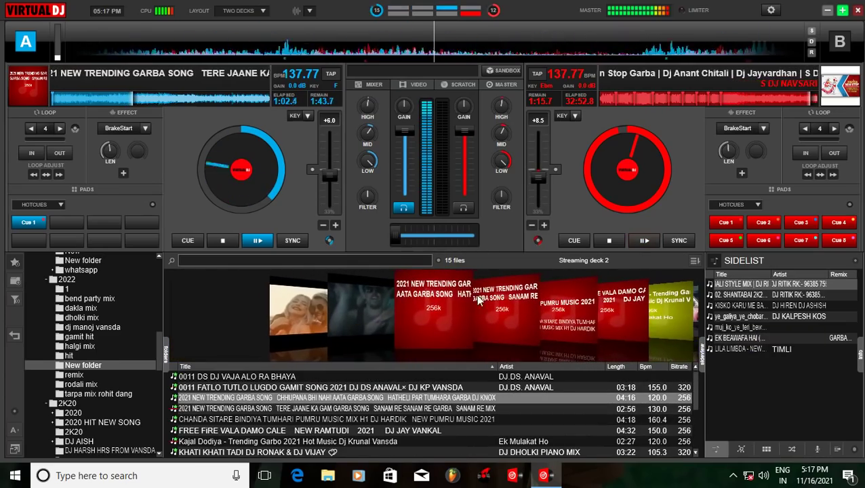
{"action": "scroll", "coordinate": [446, 316], "scroll_direction": "down", "scroll_amount": 4}
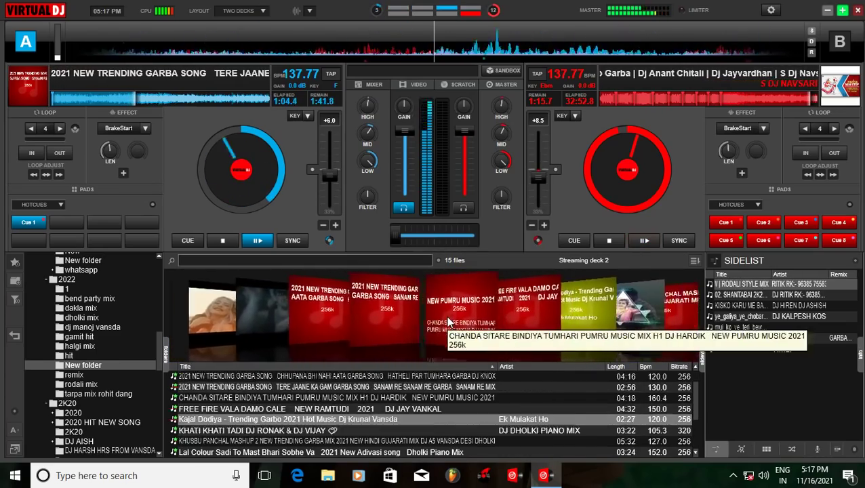
{"action": "scroll", "coordinate": [446, 316], "scroll_direction": "down", "scroll_amount": 8}
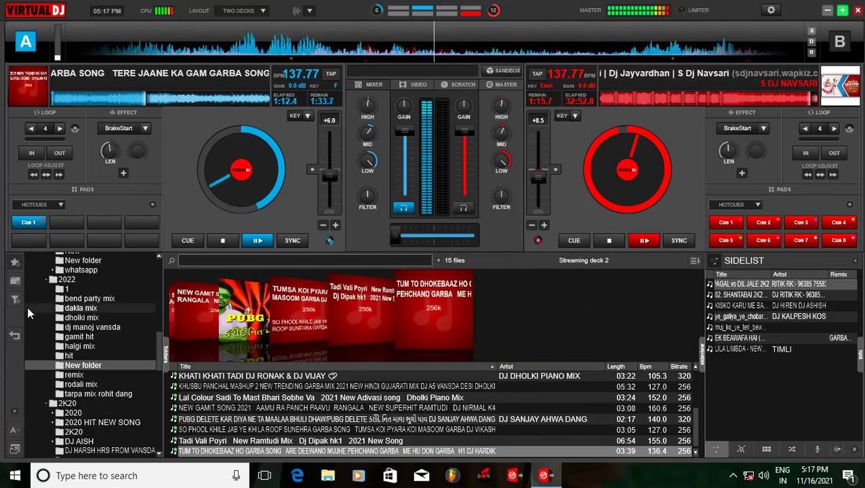
Load LAGAVI NE FERANLOVLY BPM140 from the pvt folder under 2021 GARBA onto deck B and raise its gain to 2.8 dB
{"action": "scroll", "coordinate": [108, 311], "scroll_direction": "up", "scroll_amount": 3}
{"action": "scroll", "coordinate": [109, 311], "scroll_direction": "up", "scroll_amount": 3}
{"action": "left_click", "coordinate": [76, 333]}
{"action": "scroll", "coordinate": [422, 323], "scroll_direction": "up", "scroll_amount": 4}
{"action": "scroll", "coordinate": [425, 331], "scroll_direction": "up", "scroll_amount": 2}
{"action": "scroll", "coordinate": [500, 313], "scroll_direction": "up", "scroll_amount": 8}
{"action": "scroll", "coordinate": [498, 314], "scroll_direction": "down", "scroll_amount": 1}
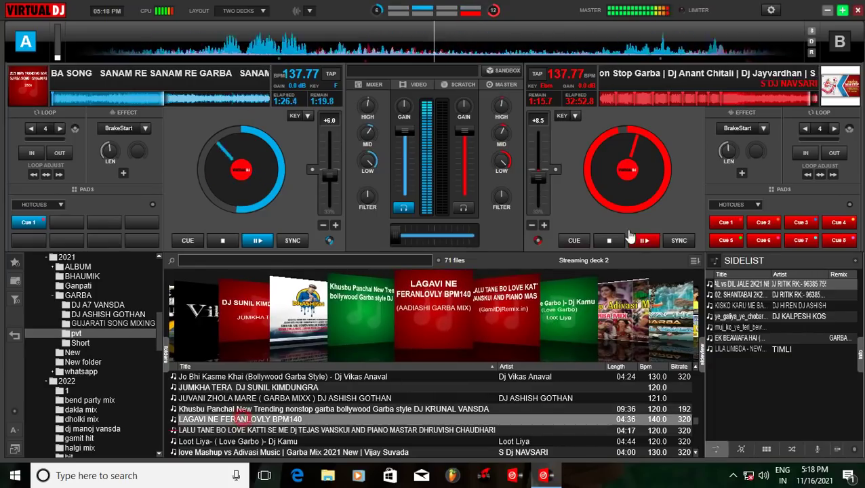
{"action": "left_click_drag", "start_coordinate": [388, 419], "coordinate": [658, 195]}
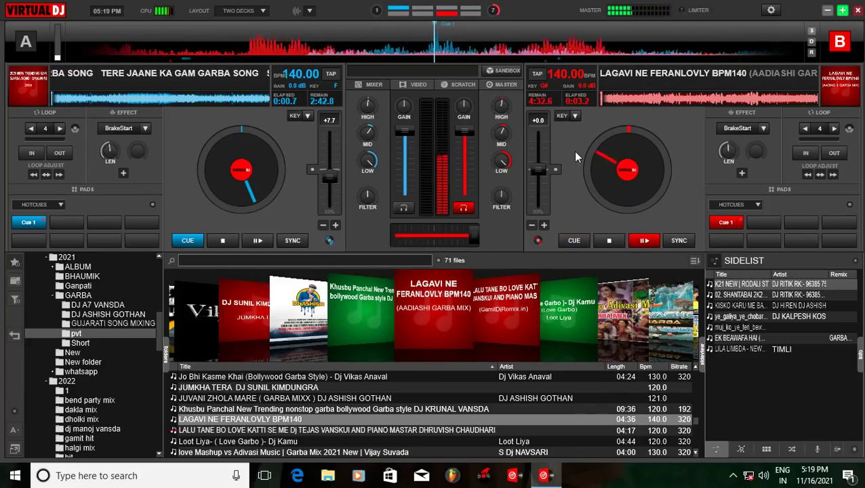
{"action": "mouse_move", "coordinate": [464, 107]}
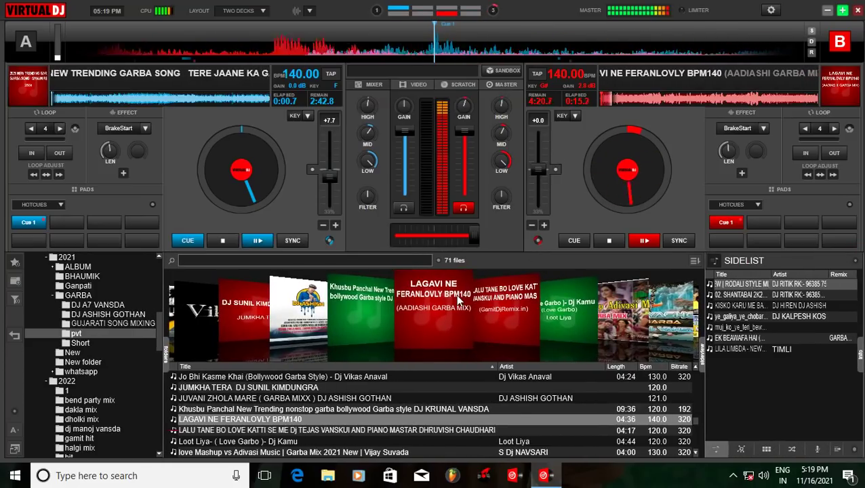
Load Aadivasi Non Stop Timli Mixx 2k21 from the 2021 GARBA folder onto deck A and sync it to deck B
{"action": "scroll", "coordinate": [456, 294], "scroll_direction": "up", "scroll_amount": 1}
{"action": "scroll", "coordinate": [458, 298], "scroll_direction": "up", "scroll_amount": 15}
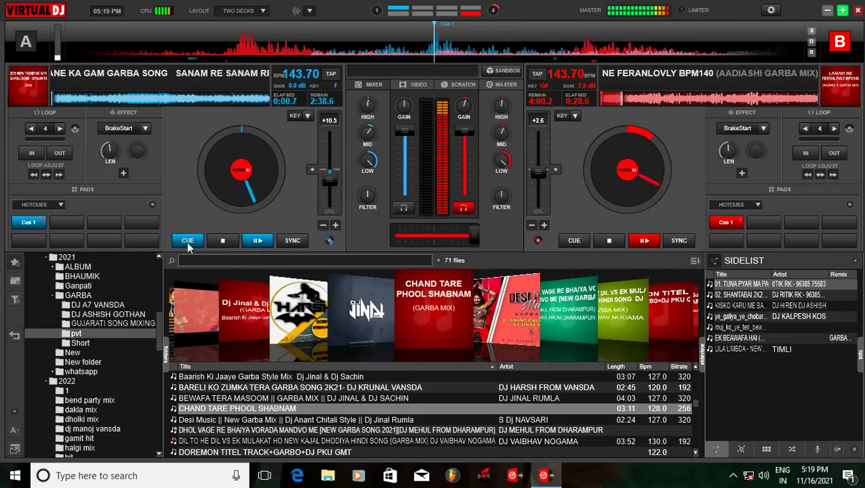
{"action": "left_click", "coordinate": [86, 295]}
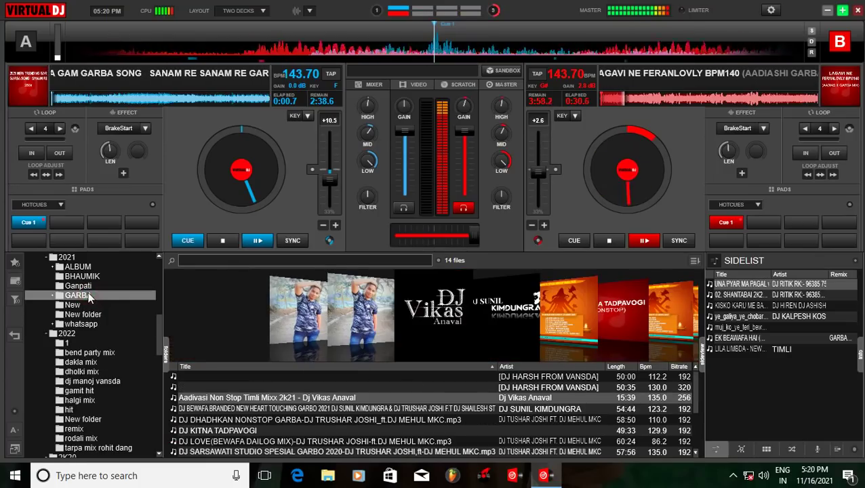
{"action": "left_click_drag", "start_coordinate": [266, 397], "coordinate": [276, 228]}
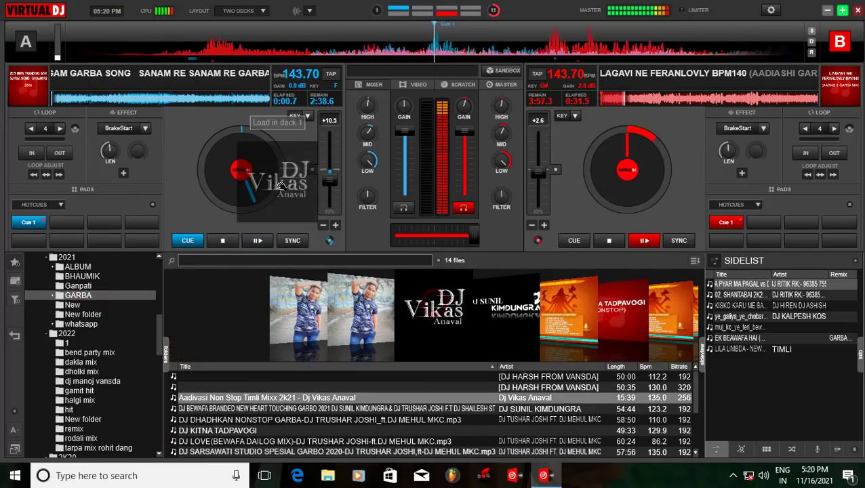
{"action": "left_click", "coordinate": [292, 241]}
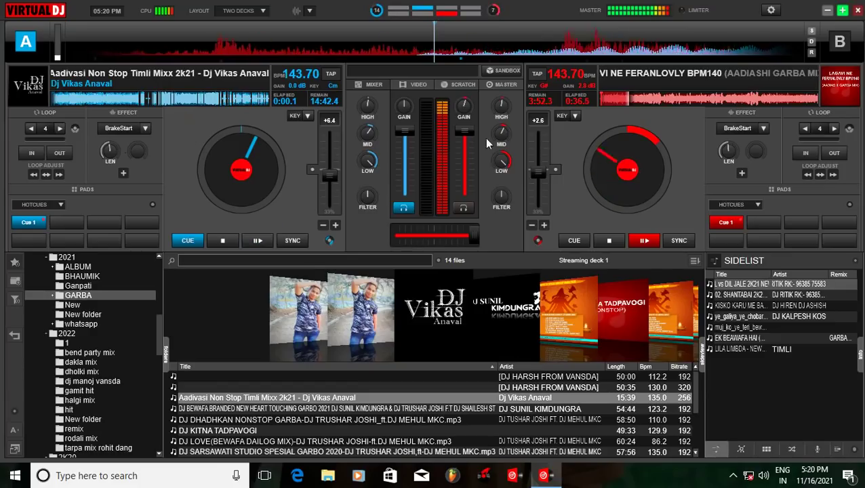
Raise deck B's mid EQ to 75% and adjust its low EQ
{"action": "left_click_drag", "start_coordinate": [501, 145], "coordinate": [500, 140]}
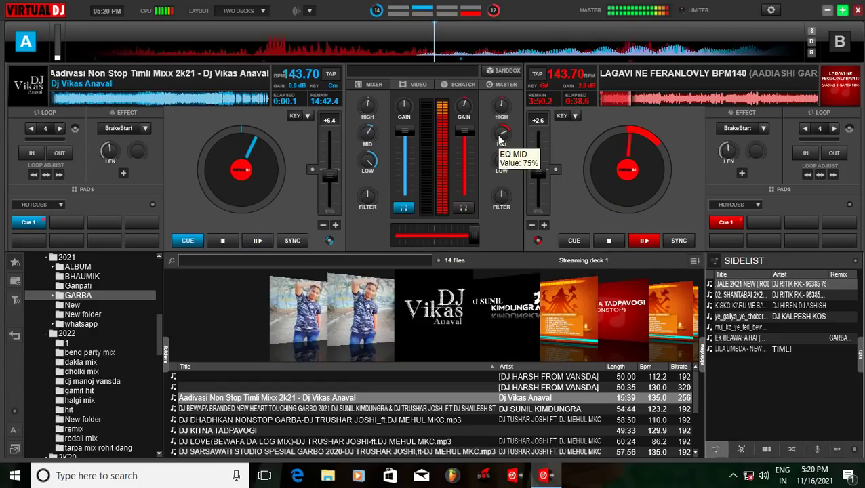
{"action": "left_click_drag", "start_coordinate": [500, 163], "coordinate": [498, 153]}
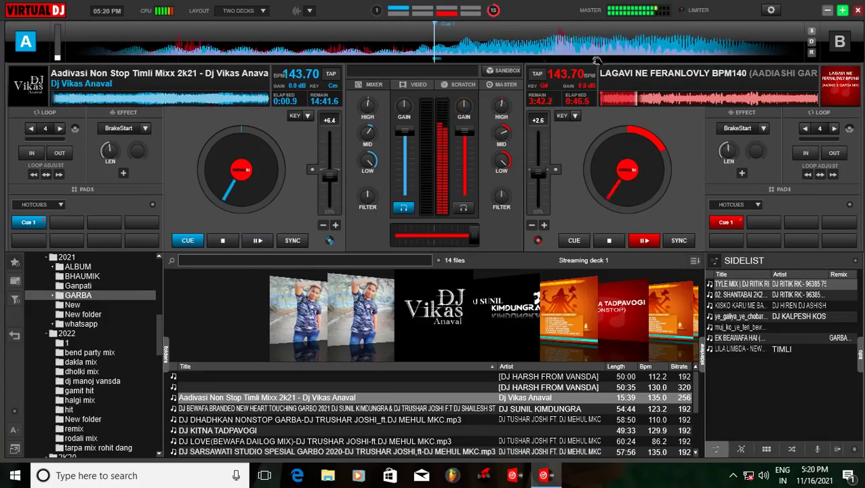
{"action": "scroll", "coordinate": [581, 47], "scroll_direction": "down", "scroll_amount": 2}
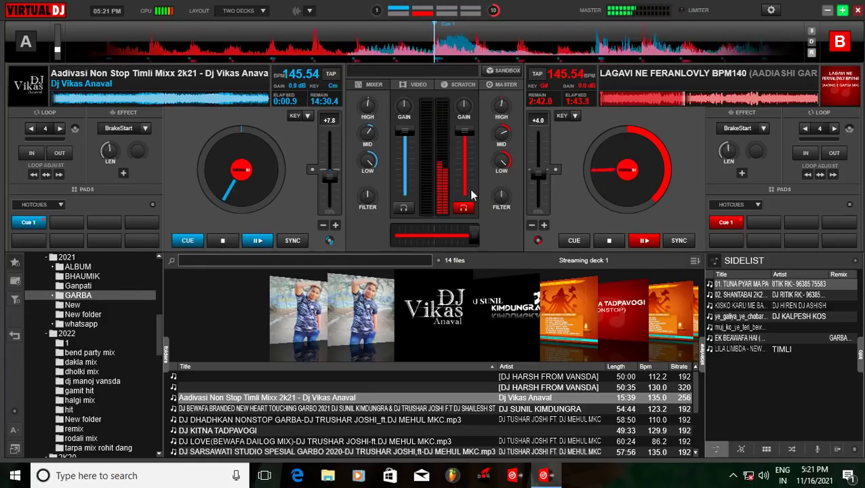
Load NEW PAMRU [NEW GARBA SONG 2021] from the pvt folder under 2021 GARBA onto deck A and sync it to deck B
{"action": "scroll", "coordinate": [436, 311], "scroll_direction": "down", "scroll_amount": 11}
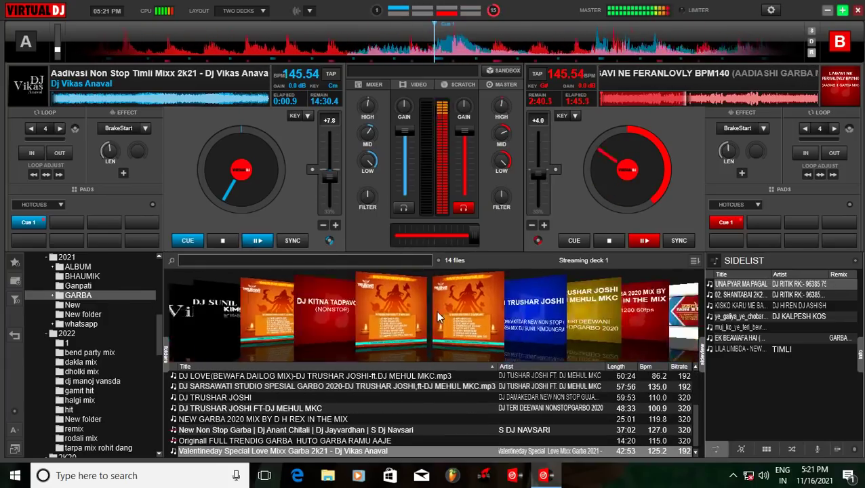
{"action": "left_click", "coordinate": [52, 296]}
{"action": "left_click", "coordinate": [88, 334]}
{"action": "scroll", "coordinate": [435, 325], "scroll_direction": "down", "scroll_amount": 15}
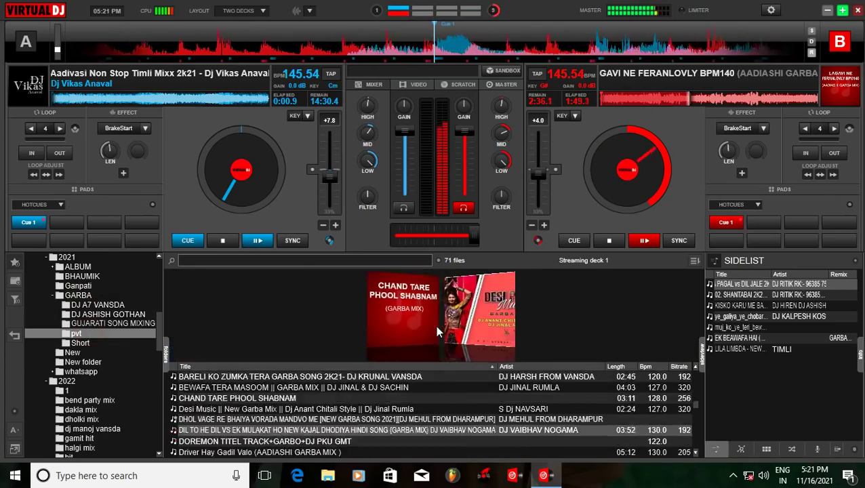
{"action": "scroll", "coordinate": [438, 326], "scroll_direction": "down", "scroll_amount": 10}
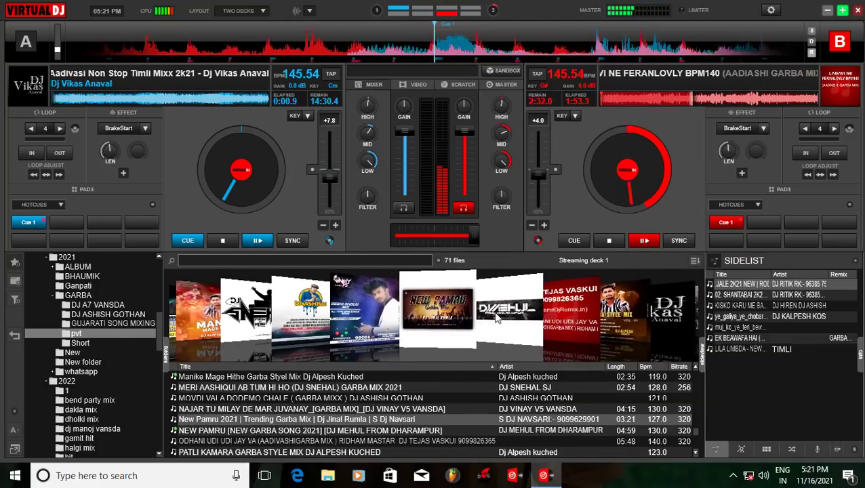
{"action": "left_click_drag", "start_coordinate": [248, 434], "coordinate": [227, 193]}
{"action": "left_click", "coordinate": [297, 241]}
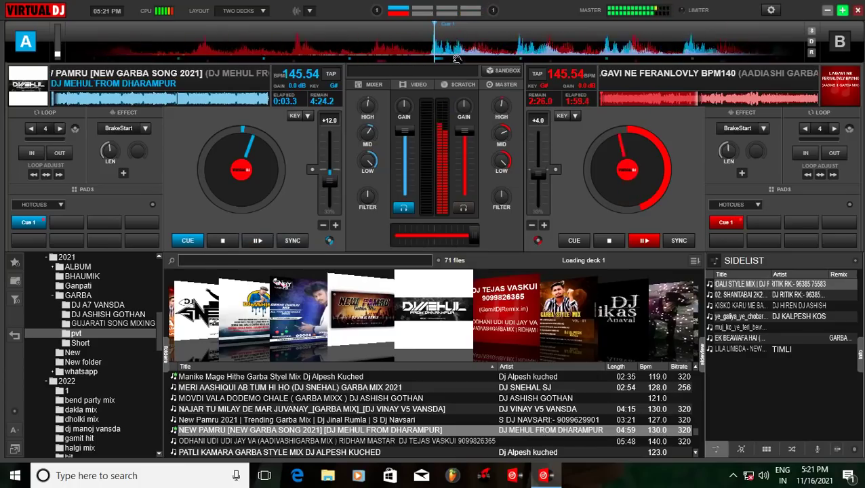
Align deck A's start on the waveform, crossfade to it and stop the deck B track with the BrakeStart effect
{"action": "left_click_drag", "start_coordinate": [437, 56], "coordinate": [457, 58]}
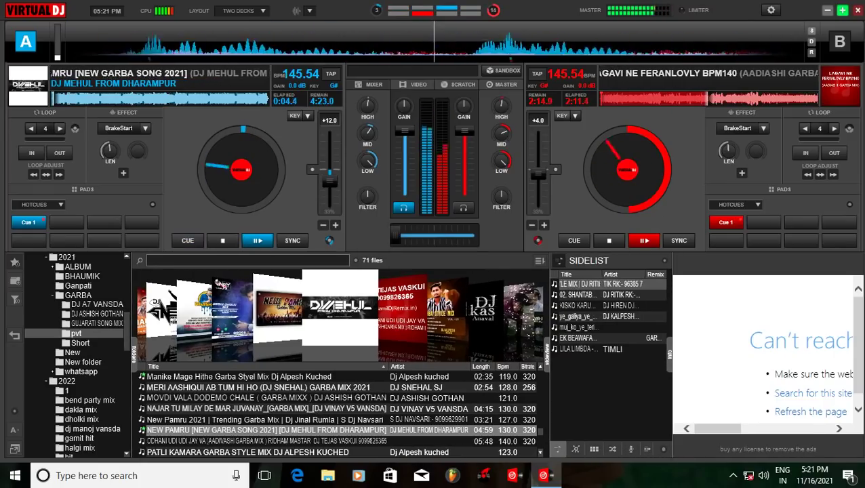
{"action": "left_click", "coordinate": [743, 128]}
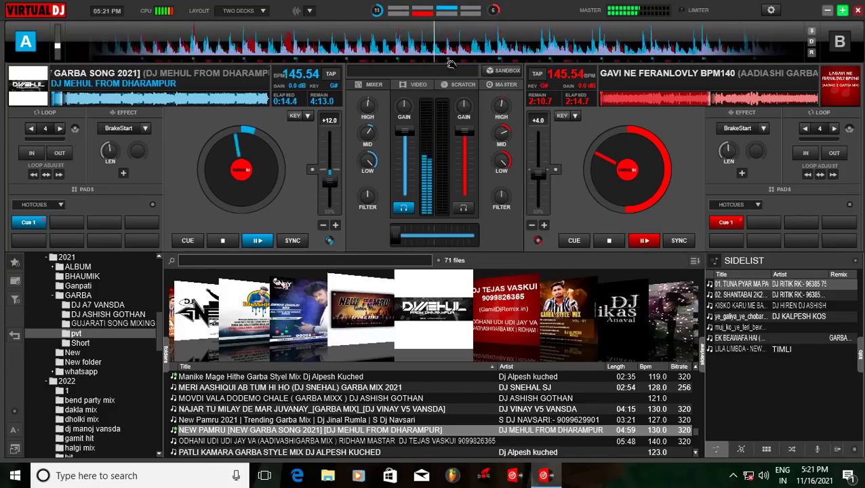
Try deck A's gain at 1.5 dB and return it to 0.0 dB
{"action": "scroll", "coordinate": [405, 107], "scroll_direction": "up", "scroll_amount": 2}
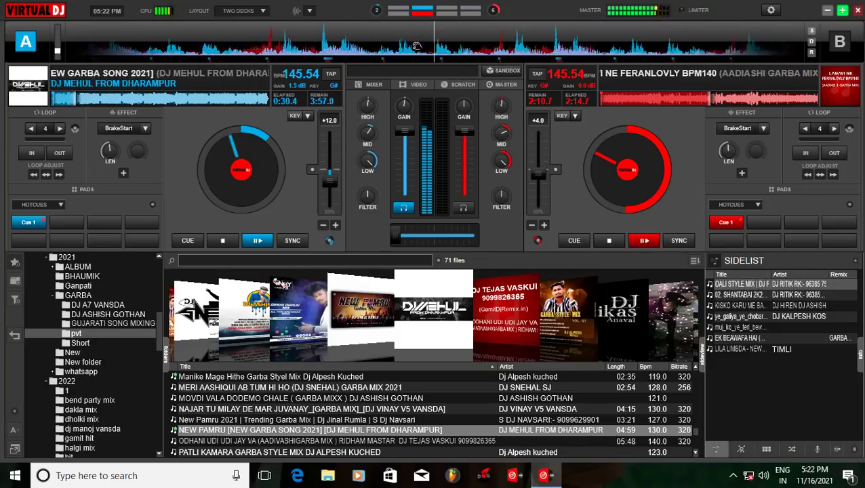
{"action": "key", "text": "XF86AudioRaiseVolume"}
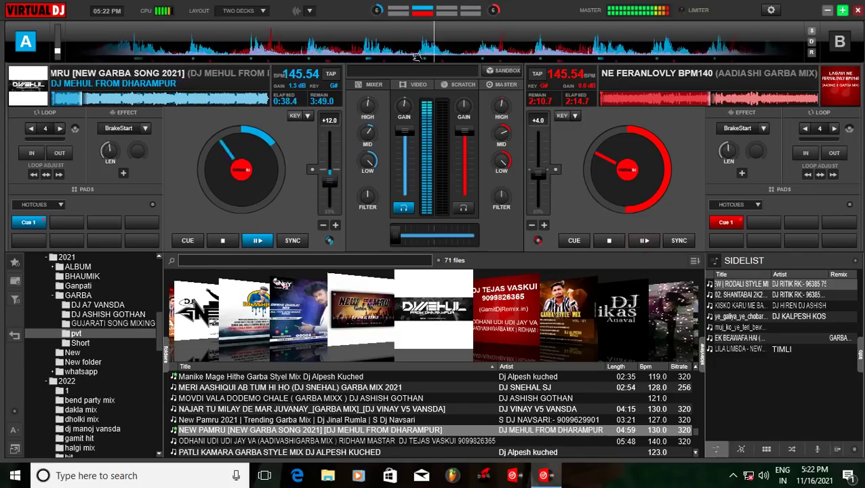
{"action": "scroll", "coordinate": [409, 108], "scroll_direction": "down", "scroll_amount": 2}
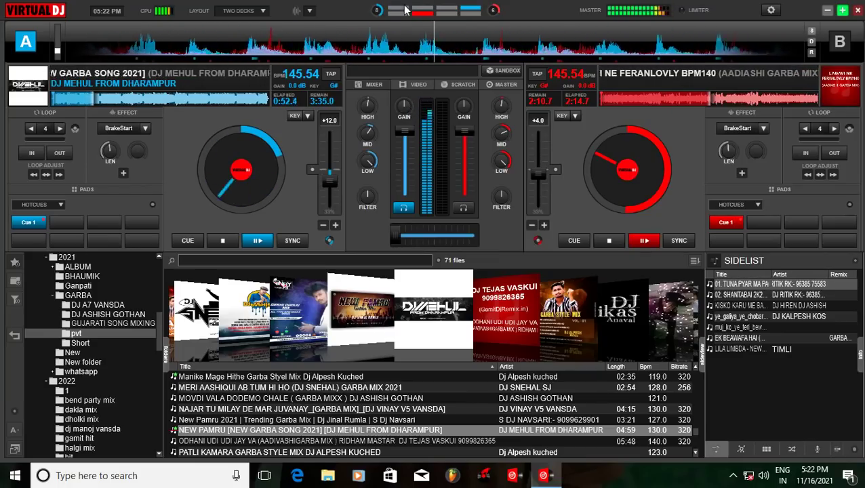
Raise deck A's mid EQ to 72% and its high EQ to 63%
{"action": "scroll", "coordinate": [367, 138], "scroll_direction": "up", "scroll_amount": 5}
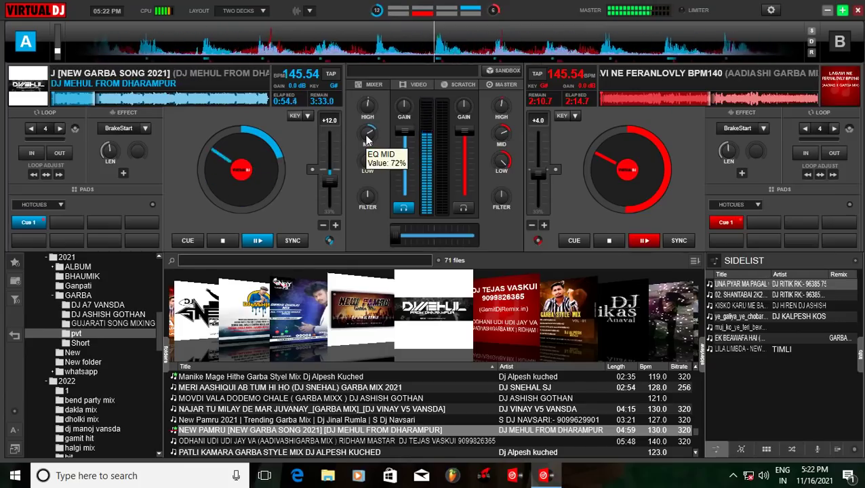
{"action": "scroll", "coordinate": [369, 109], "scroll_direction": "up", "scroll_amount": 2}
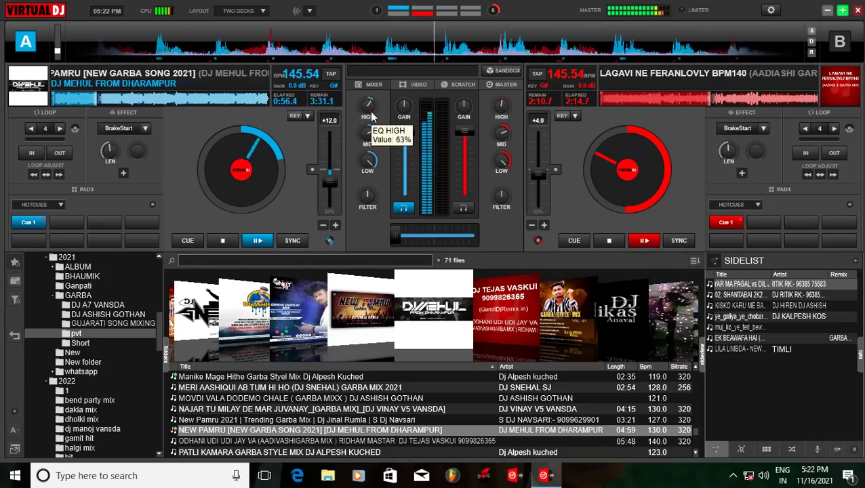